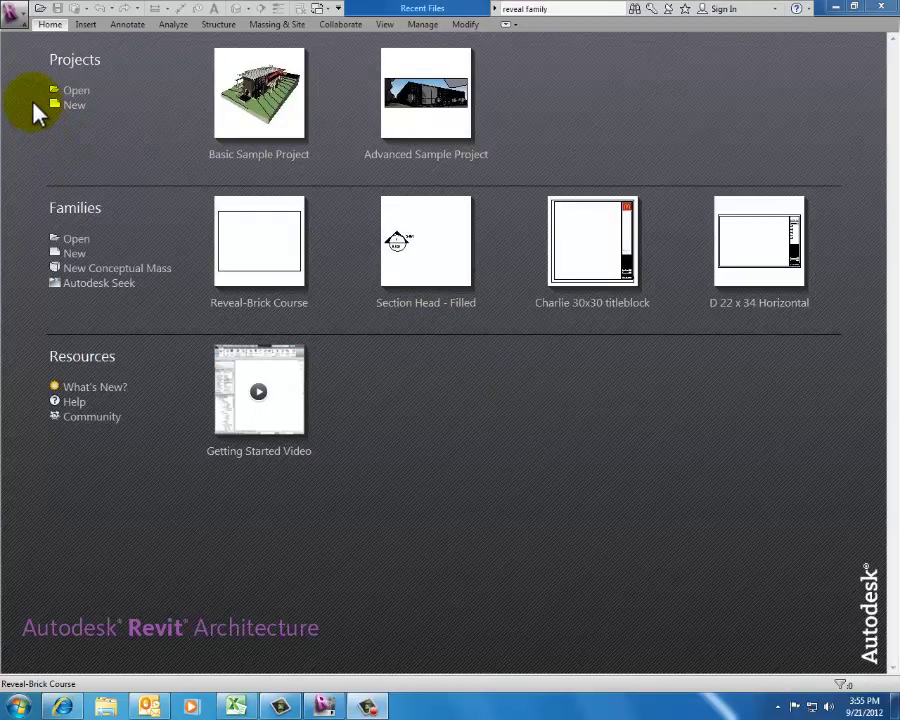
Start a new project and choose the Commercial-Default template from the US Imperial folder.
left_click(16, 14)
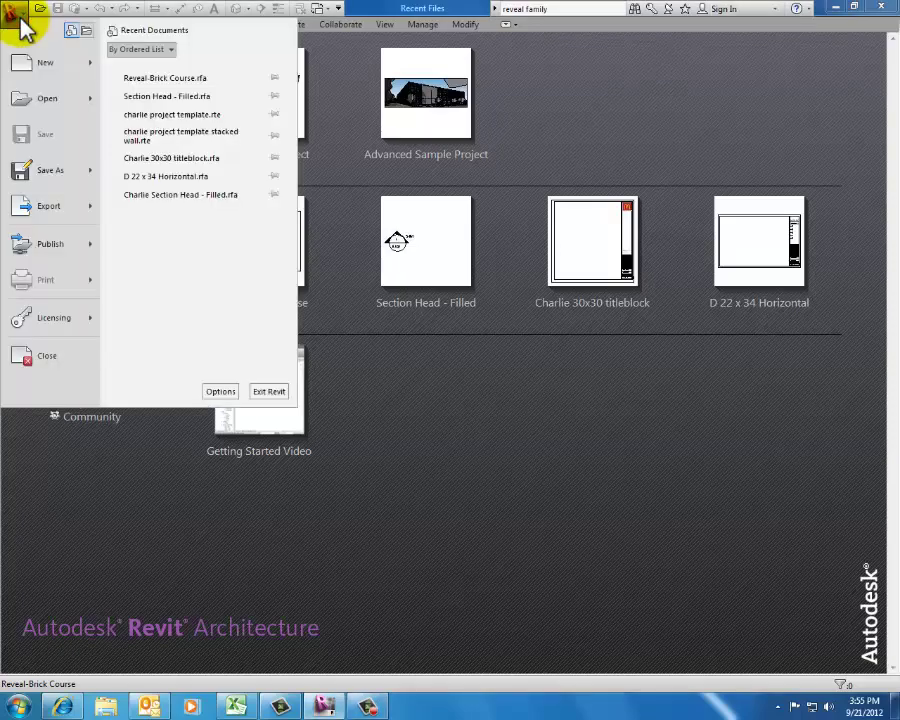
mouse_move(54, 61)
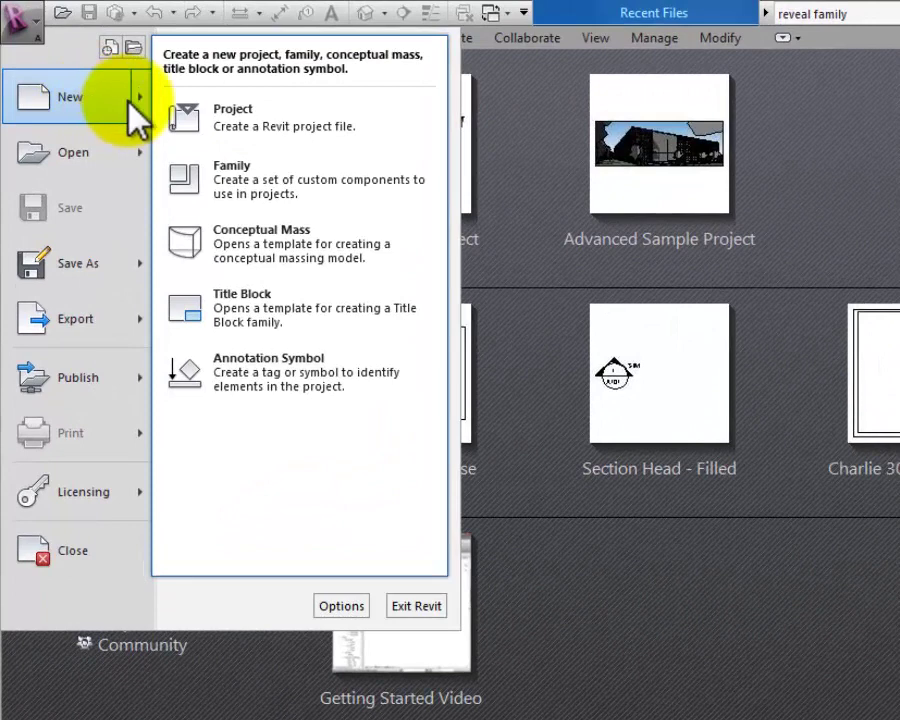
left_click(294, 118)
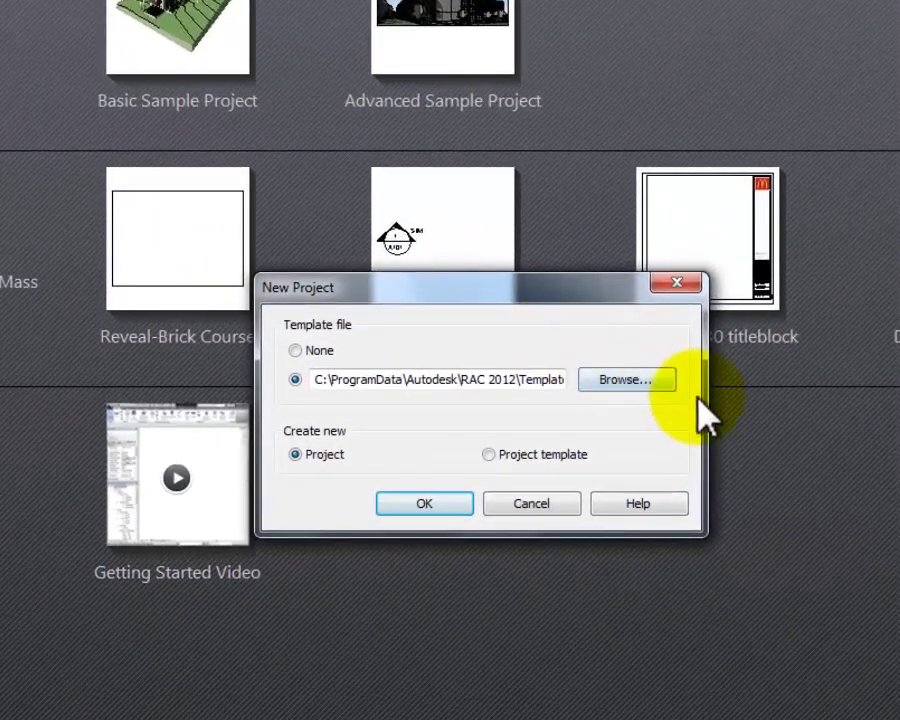
left_click(643, 377)
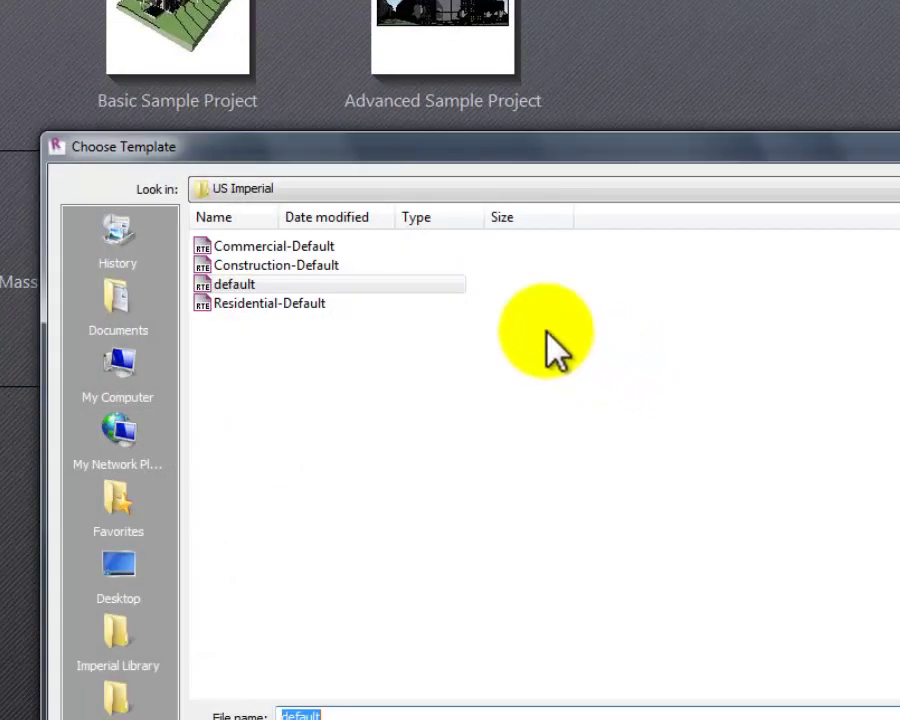
left_click(262, 248)
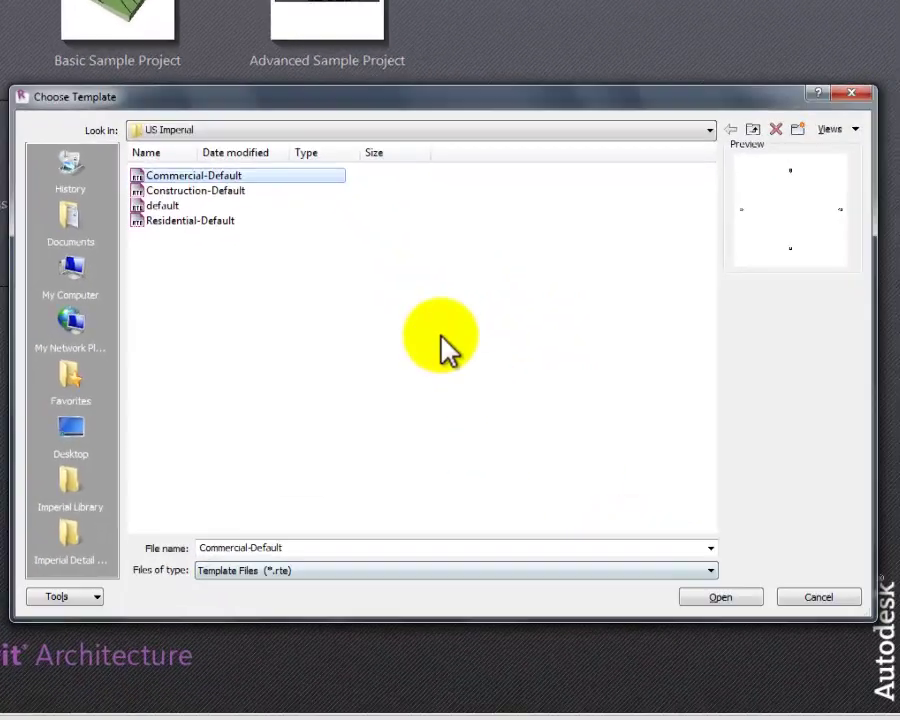
left_click(719, 598)
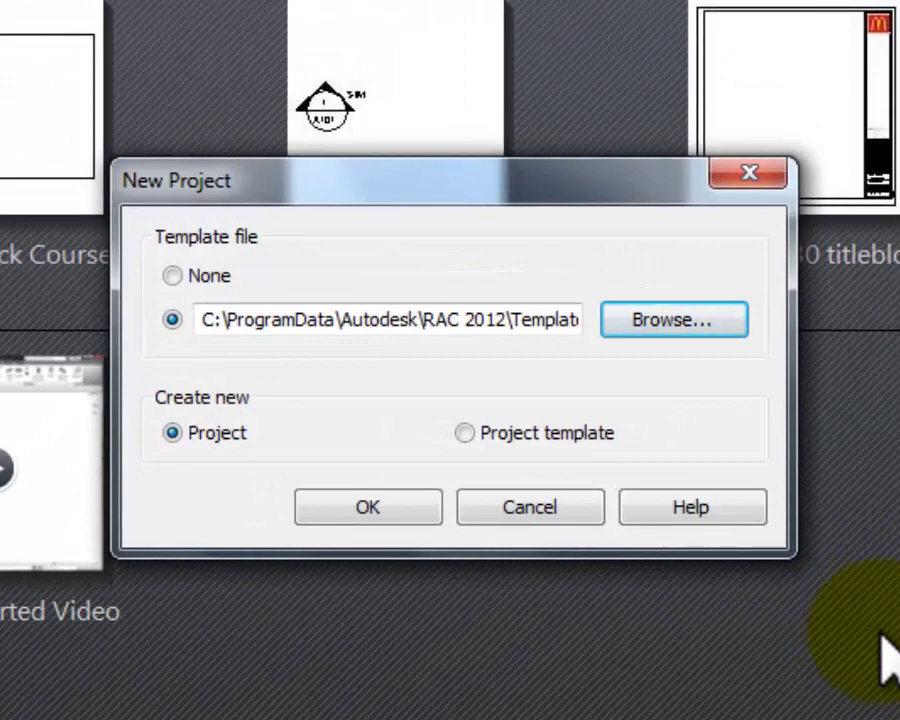
Check the template file path through to its end and create the project from that template.
left_click(502, 320)
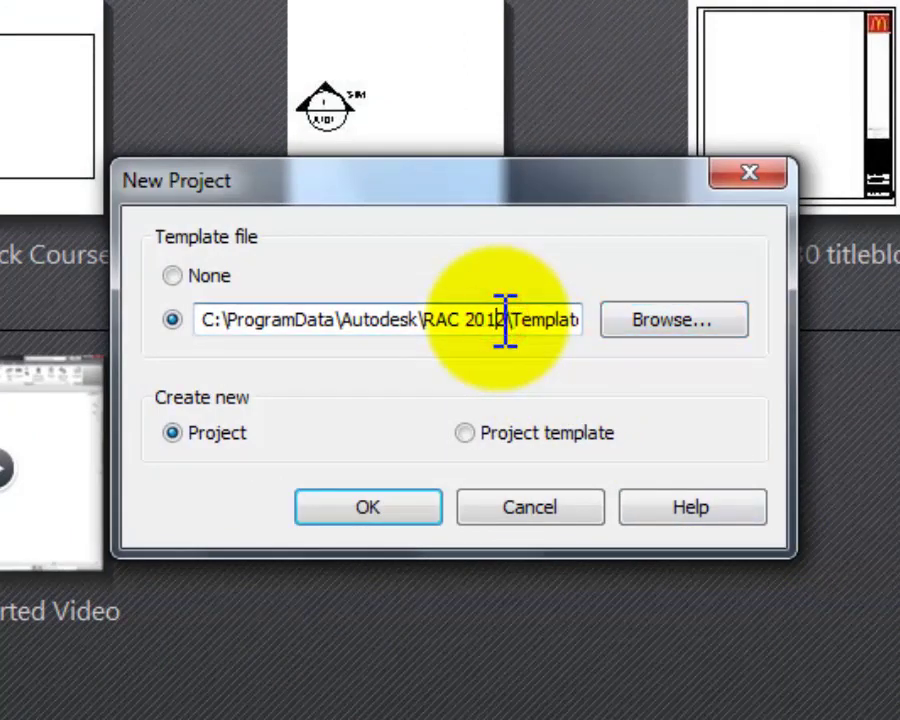
key("Right")
key("Right")
key("Right")
key("Right")
key("Right")
key("Right")
key("Right")
key("Right")
key("Right")
key("Right")
key("Right")
key("Right")
key("Right")
key("Right")
key("Right")
key("Right")
key("Right")
key("Right")
key("Right")
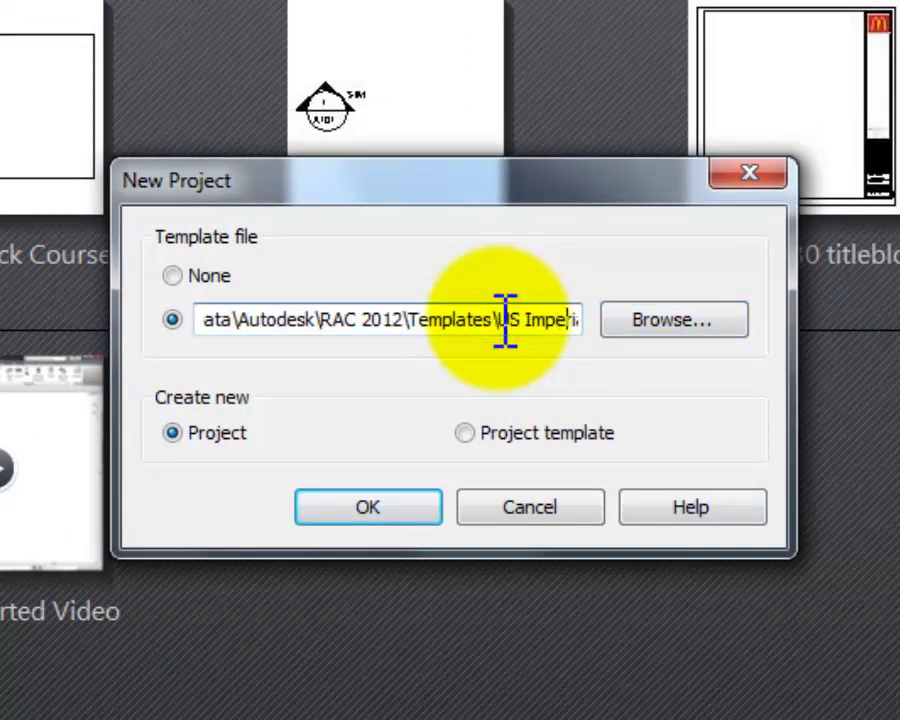
key("Right")
key("Right")
key("Right")
key("Right")
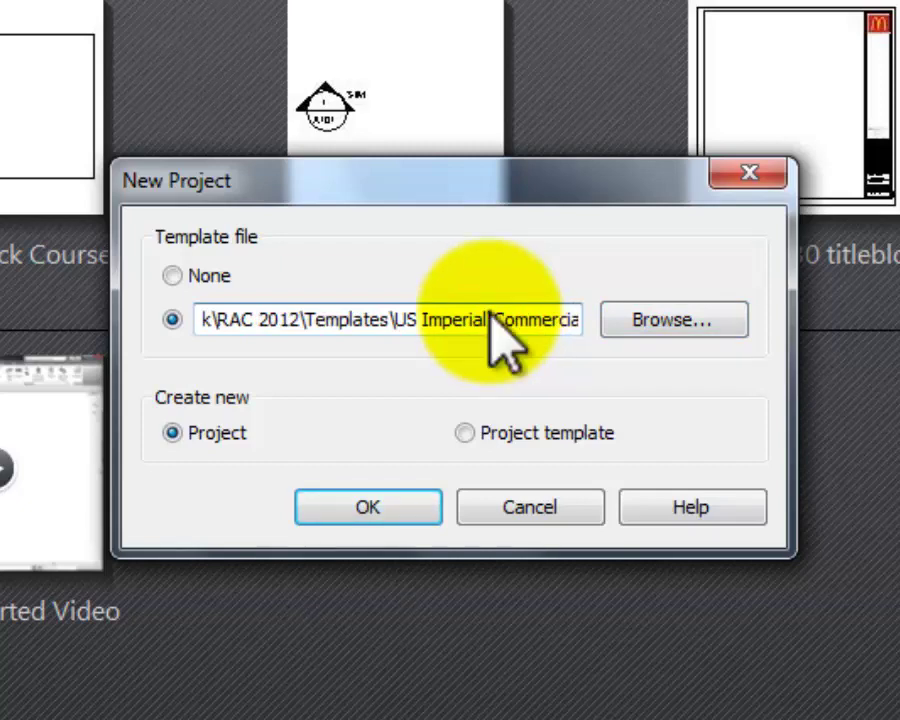
key("Left")
key("Left")
key("Left")
key("Left")
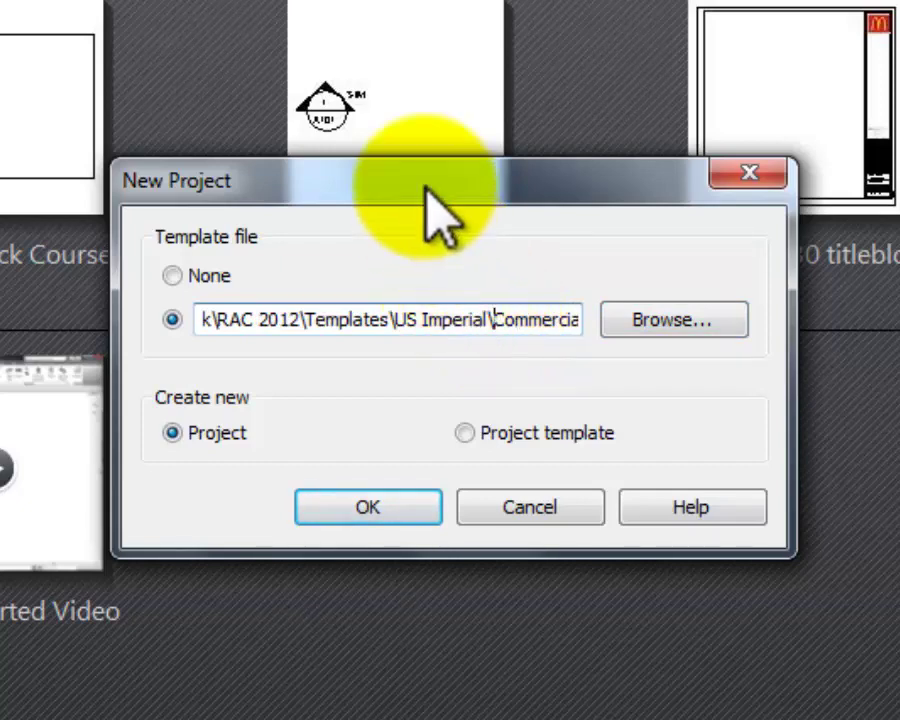
key("Right")
key("Right")
key("Right")
key("Right")
key("Right")
key("Right")
key("Right")
key("Right")
key("Right")
key("Right")
key("Right")
key("Right")
key("Right")
key("Right")
key("Right")
key("Right")
key("Right")
key("Right")
key("Right")
key("Right")
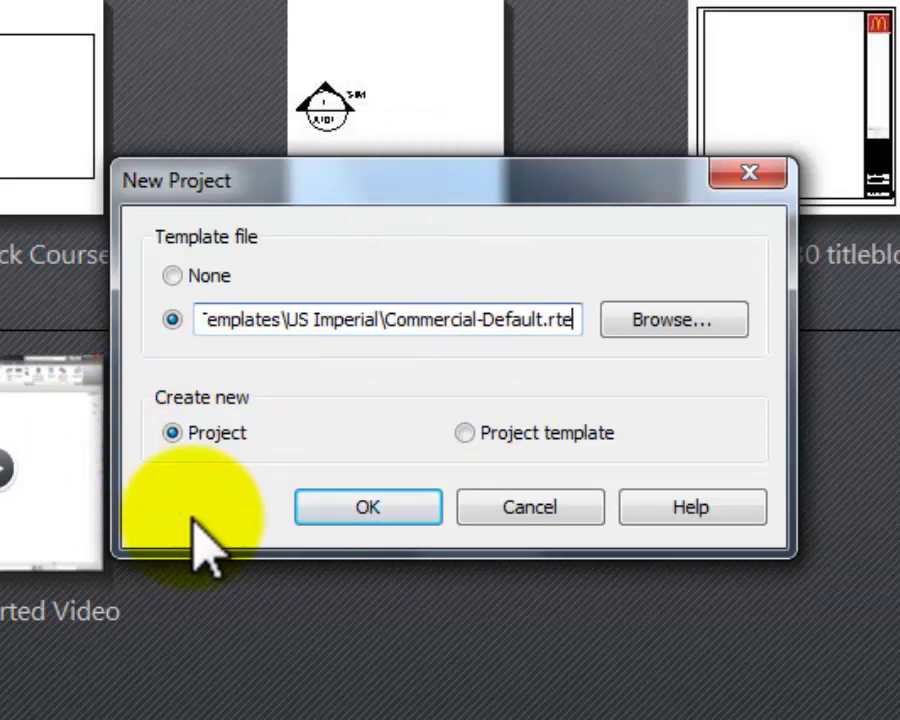
left_click(368, 507)
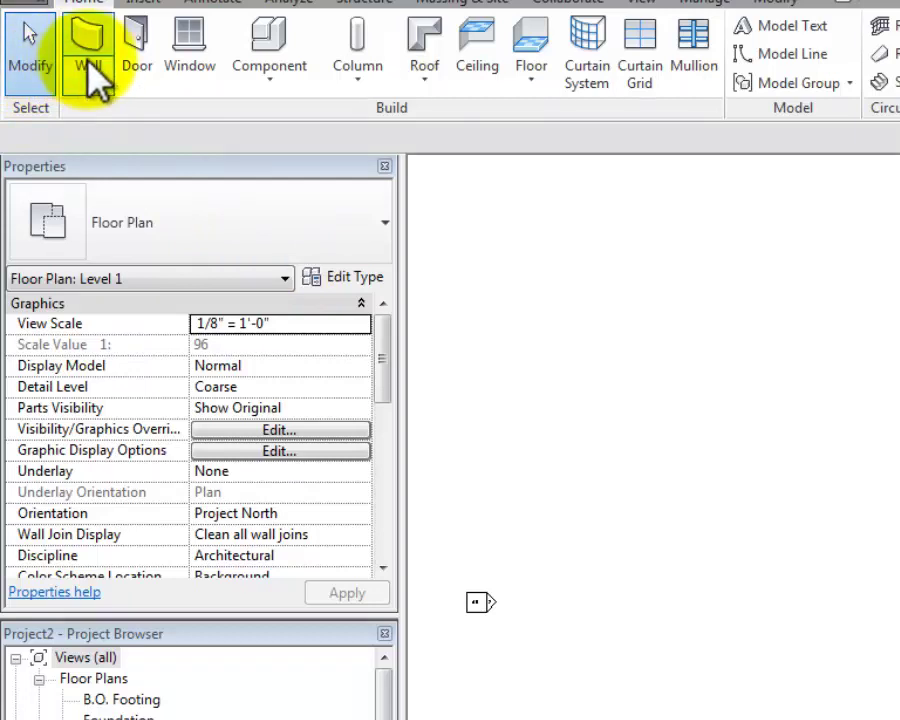
Draw a horizontal Generic - 8" wall about 36'-6" long near the middle of the Level 1 floor plan.
left_click(88, 34)
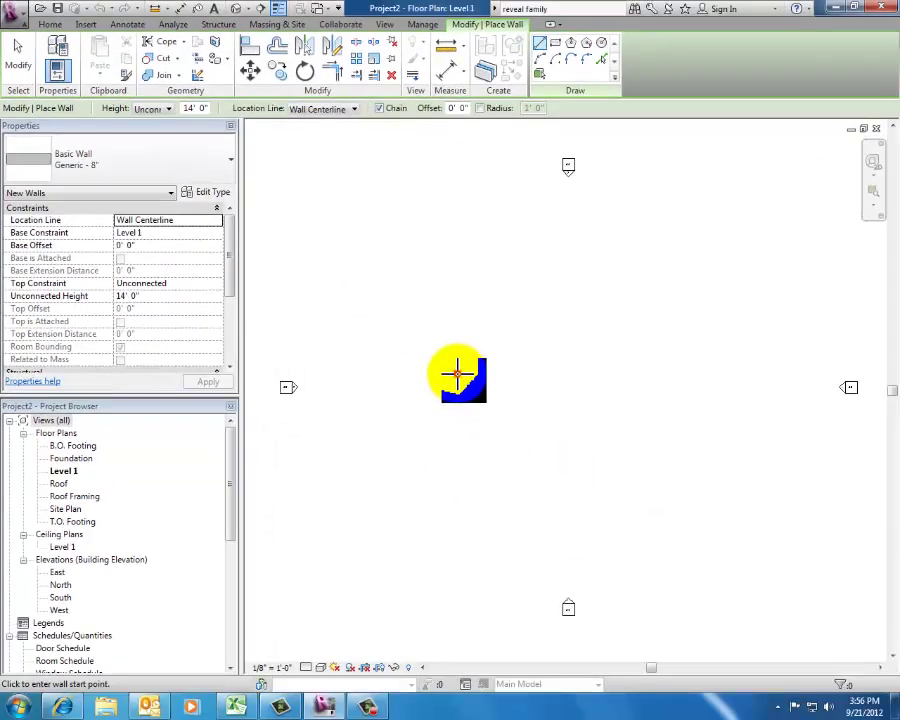
left_click(761, 579)
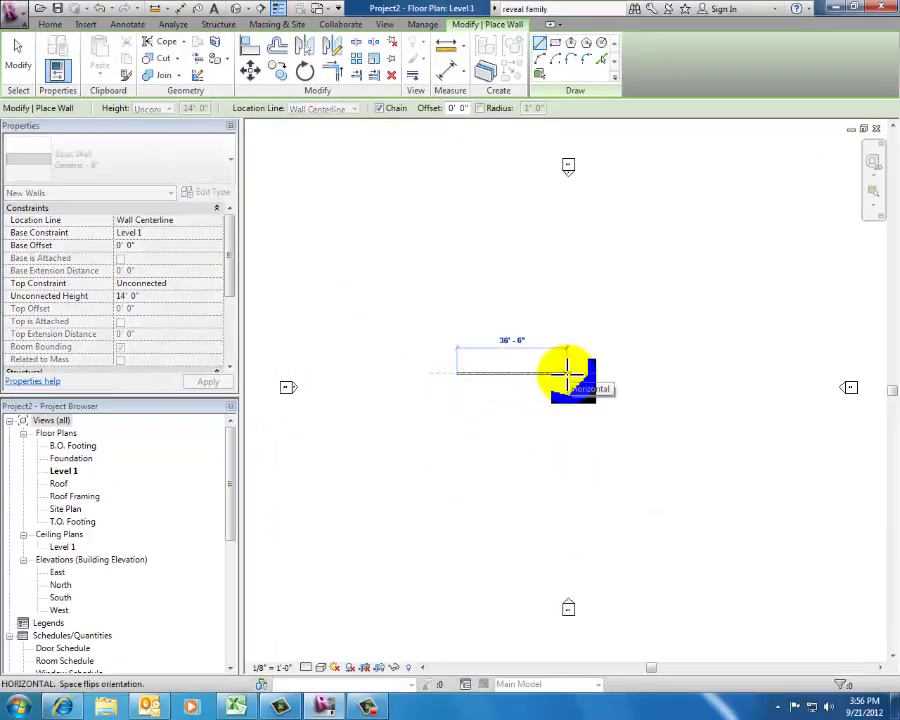
left_click(566, 374)
key("Escape")
scroll(566, 374, "up", 5)
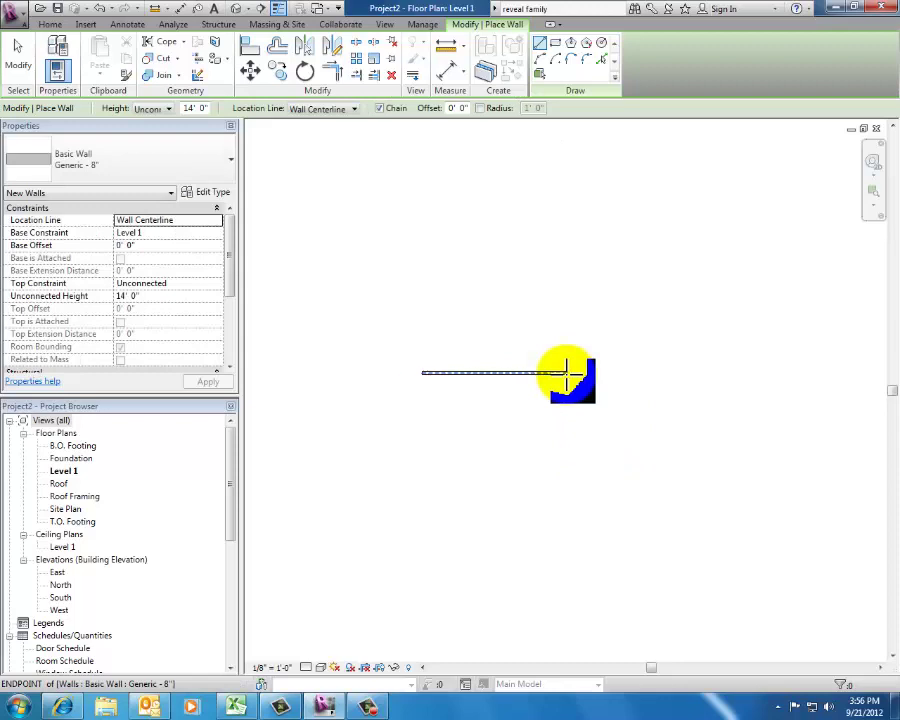
middle_click_drag(527, 446, 651, 448)
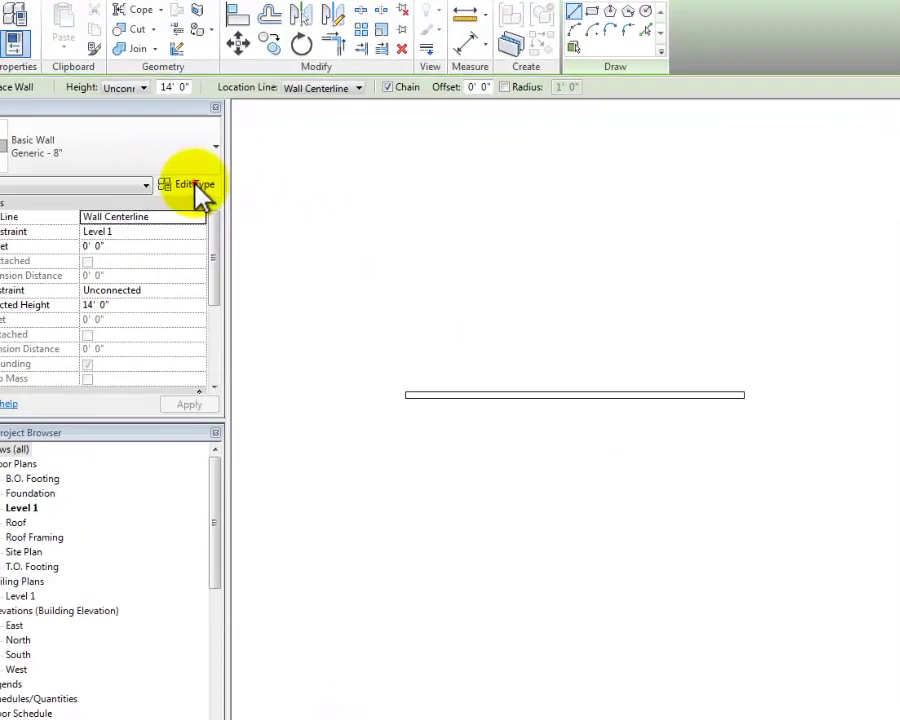
Open the structure of the Generic - 8" wall type for editing and show its section preview.
left_click(213, 192)
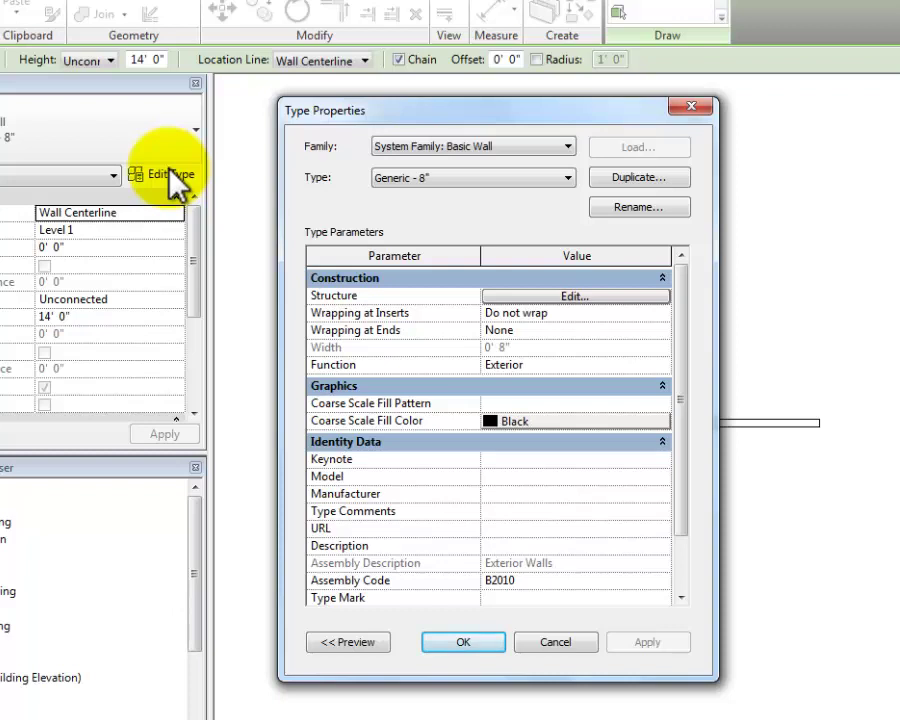
left_click(602, 300)
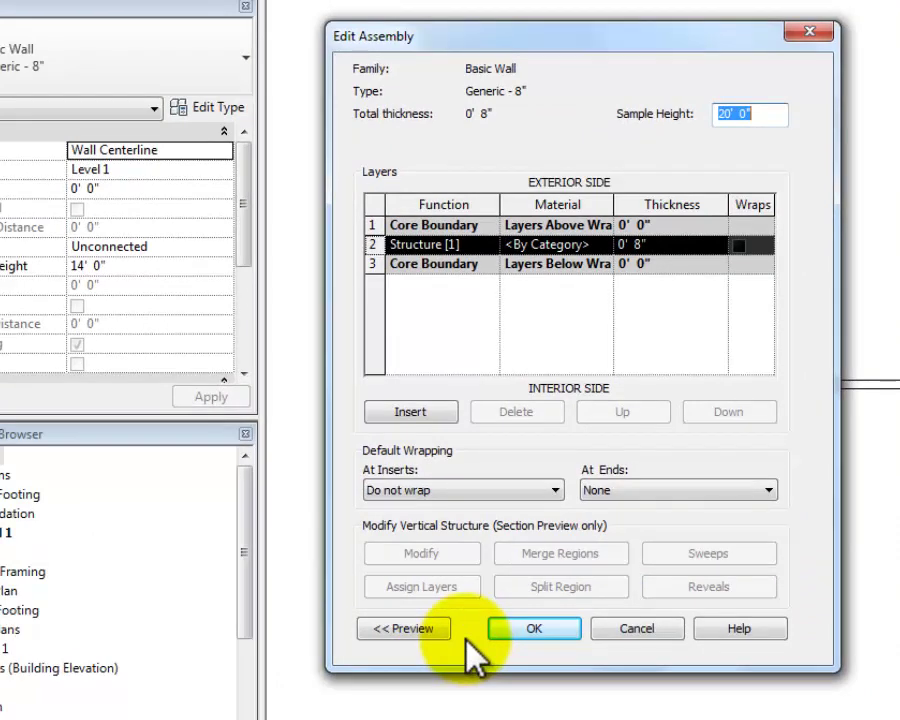
left_click(414, 635)
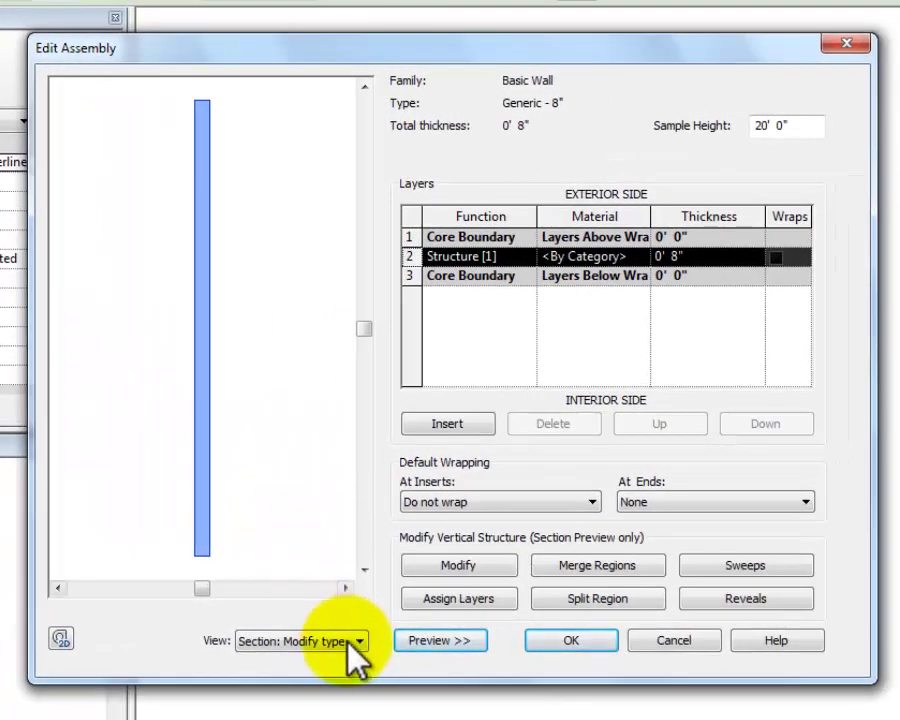
left_click(356, 641)
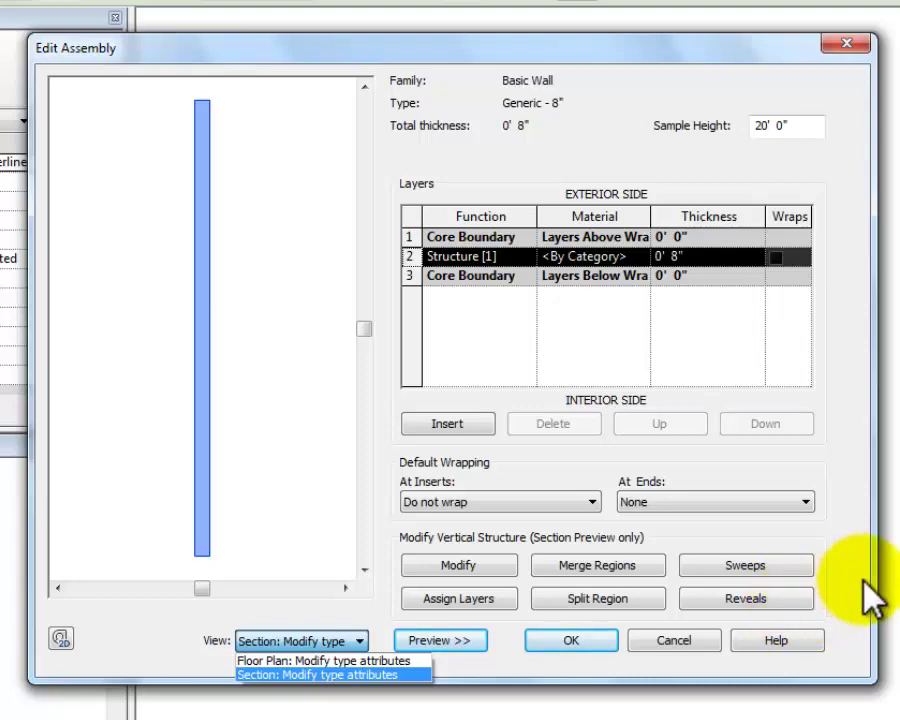
Add a reveal to the wall structure and look through the profiles available for it.
left_click(772, 600)
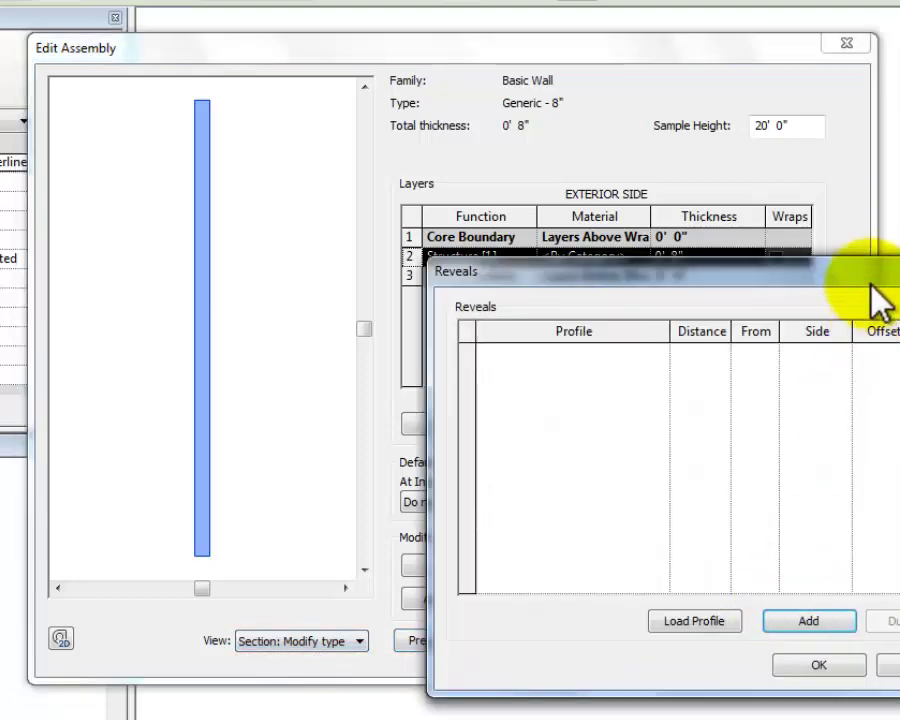
left_click_drag(862, 276, 728, 290)
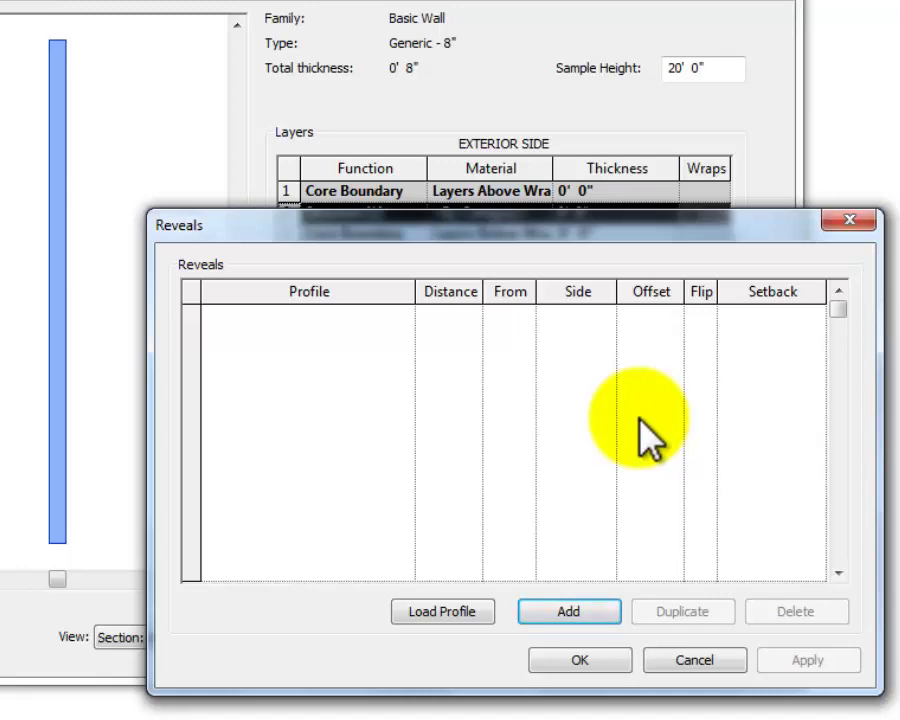
left_click(570, 610)
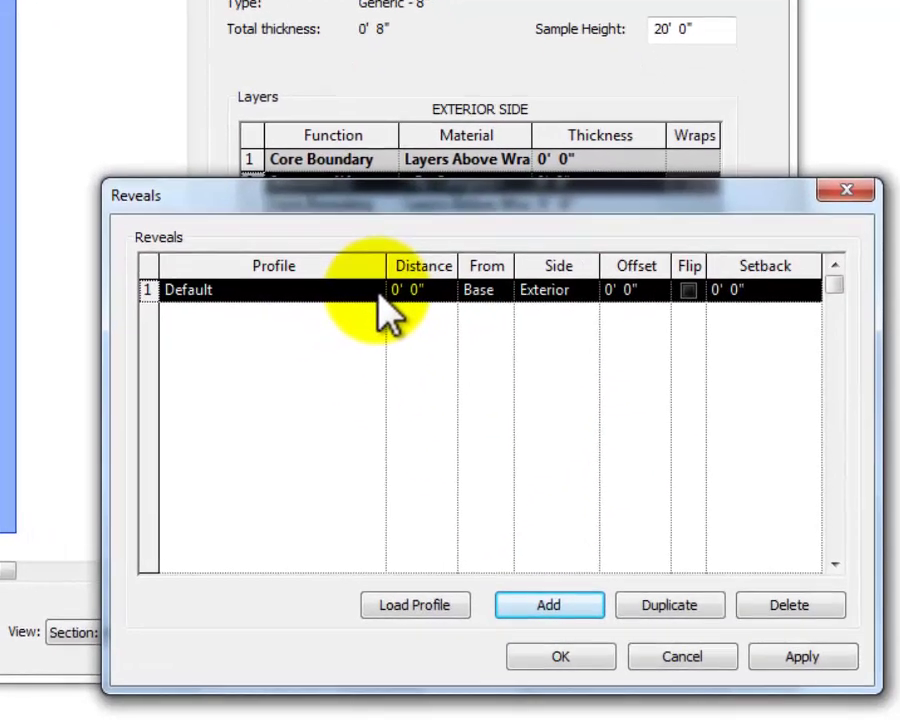
left_click(405, 315)
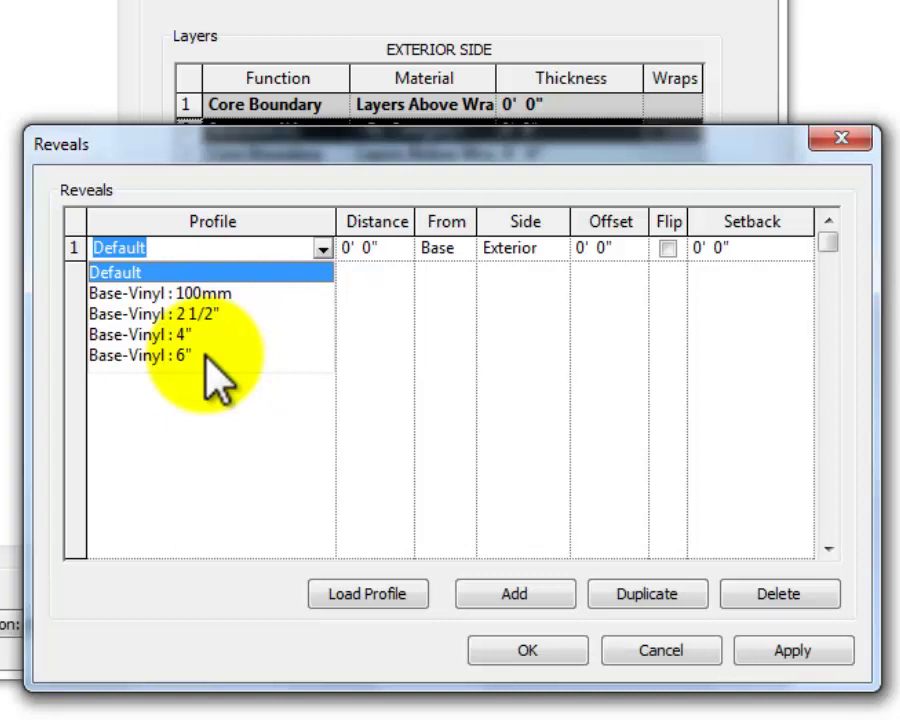
left_click(234, 410)
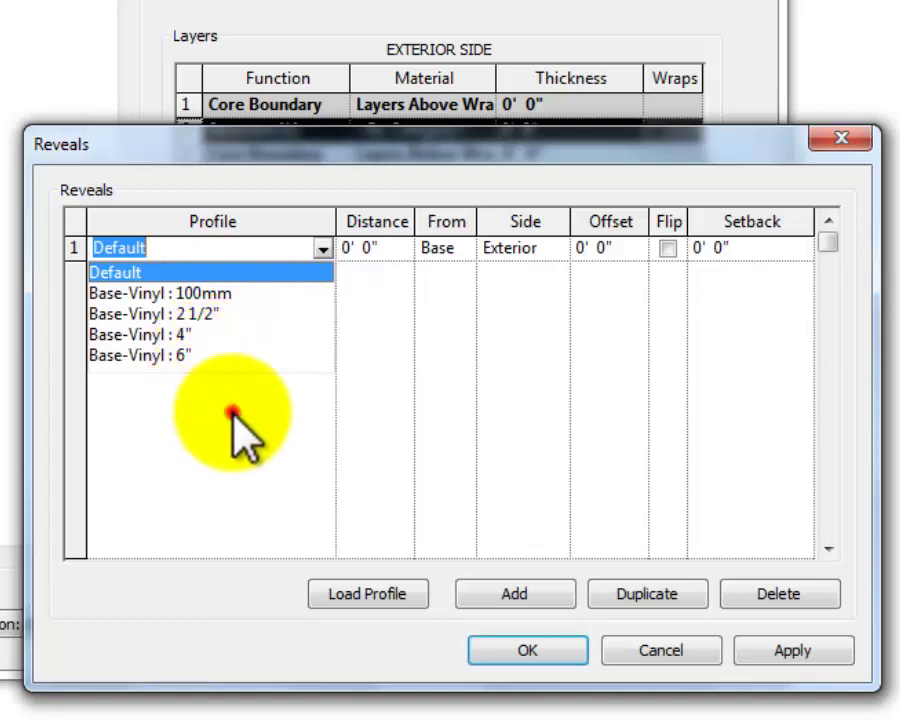
Load the Reveal-Brick Course profile family from the Profiles folder of the US Imperial library.
left_click(400, 594)
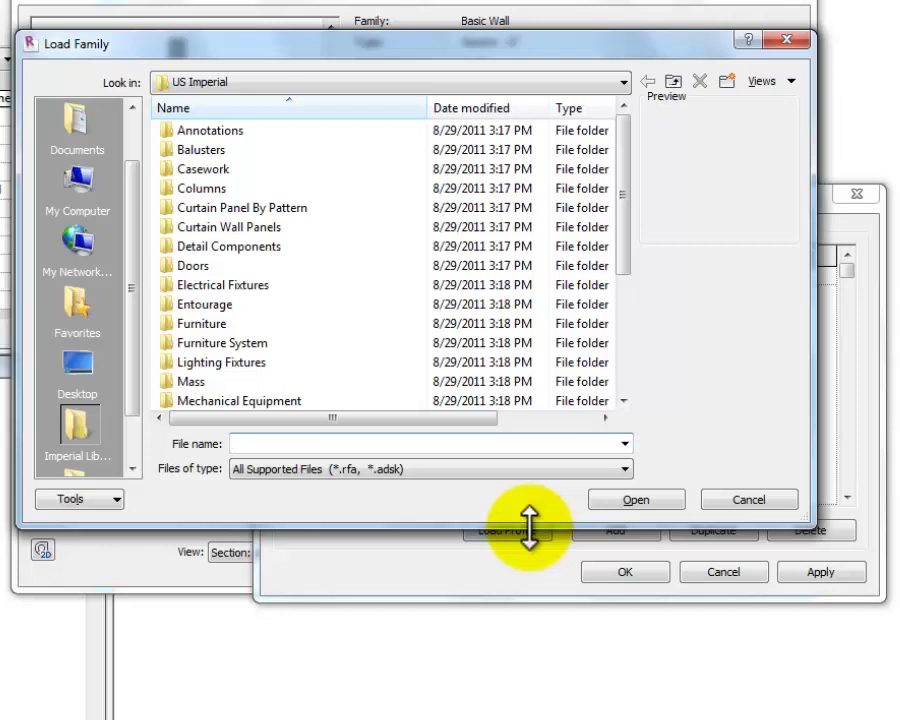
left_click_drag(622, 205, 616, 348)
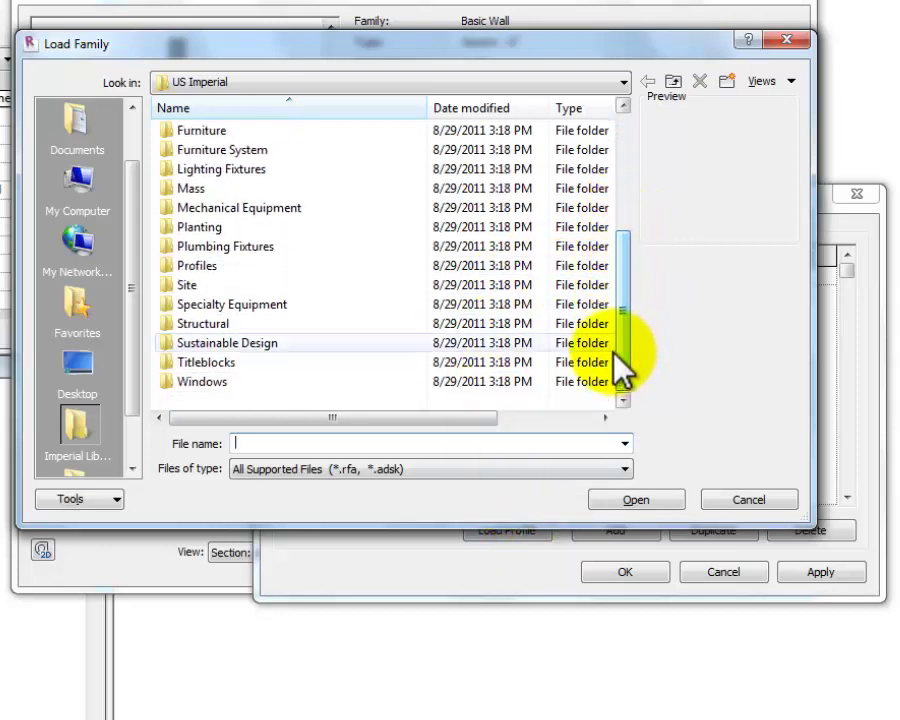
left_click(170, 267)
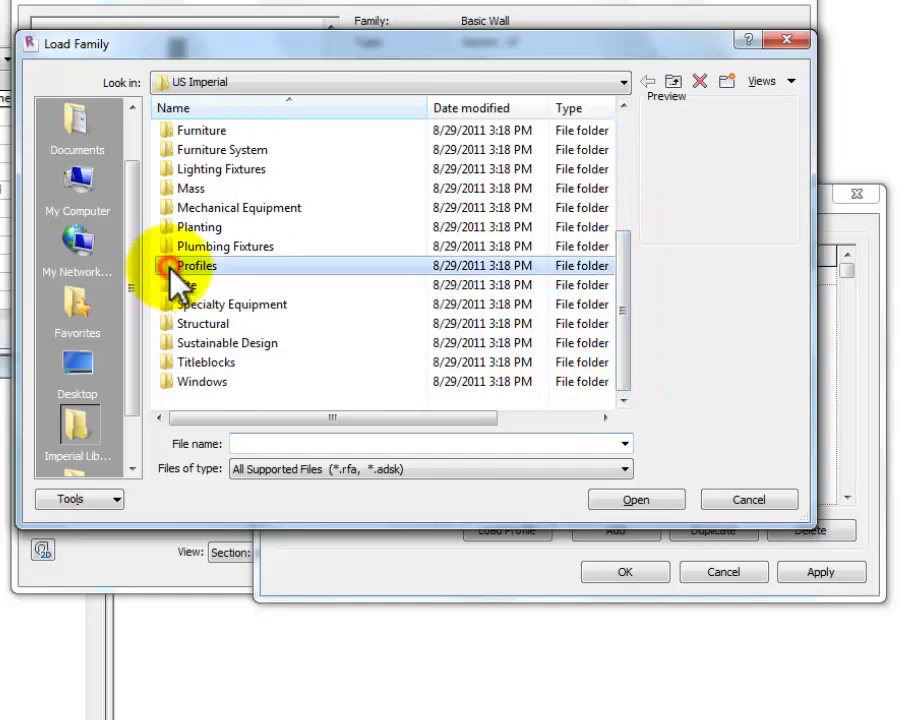
left_click(632, 499)
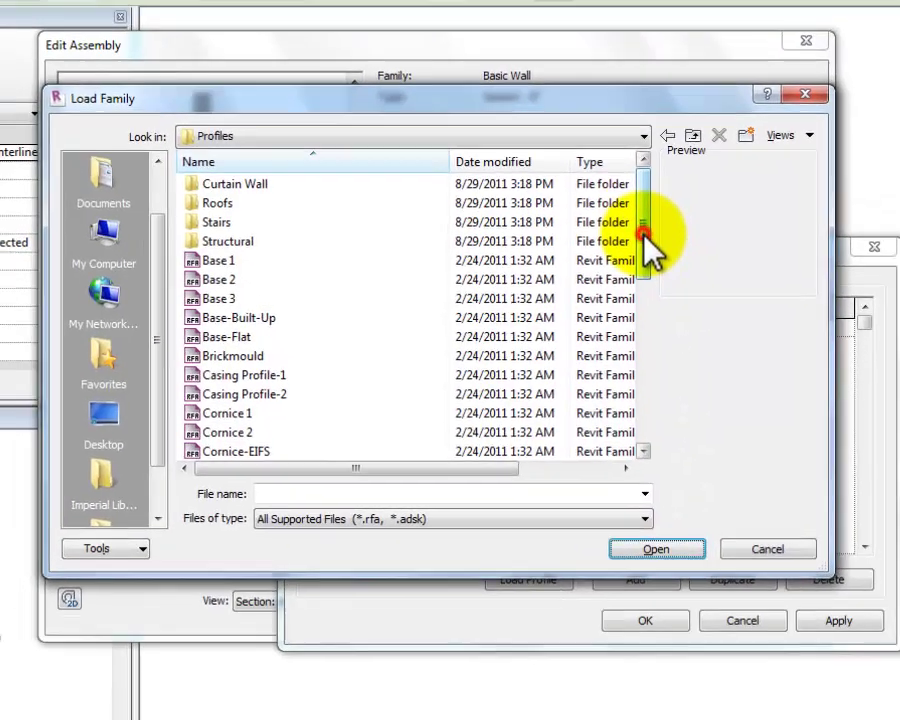
left_click_drag(624, 180, 622, 232)
left_click_drag(655, 320, 658, 412)
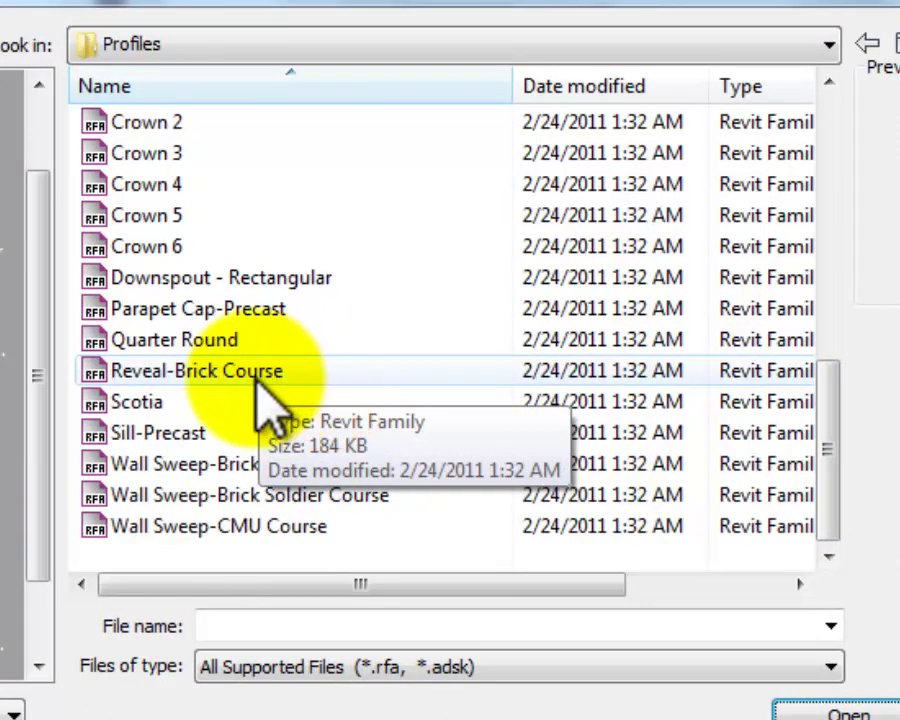
left_click(256, 376)
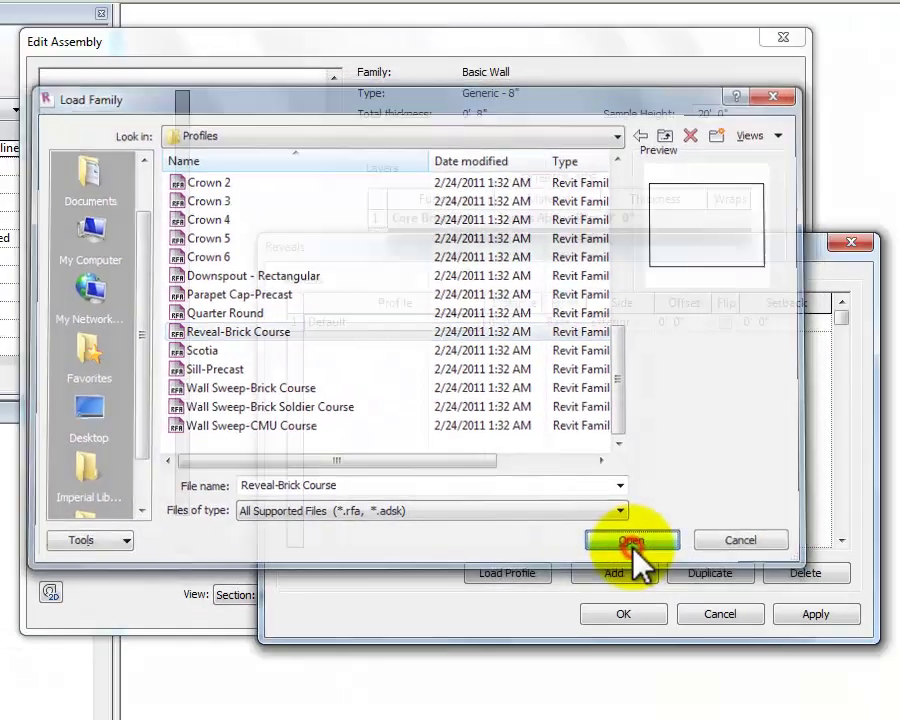
left_click(656, 562)
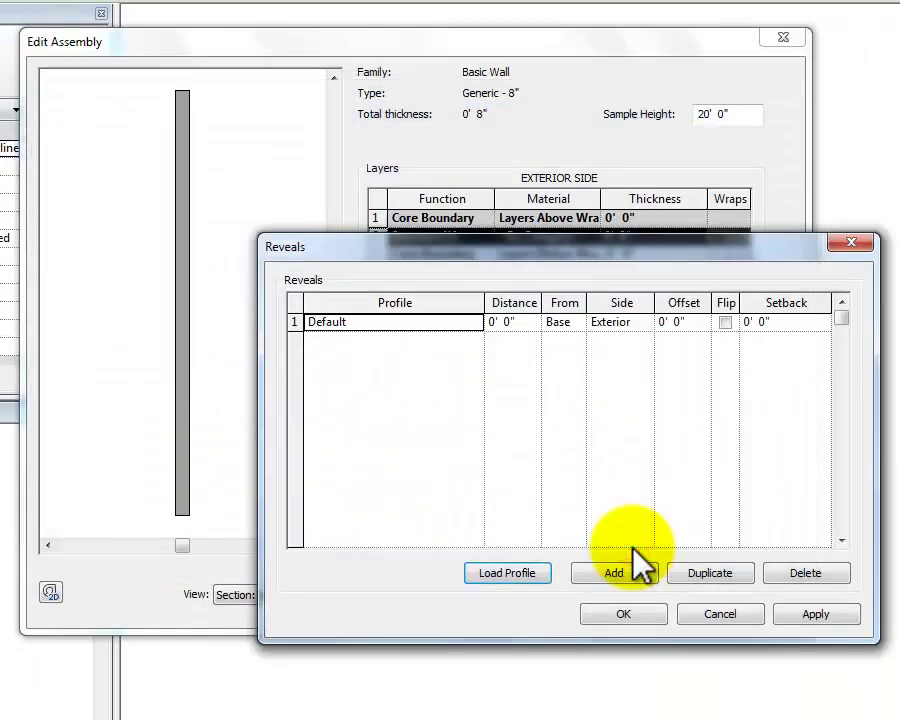
Set the new reveal's profile to Reveal-Brick Course : 1 Brick.
left_click(474, 322)
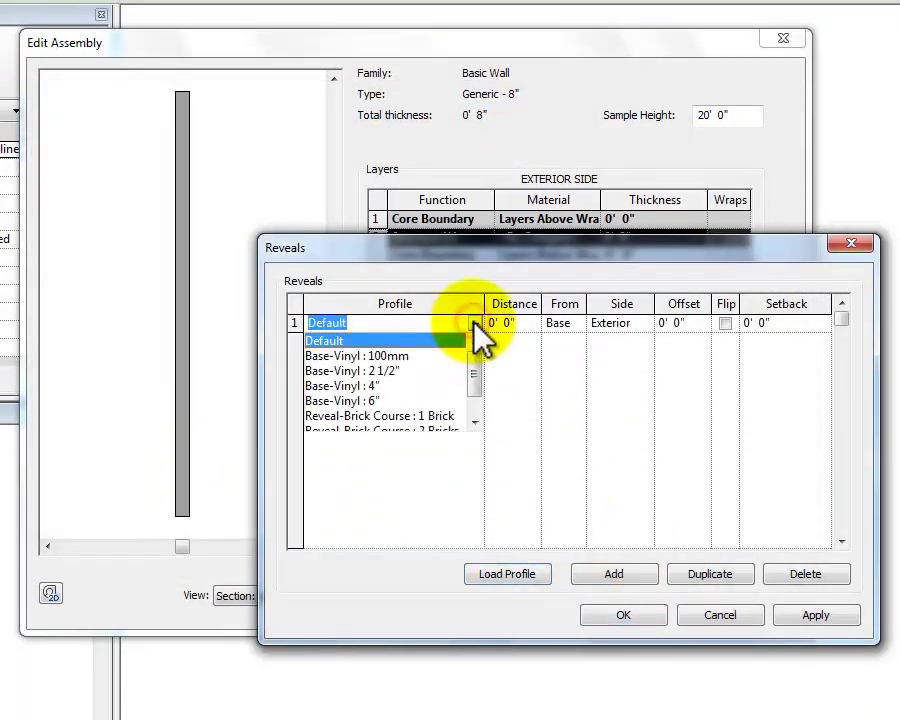
left_click_drag(478, 380, 480, 405)
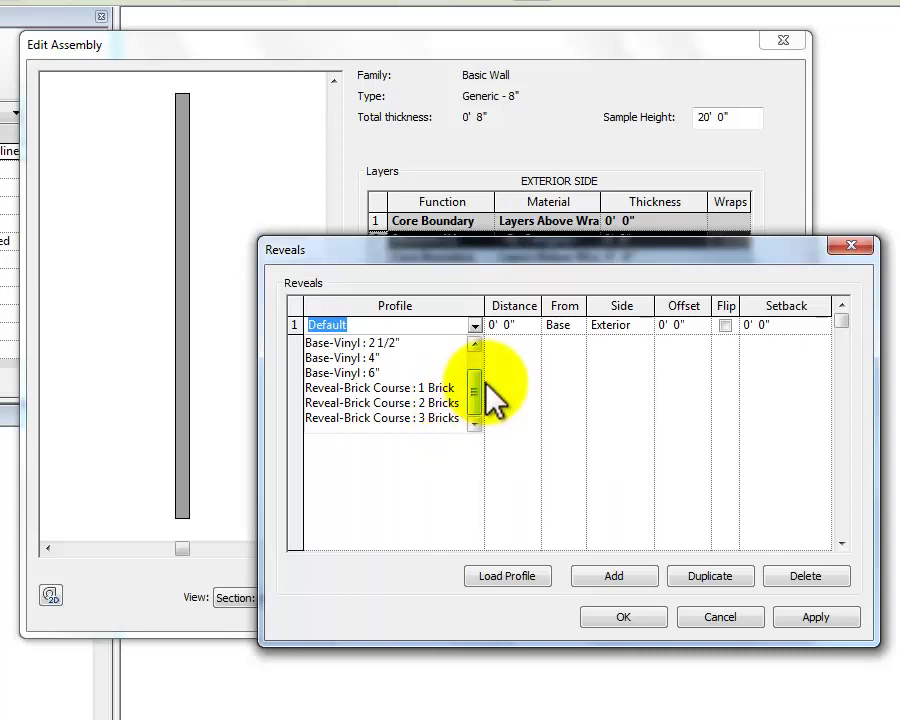
left_click(417, 389)
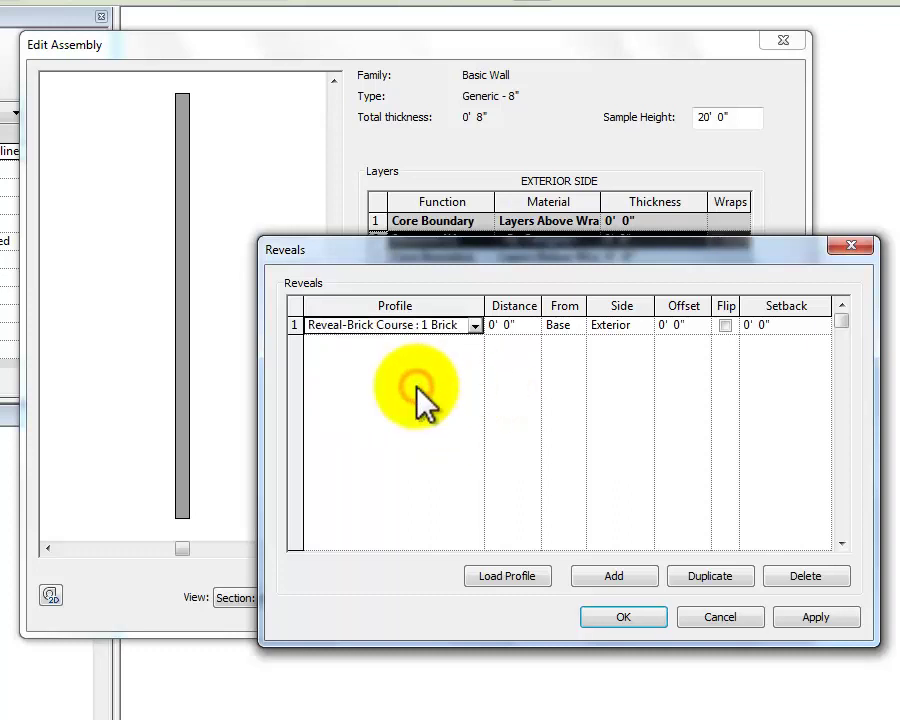
Set the 1 Brick reveal's distance from the base to 3' 0".
left_click(522, 330)
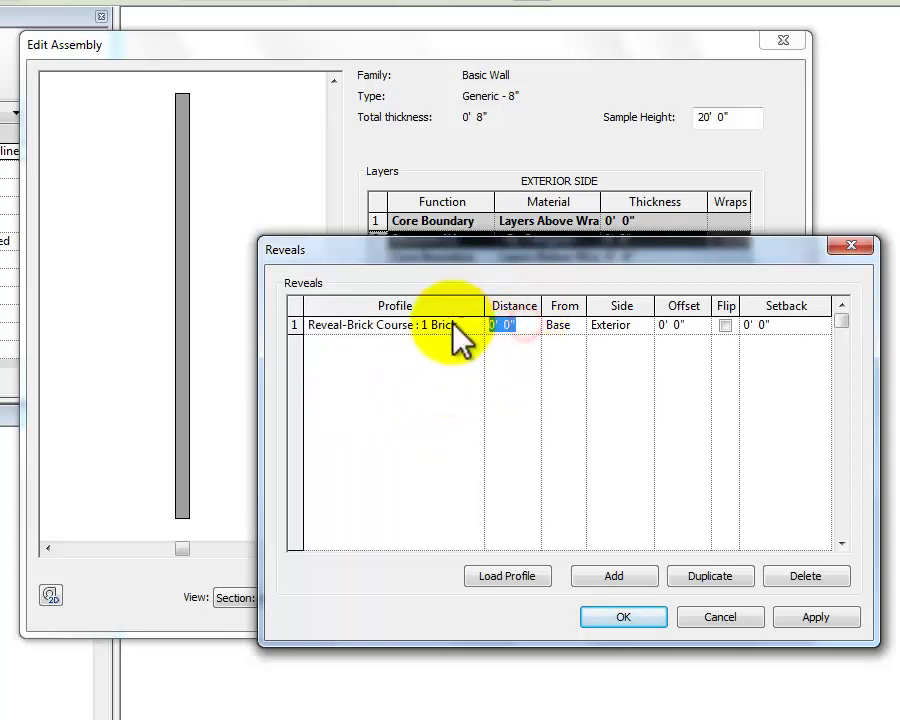
type("3")
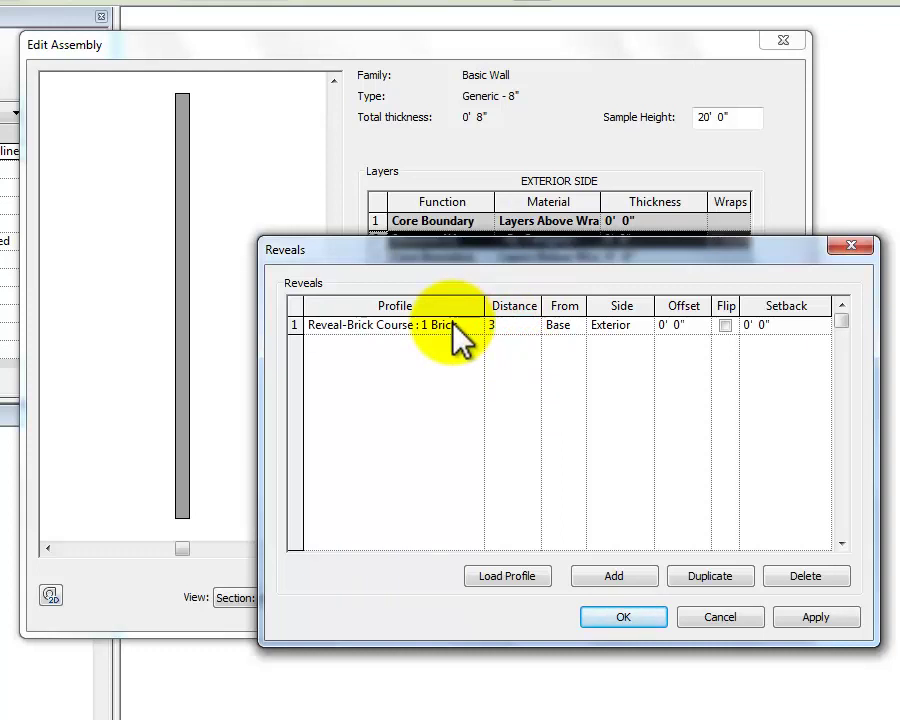
left_click(446, 366)
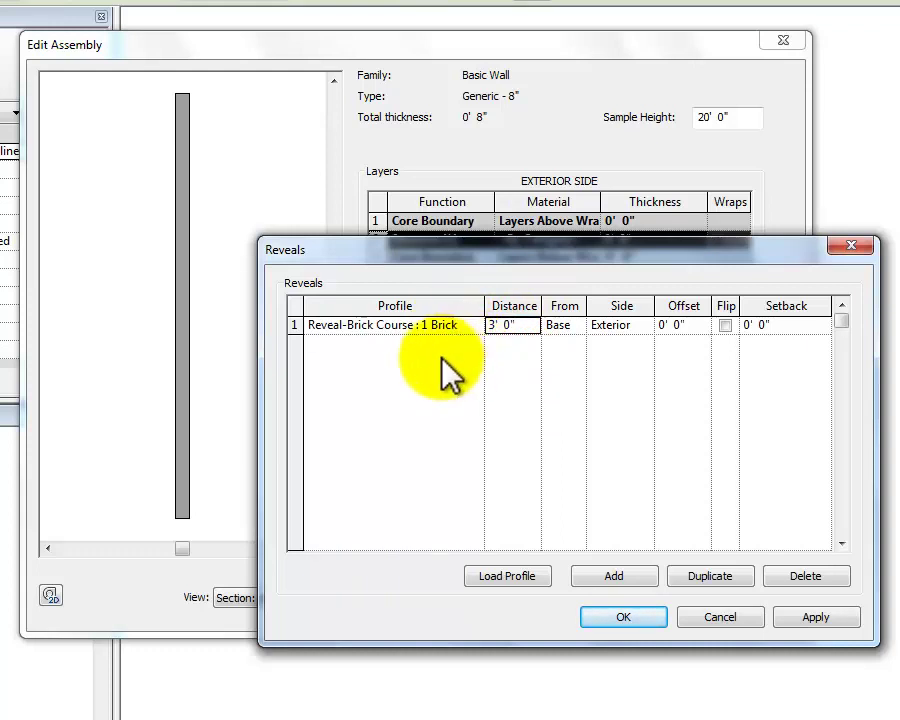
Add a second reveal to the wall structure with the profile Reveal-Brick Course : 3 Bricks.
left_click(620, 576)
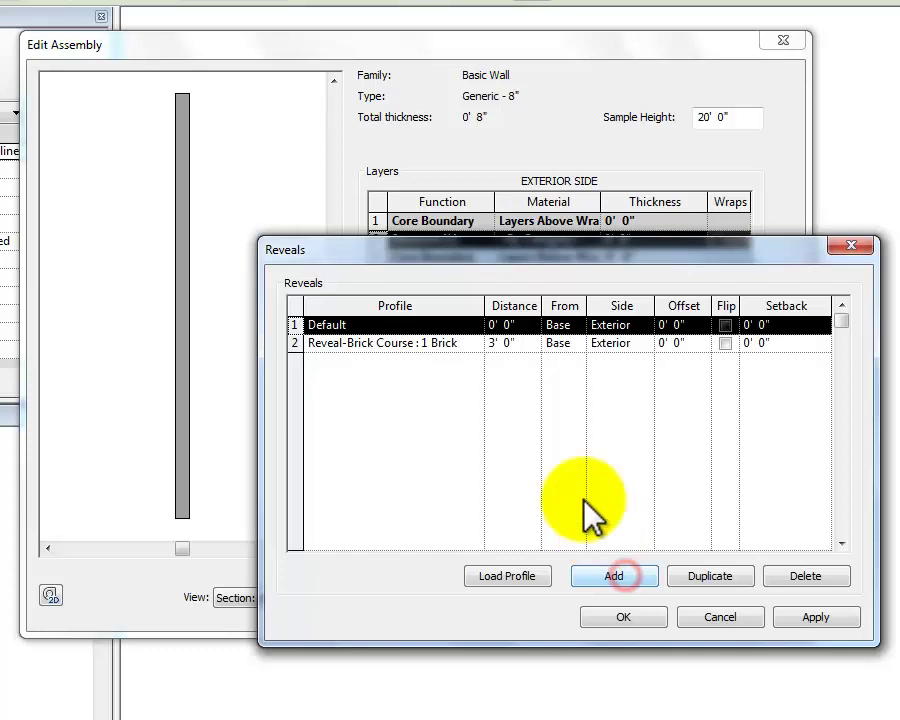
left_click(476, 325)
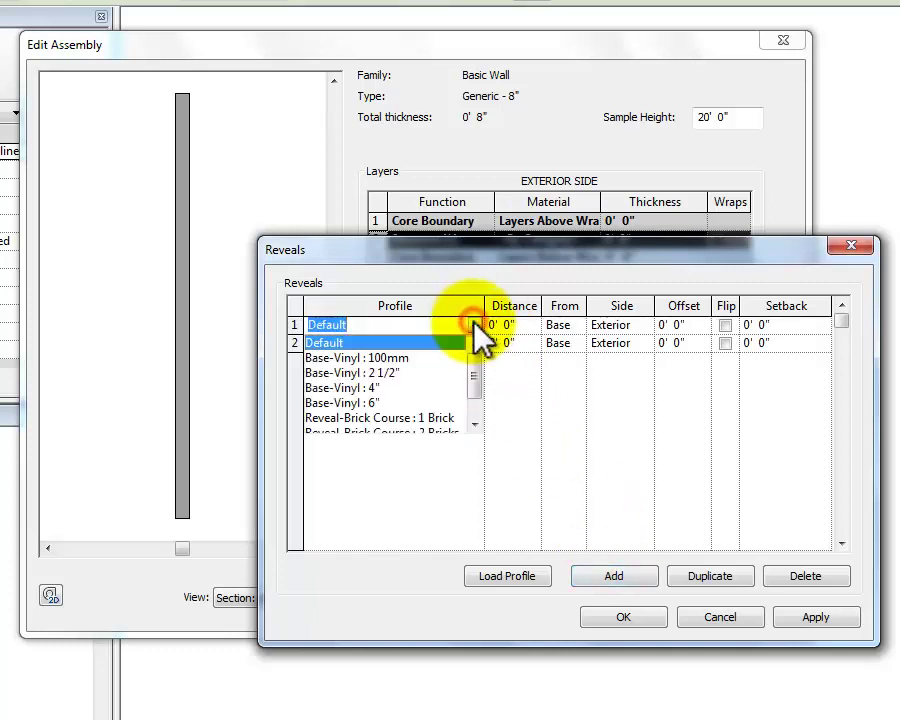
left_click_drag(480, 370, 474, 398)
left_click(432, 418)
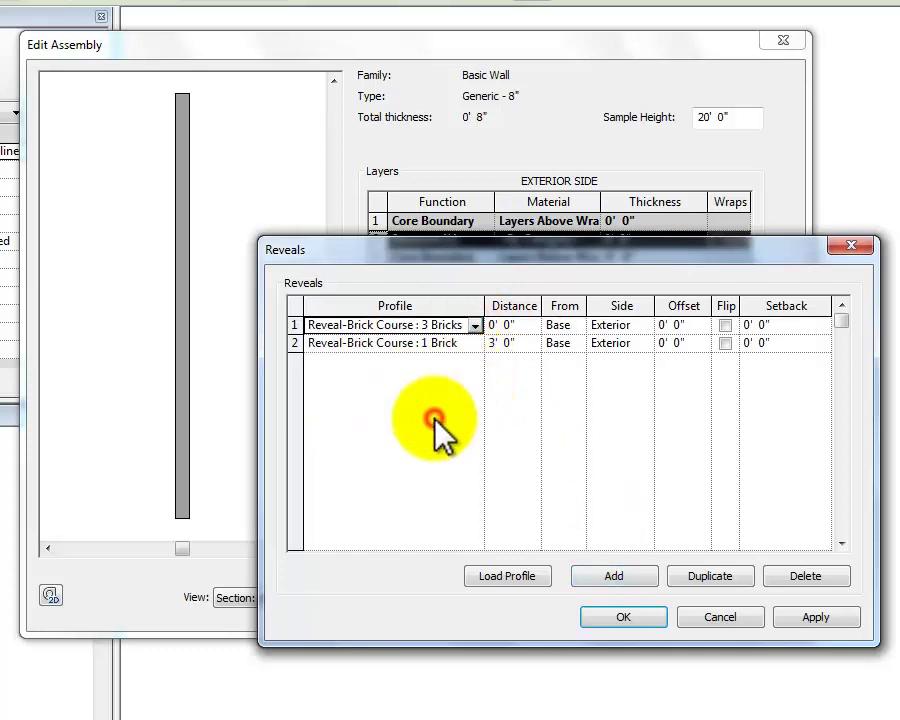
Set the 3 Bricks reveal's distance from the base to 6' 0", then apply and accept the wall's reveals.
left_click(525, 325)
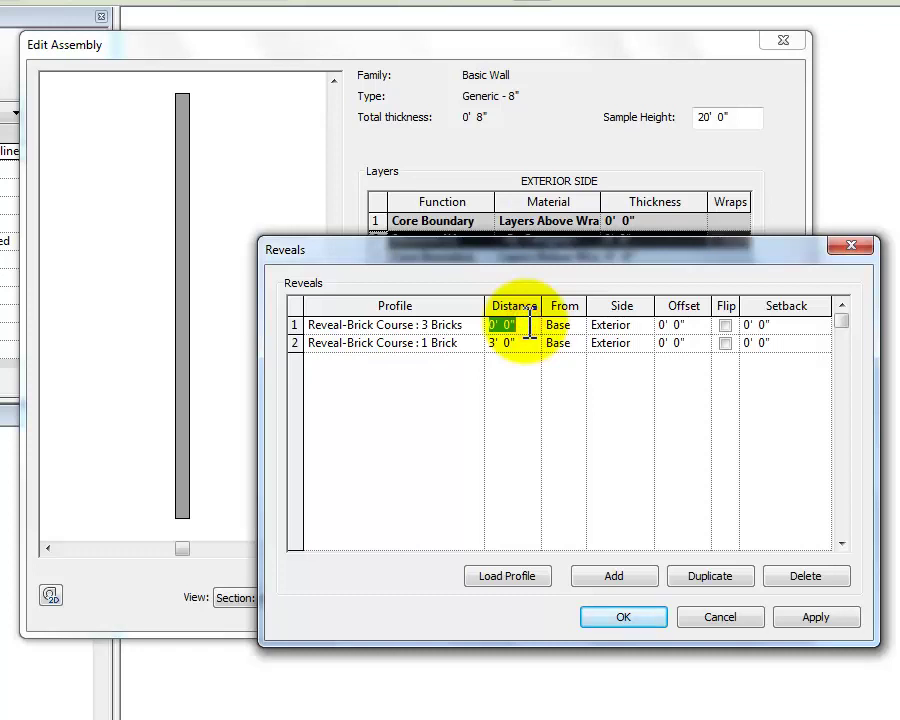
type("6")
left_click(471, 402)
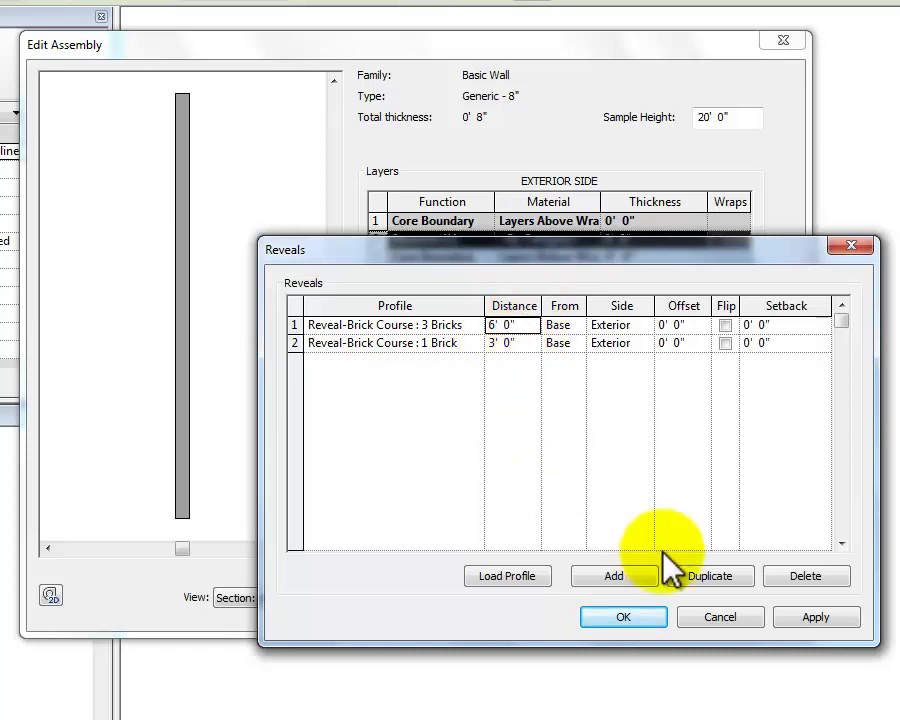
left_click(840, 622)
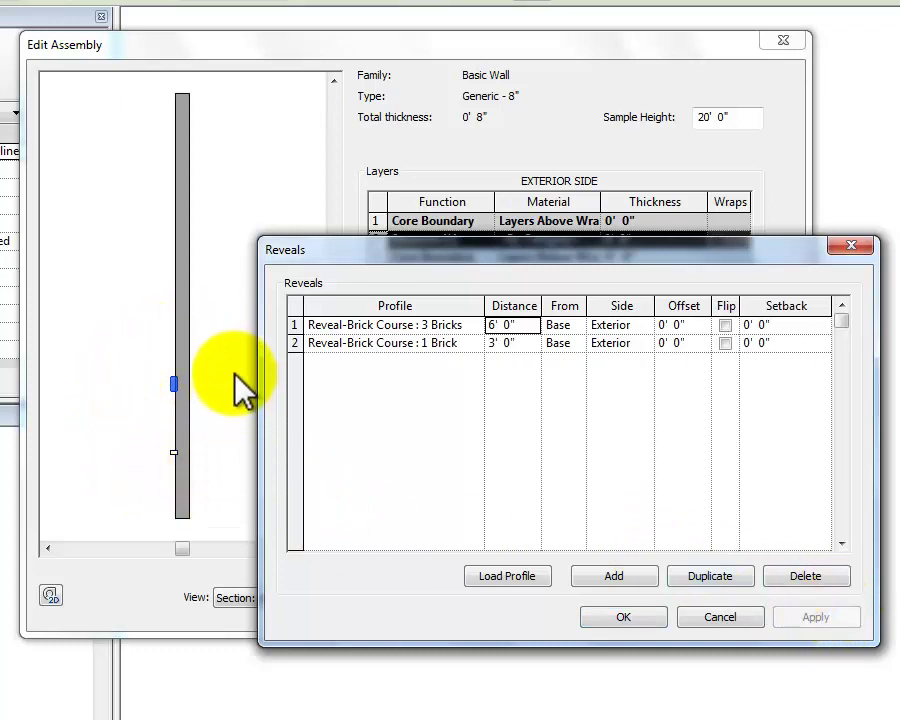
left_click(624, 618)
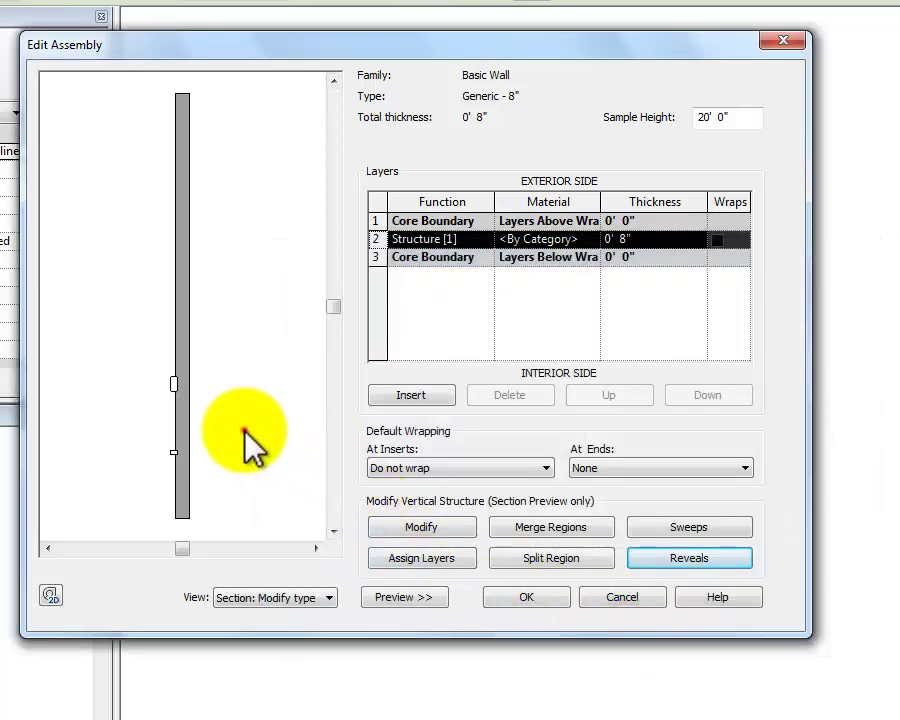
Check both reveals in the section preview and accept the edited structure and type properties of the Generic - 8" wall.
scroll(250, 445, "up", 2)
middle_click_drag(246, 460, 303, 293)
scroll(259, 282, "up", 2)
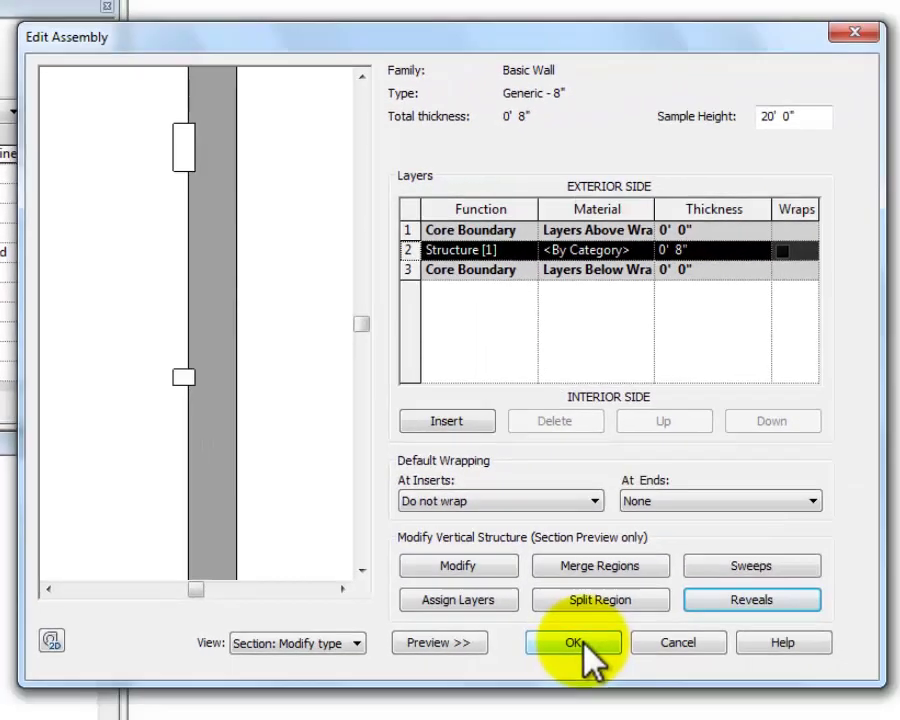
left_click(580, 643)
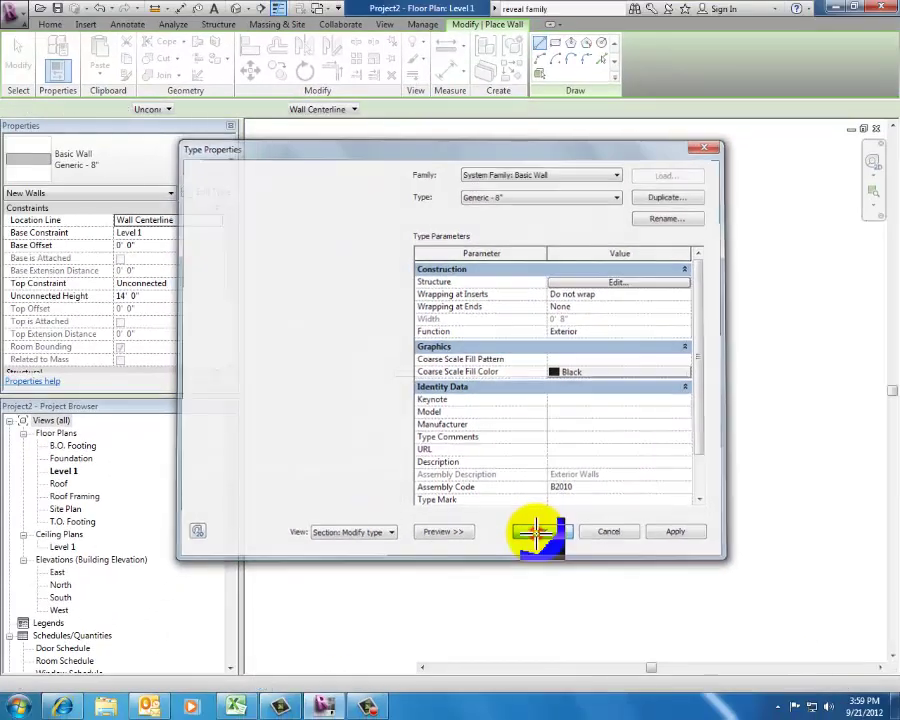
left_click(578, 628)
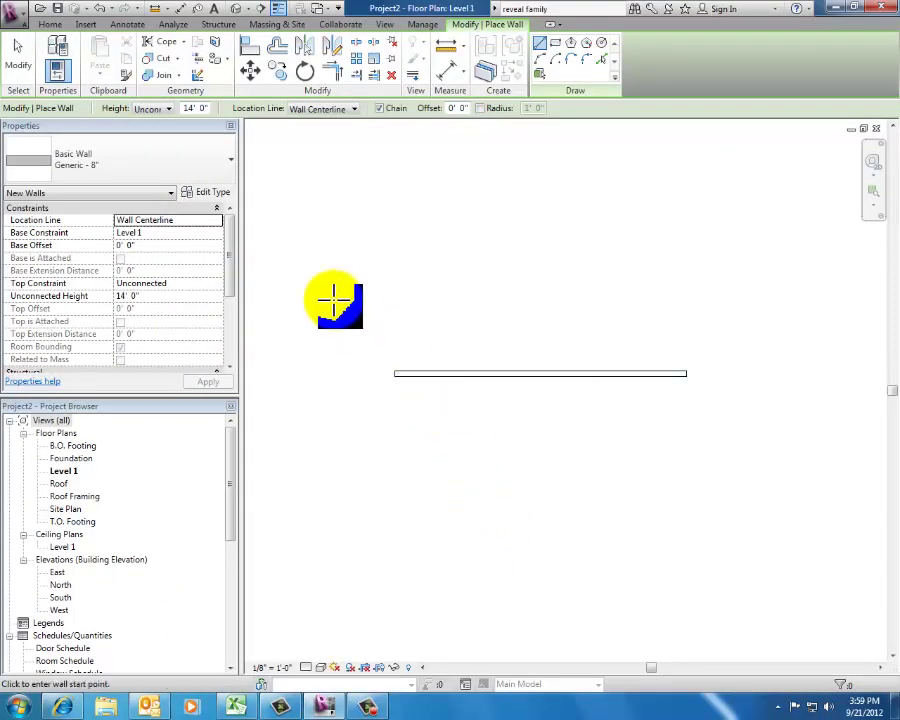
Open the default 3D view and examine the two horizontal reveals on the wall.
left_click(241, 10)
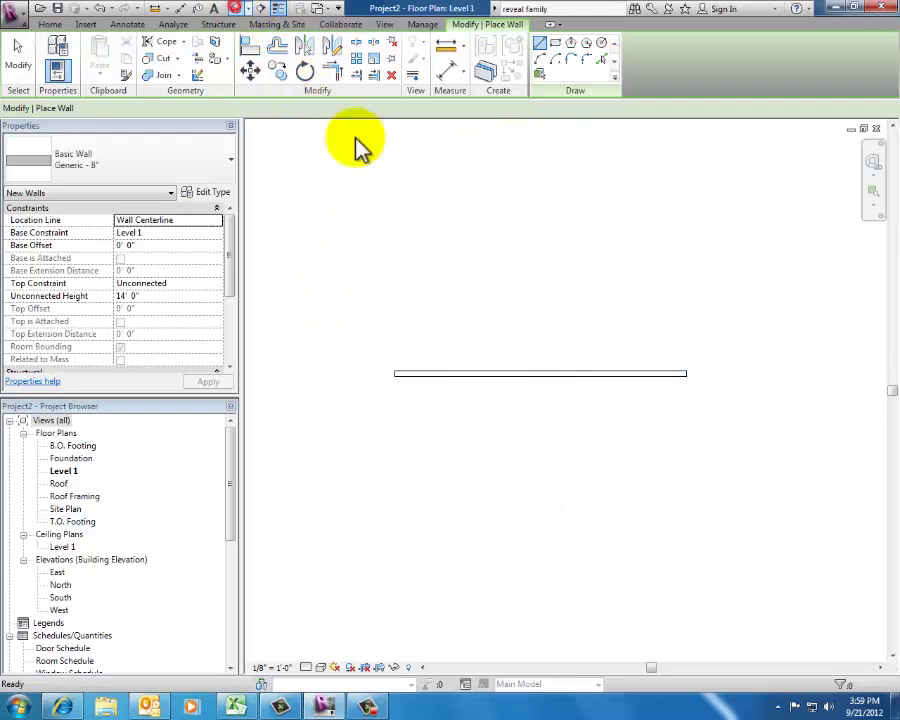
middle_click_drag(690, 463, 340, 462)
middle_click_drag(636, 530, 570, 493)
scroll(449, 478, "up", 4)
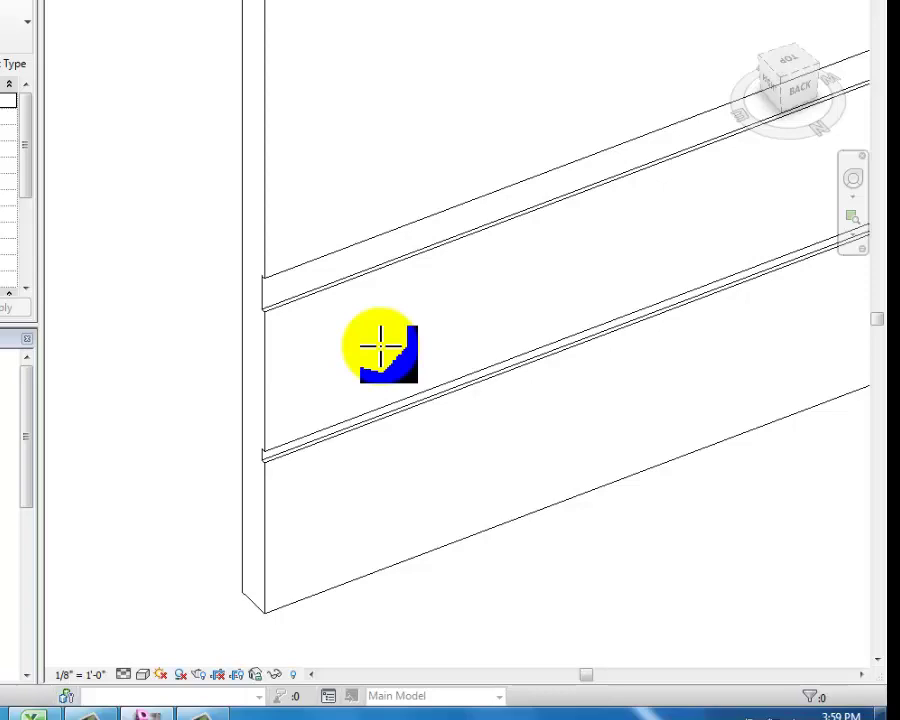
scroll(460, 372, "down", 3)
middle_click_drag(462, 372, 200, 500)
scroll(290, 472, "down", 2)
left_click(367, 478)
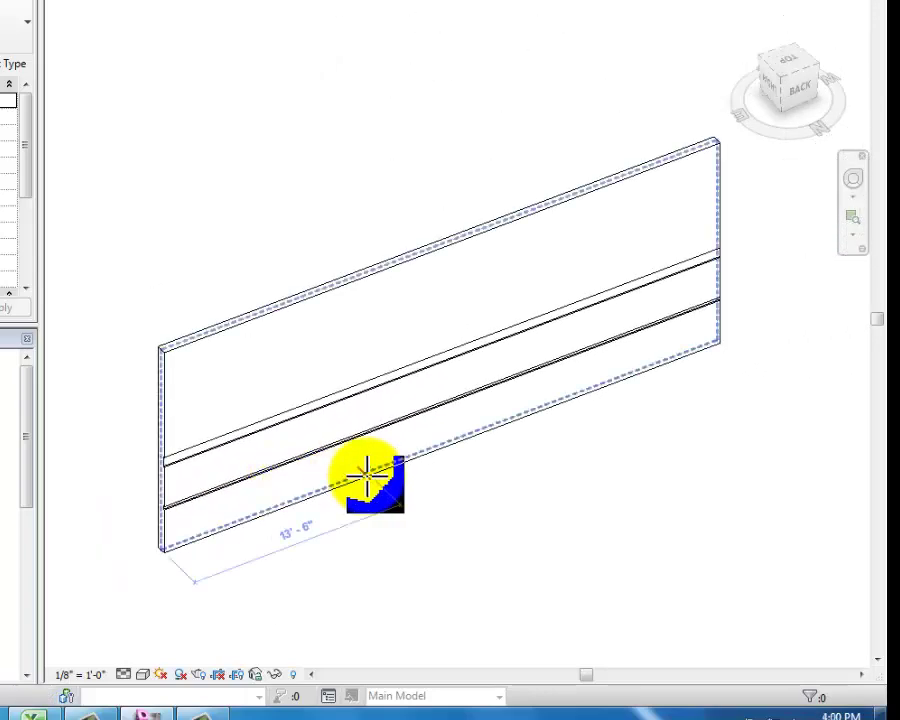
left_click(427, 540)
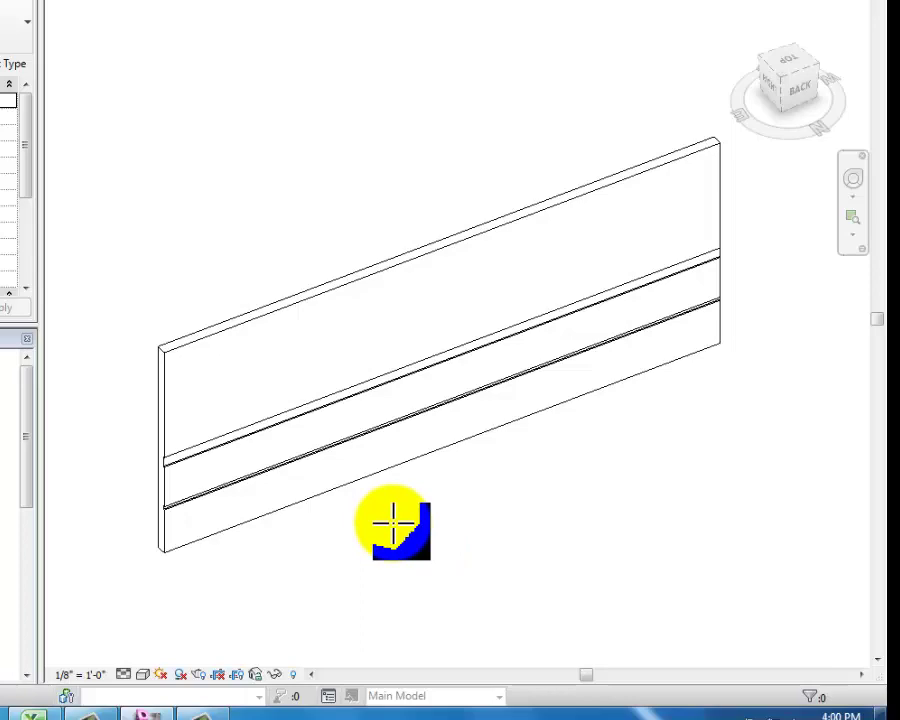
Shorten the lower horizontal reveal by pulling both of its ends inward from the wall's ends.
left_click(362, 428)
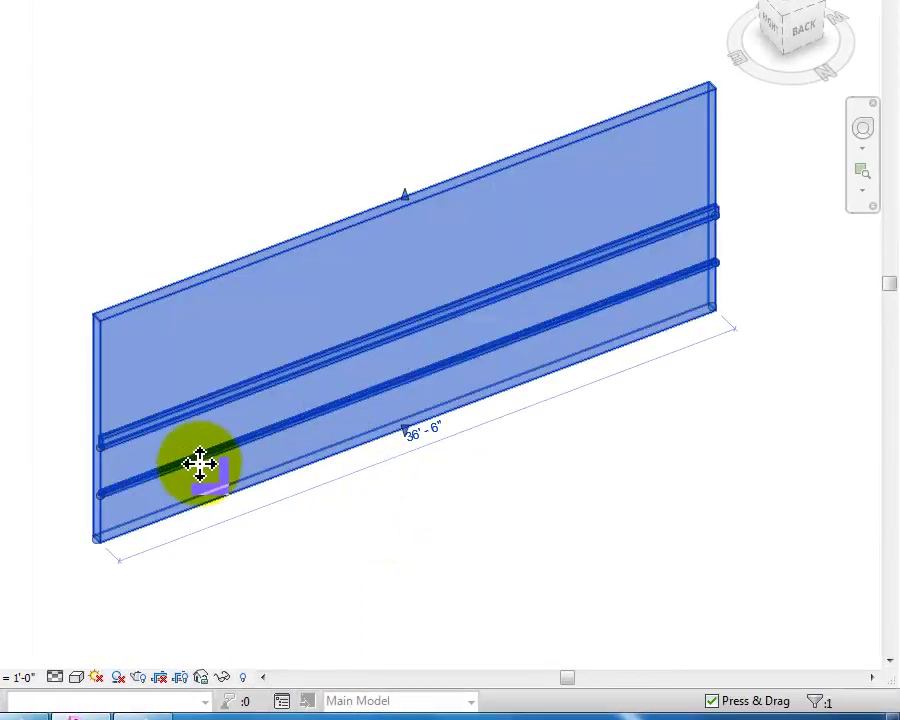
left_click_drag(104, 505, 163, 475)
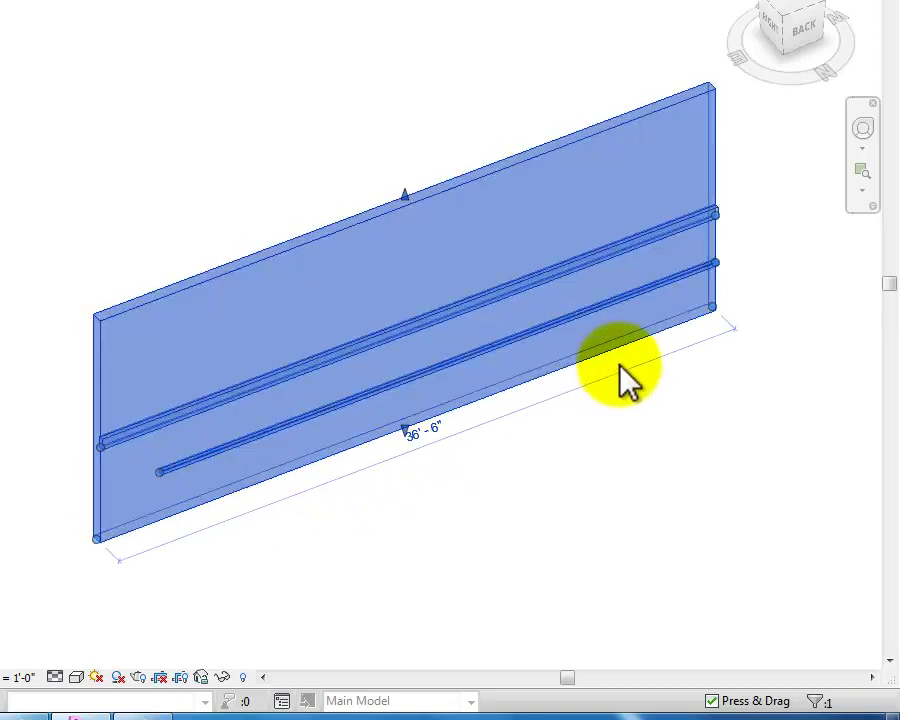
left_click_drag(715, 268, 673, 279)
left_click(715, 422)
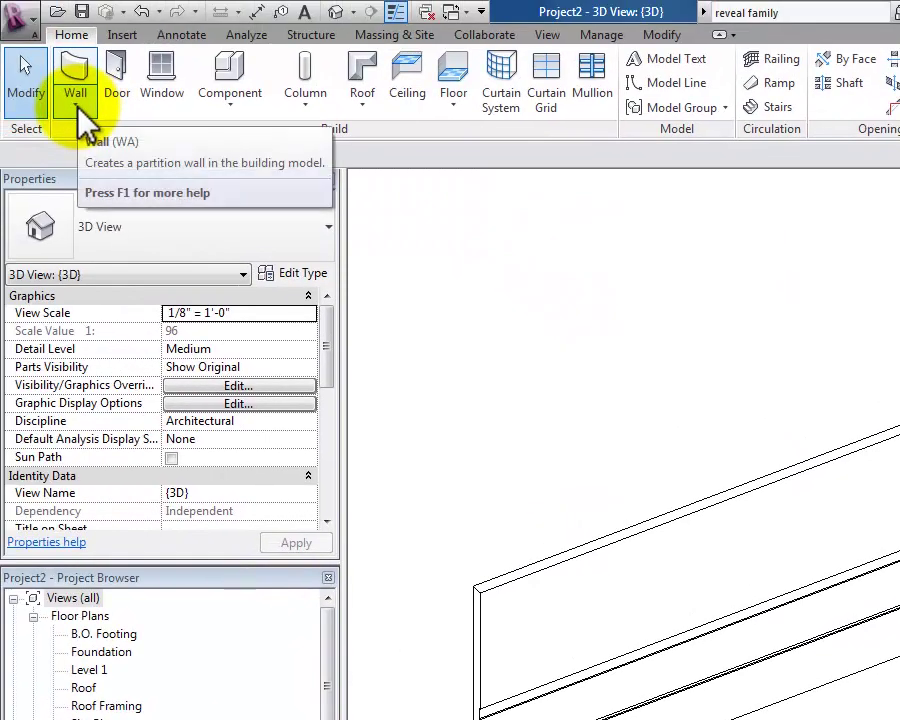
Place a separate vertical reveal over the wall's full height, about a third of the way along its length.
left_click(76, 107)
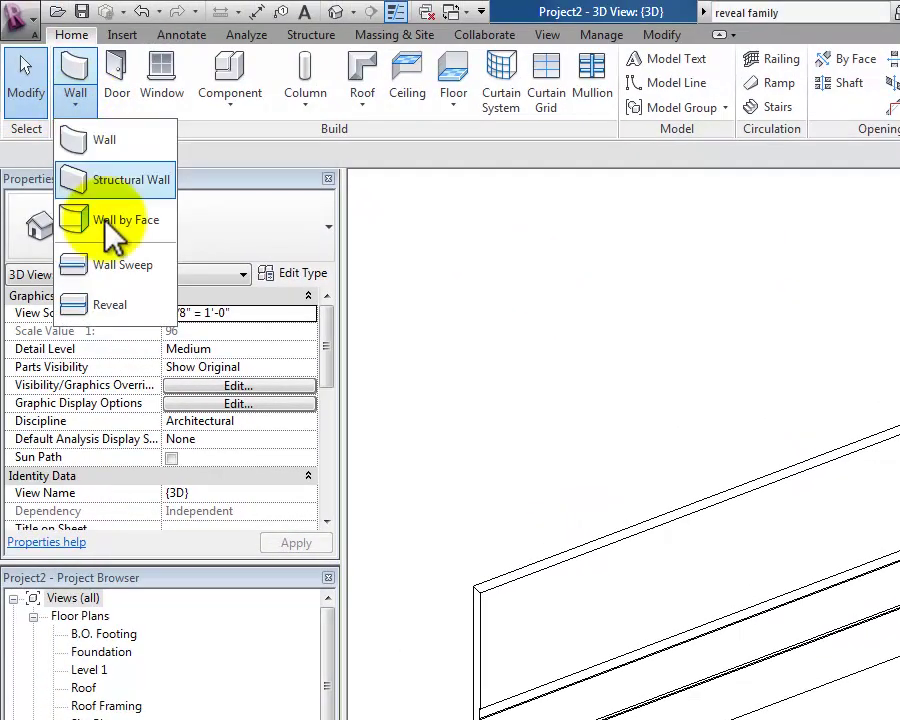
left_click(143, 308)
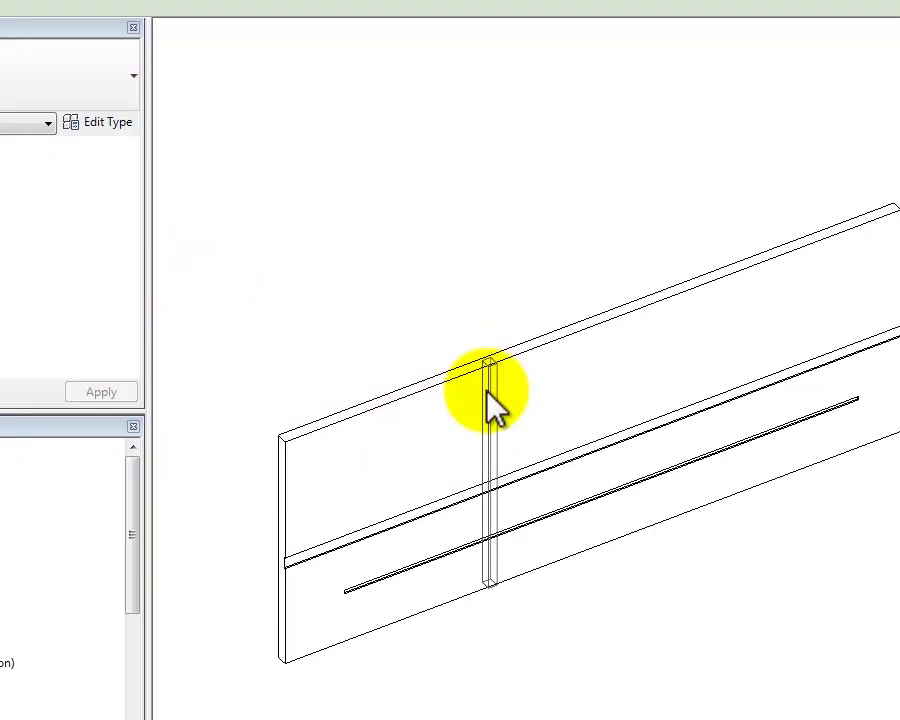
left_click(678, 543)
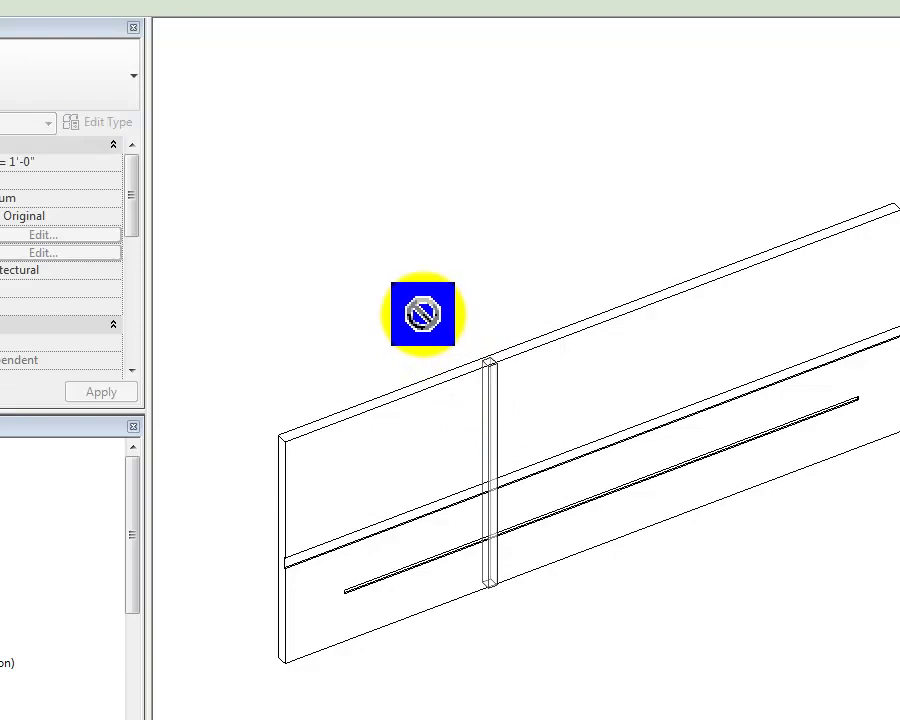
Set the vertical reveal type's profile to Reveal-Brick Course : 1 Brick and check where it crosses the horizontal reveals.
scroll(485, 356, "up", 5)
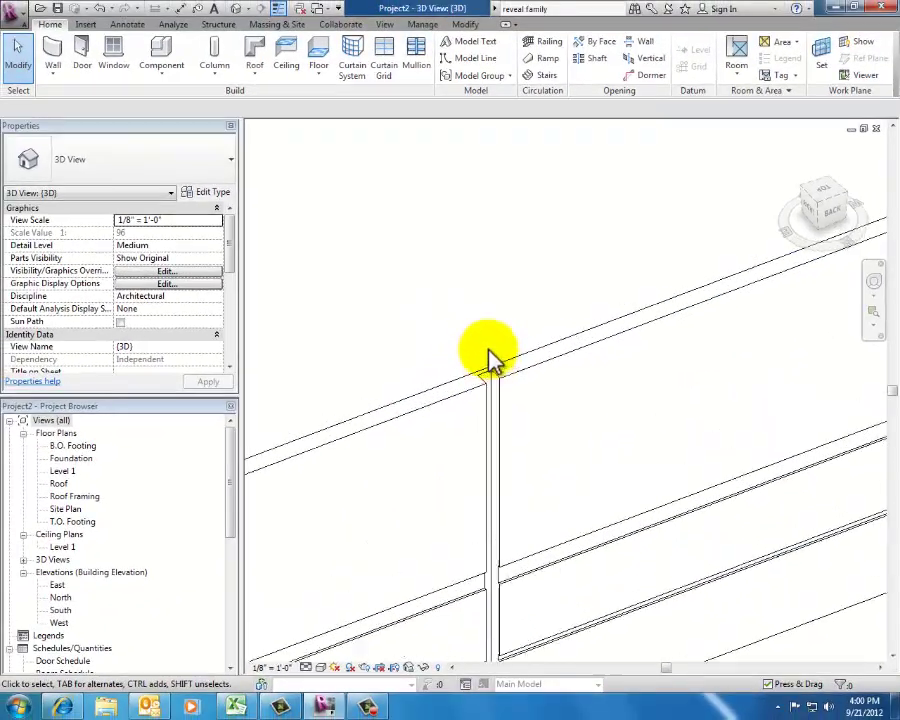
middle_click_drag(490, 357, 487, 316)
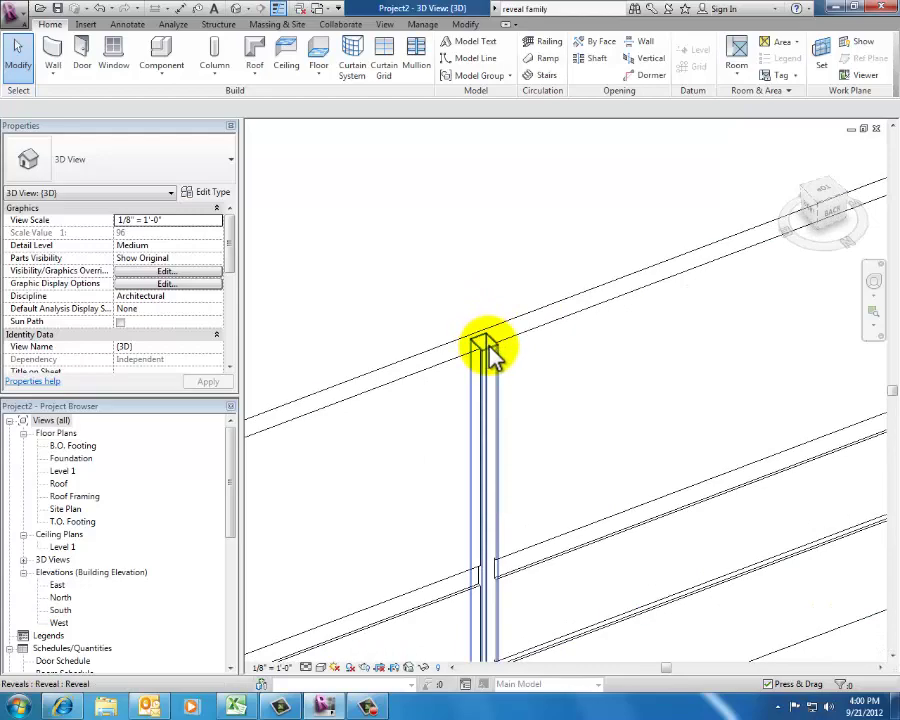
left_click(483, 348)
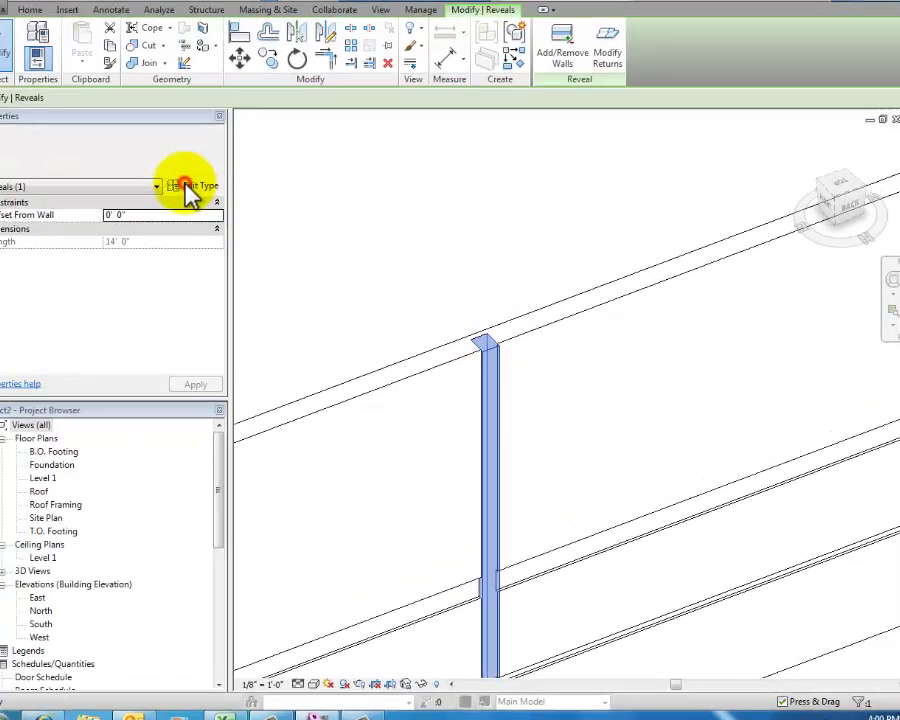
left_click(207, 192)
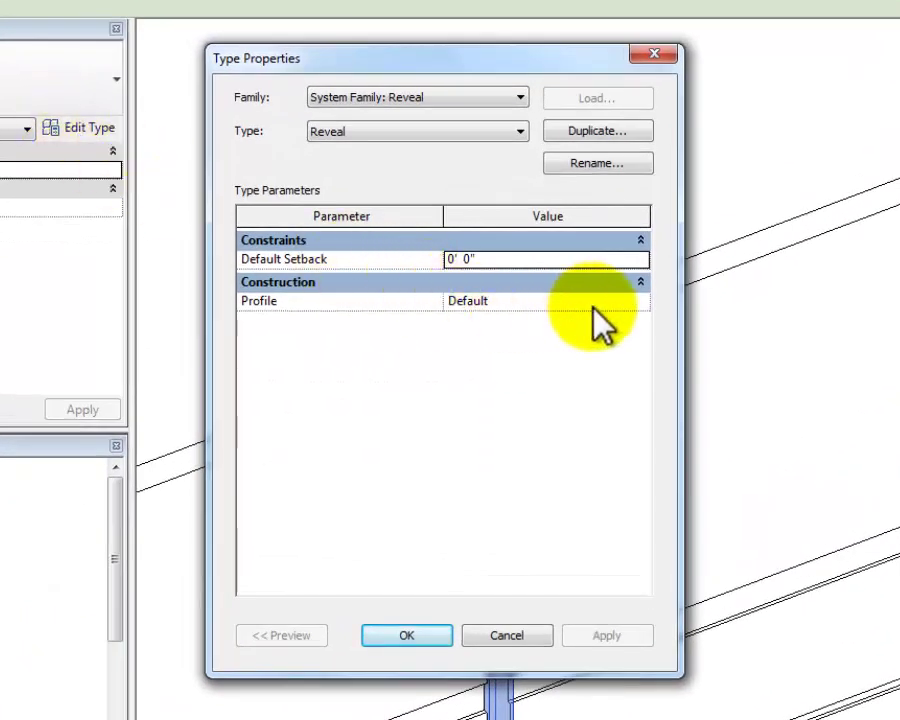
left_click(640, 301)
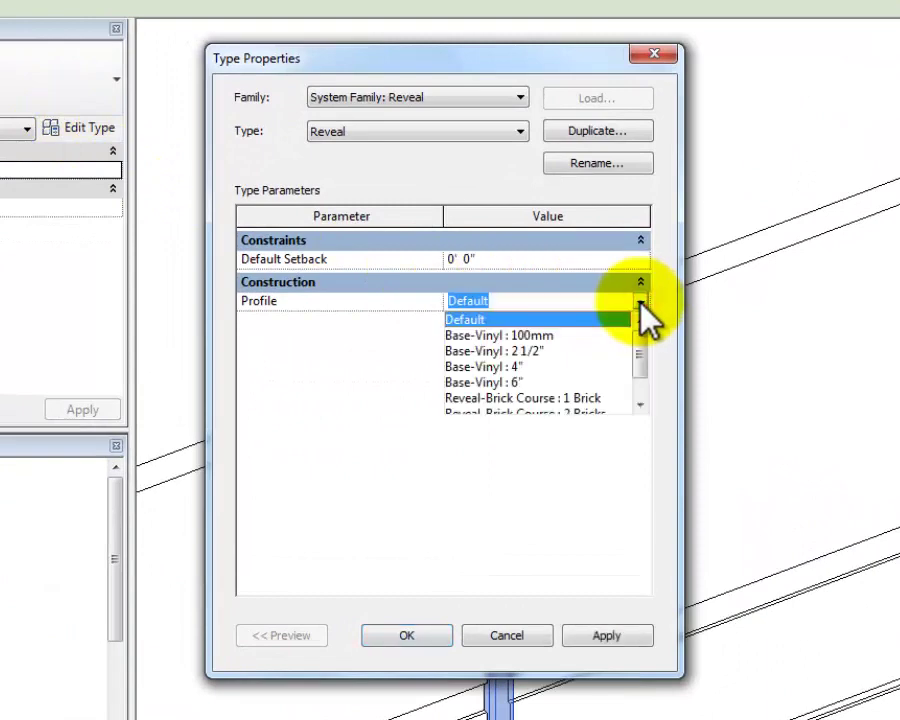
left_click_drag(647, 362, 631, 402)
left_click(574, 367)
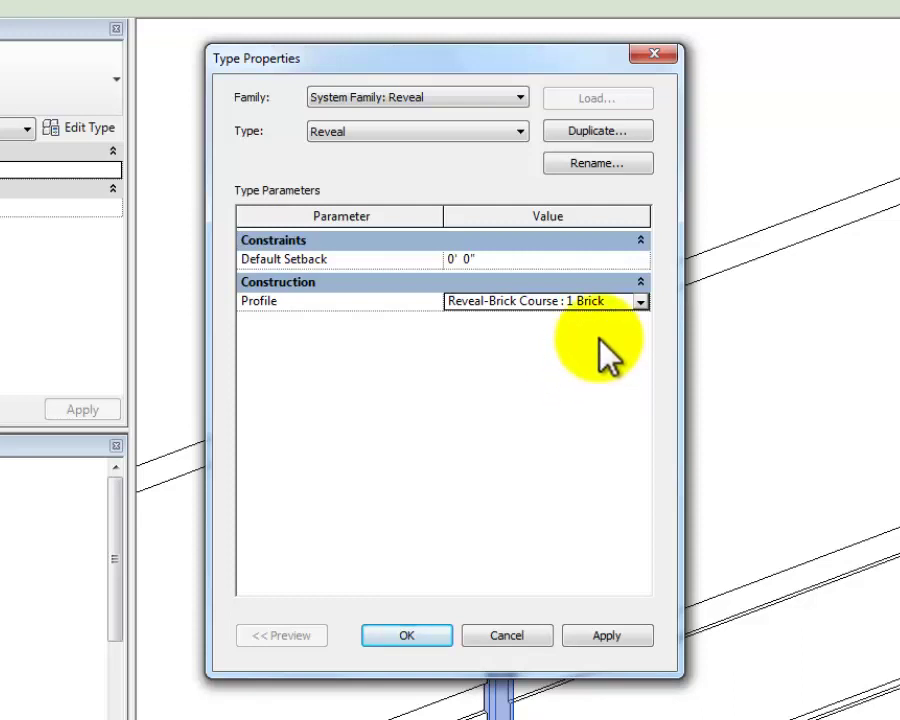
left_click(420, 635)
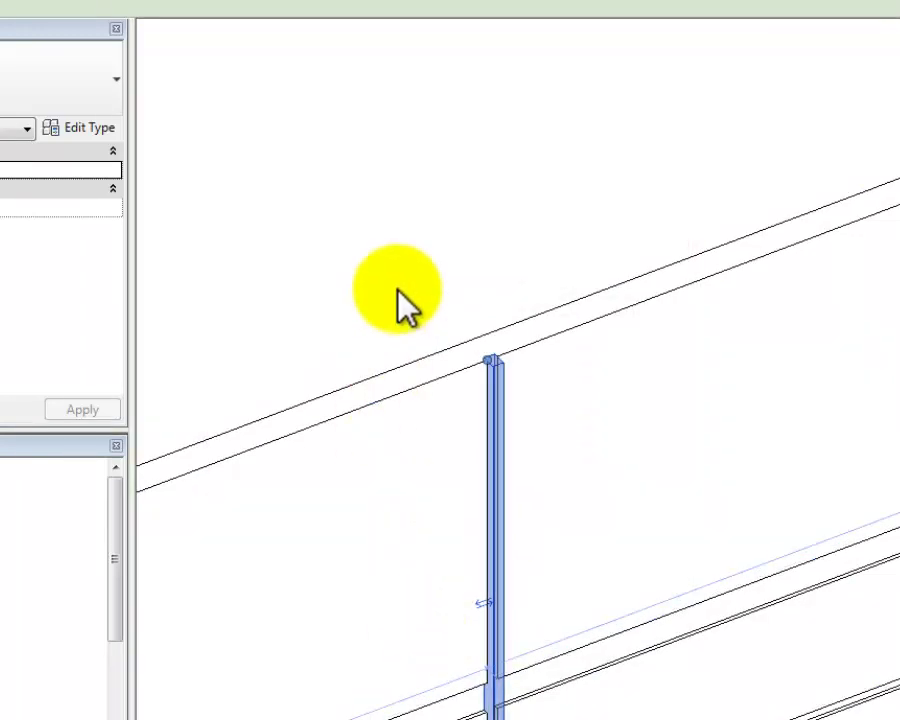
left_click(397, 290)
middle_click_drag(652, 637, 635, 207)
scroll(488, 358, "up", 3)
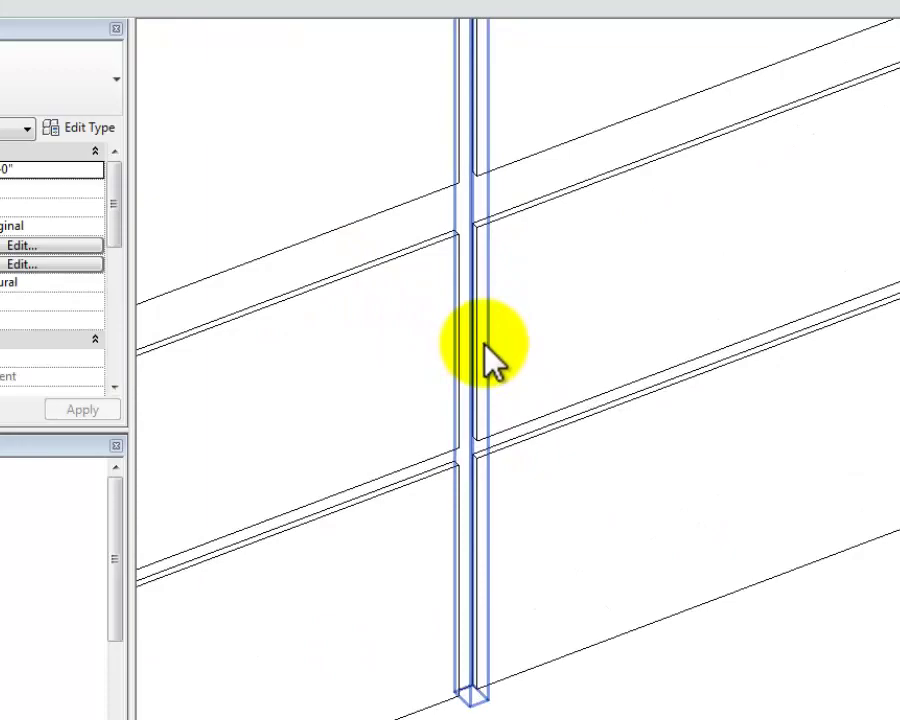
scroll(488, 362, "up", 1)
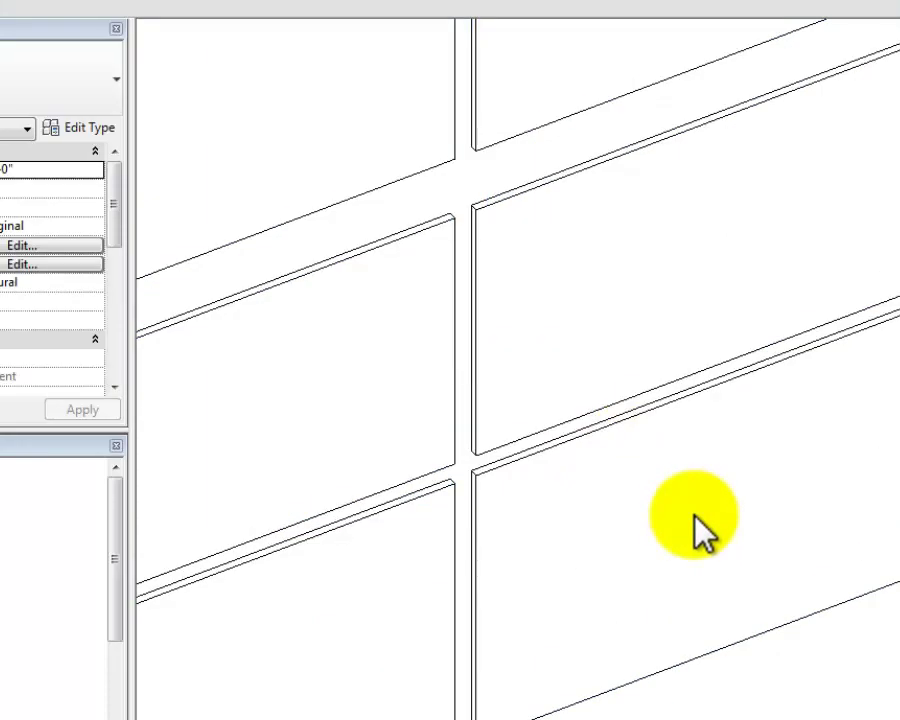
scroll(697, 528, "down", 3)
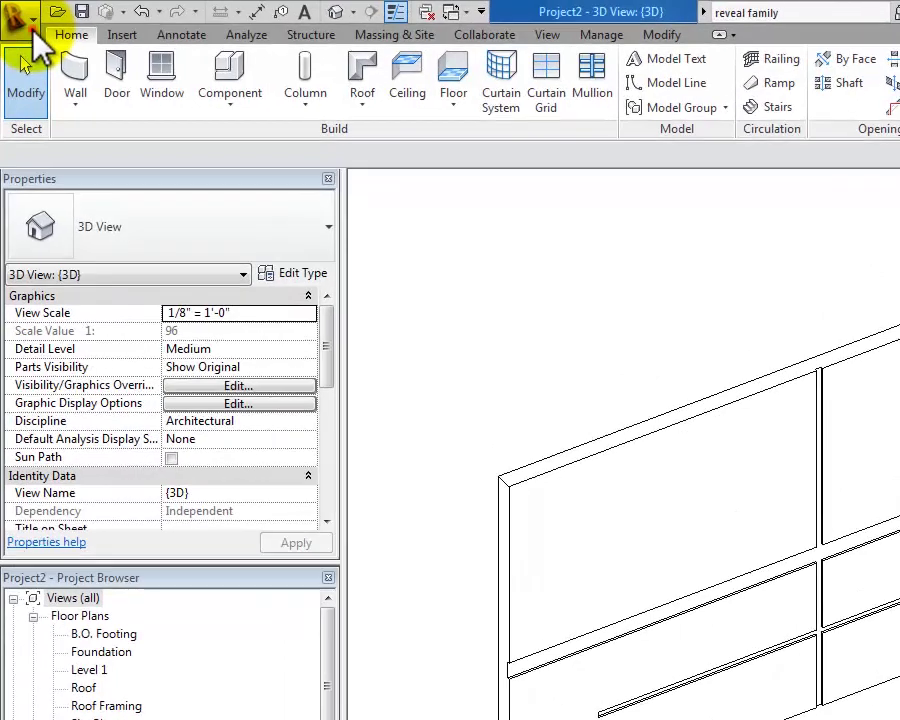
Open the Reveal-Brick Course family from the Profiles folder of the US Imperial library.
left_click(22, 22)
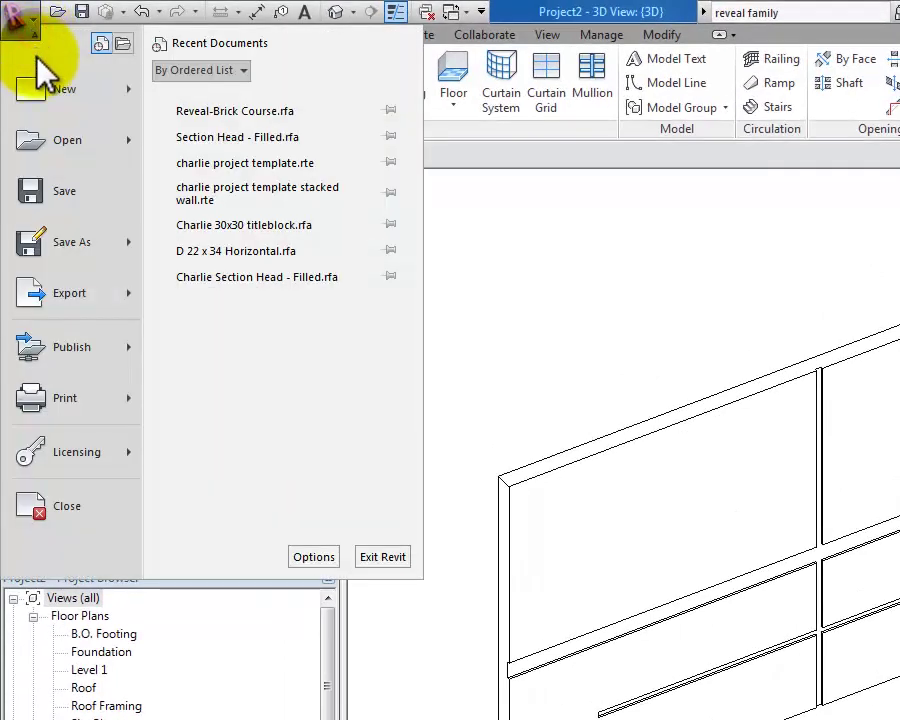
mouse_move(100, 157)
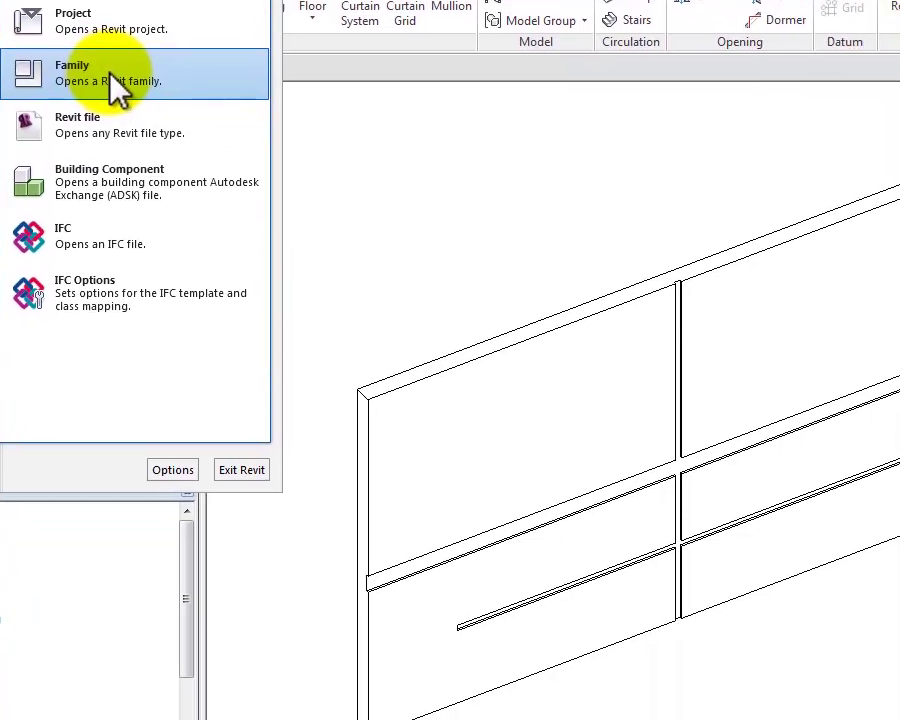
left_click(250, 160)
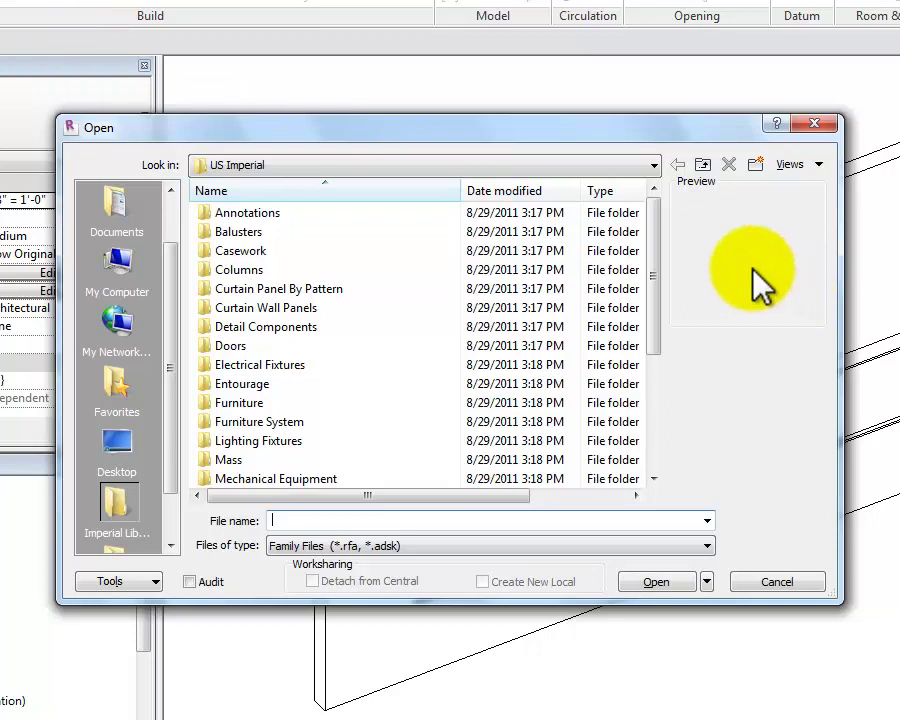
left_click_drag(655, 242, 653, 364)
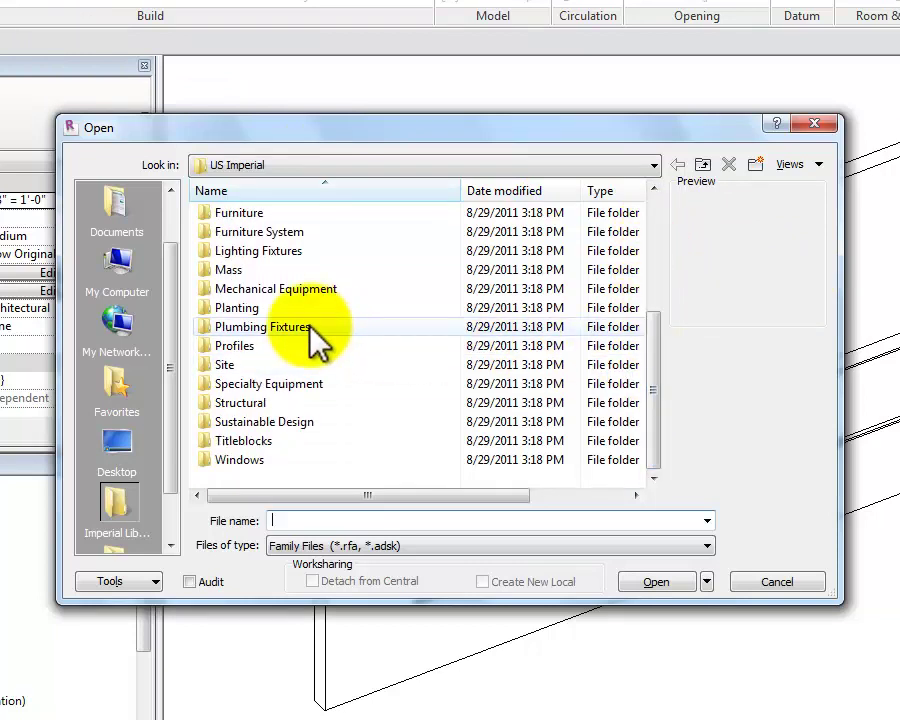
left_click(656, 581)
left_click_drag(653, 275, 645, 490)
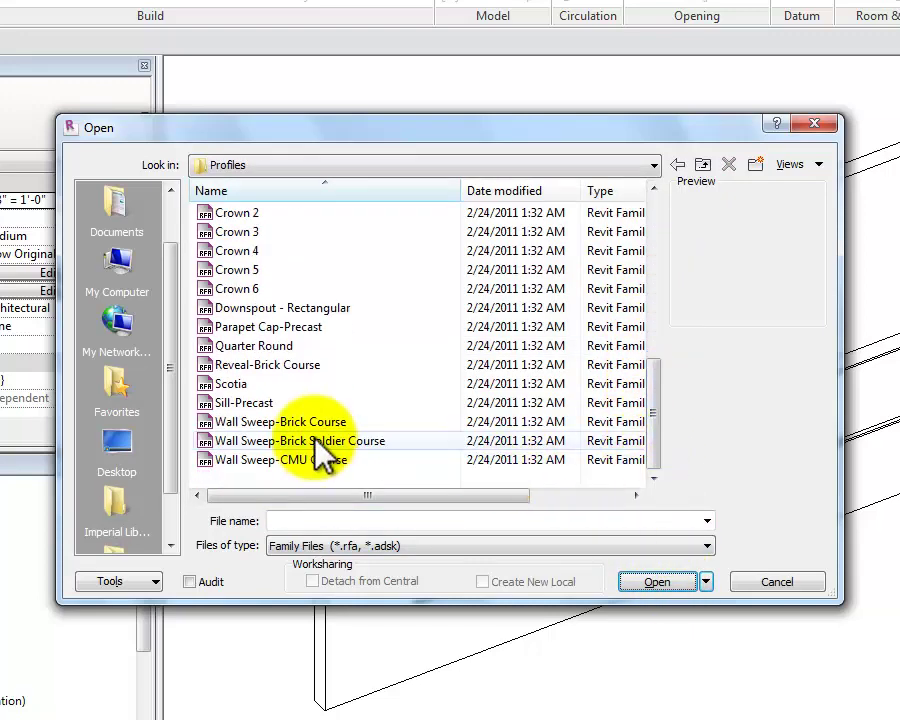
left_click(255, 364)
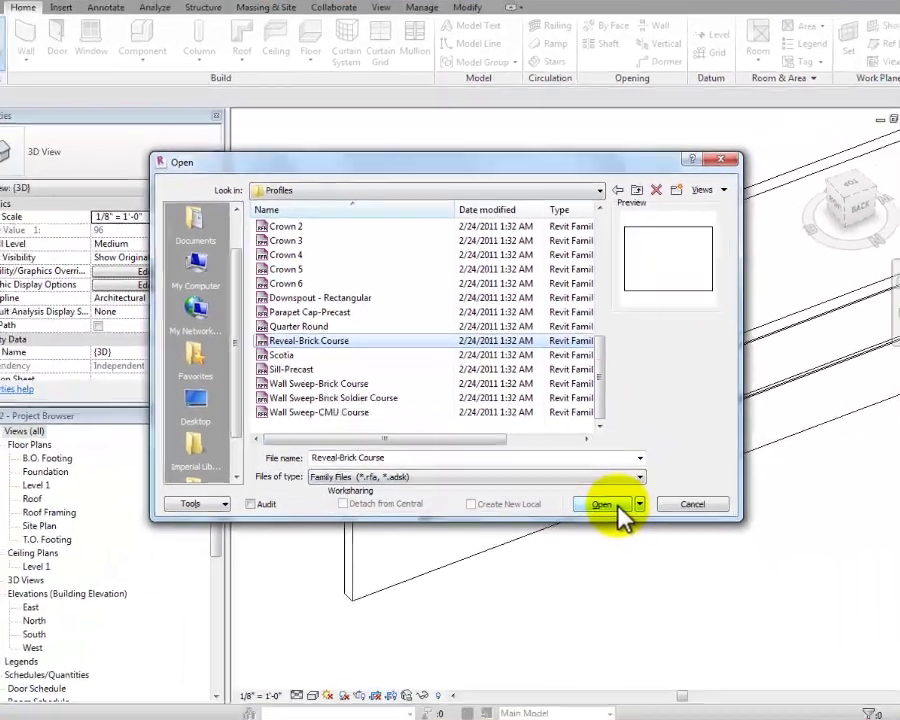
left_click(656, 581)
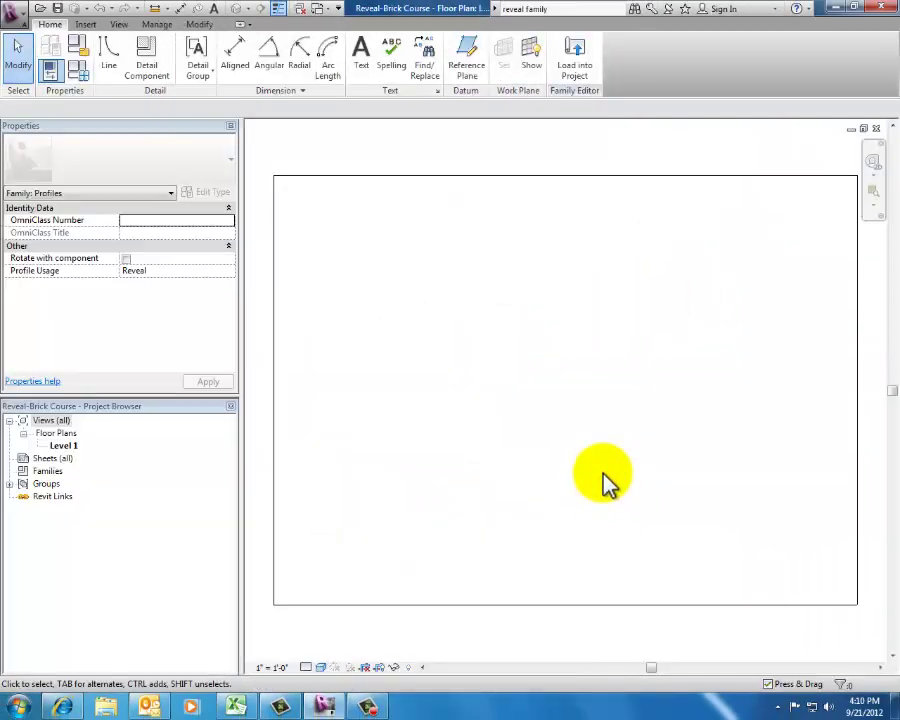
scroll(595, 420, "down", 2)
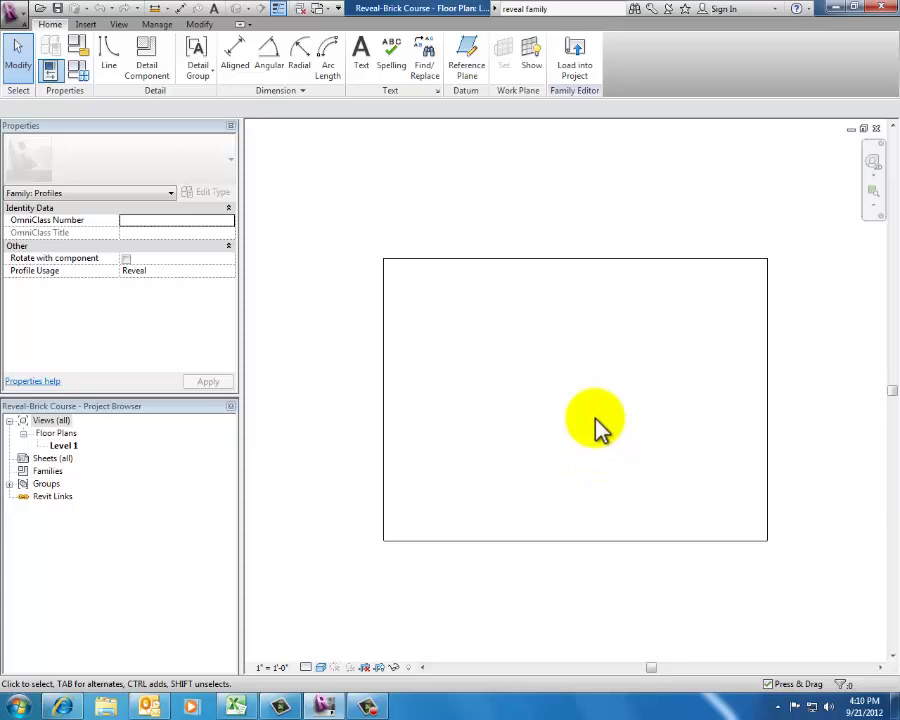
mouse_move(594, 418)
middle_mouse_down()
mouse_move(602, 410)
mouse_move(589, 394)
middle_mouse_up()
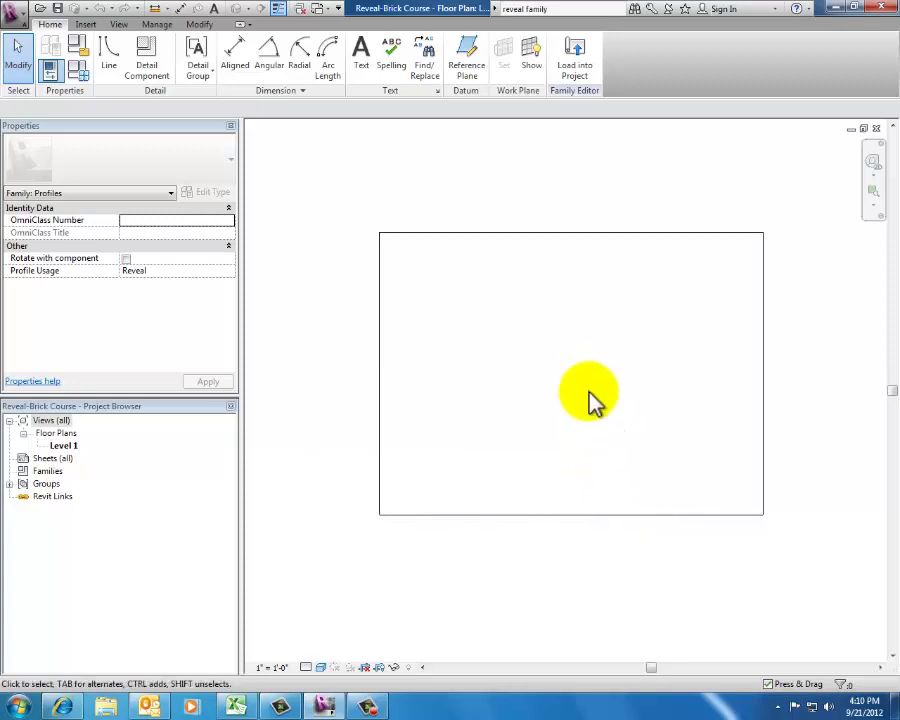
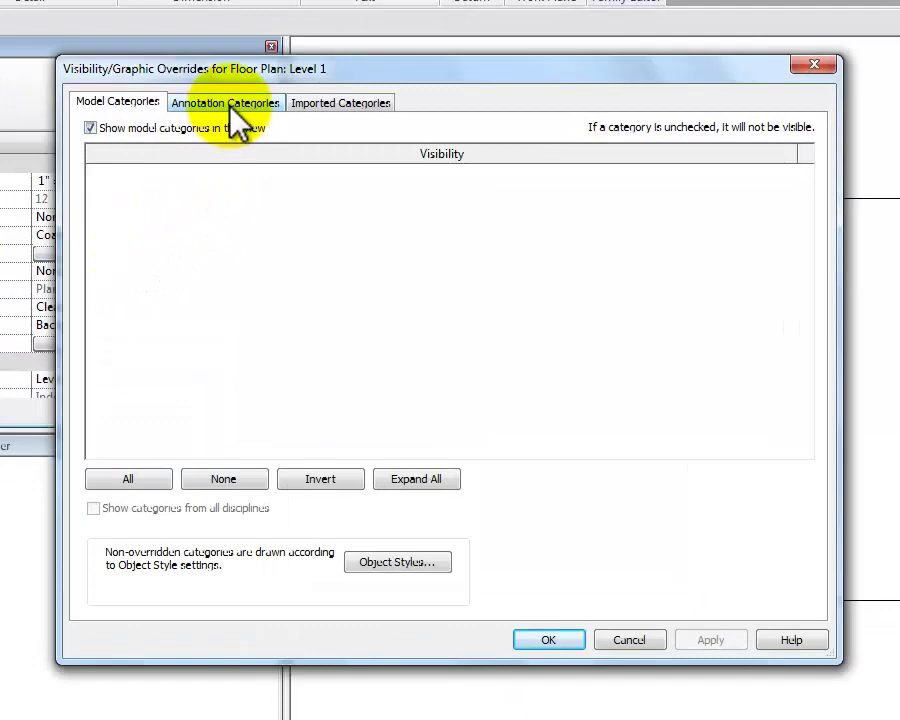
Turn on the visibility of Reference Planes in the Level 1 floor plan and narrow the Properties and Project Browser panels.
left_click(229, 104)
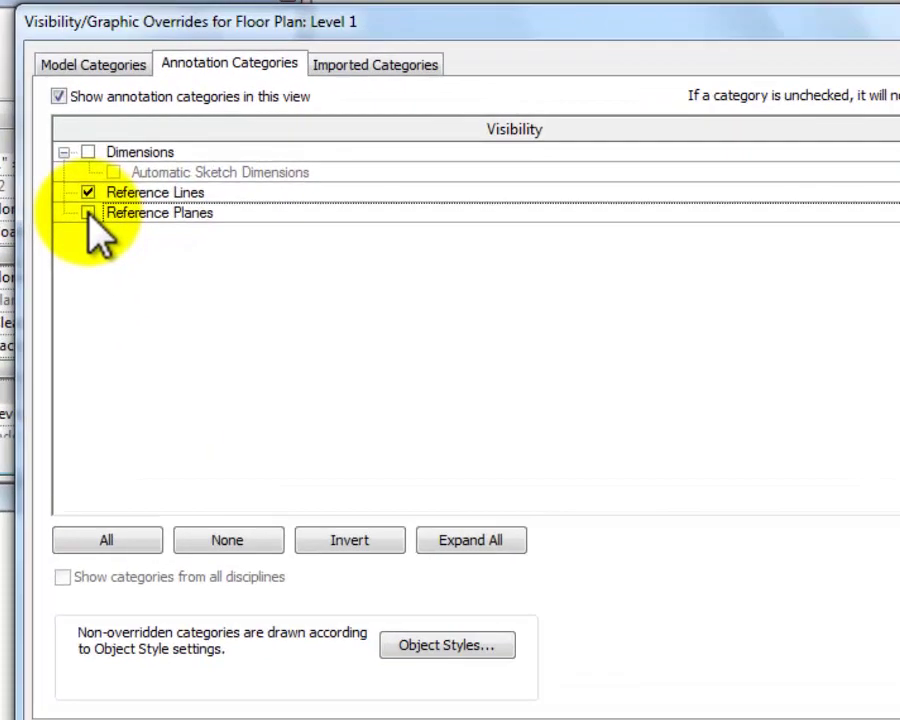
left_click(99, 216)
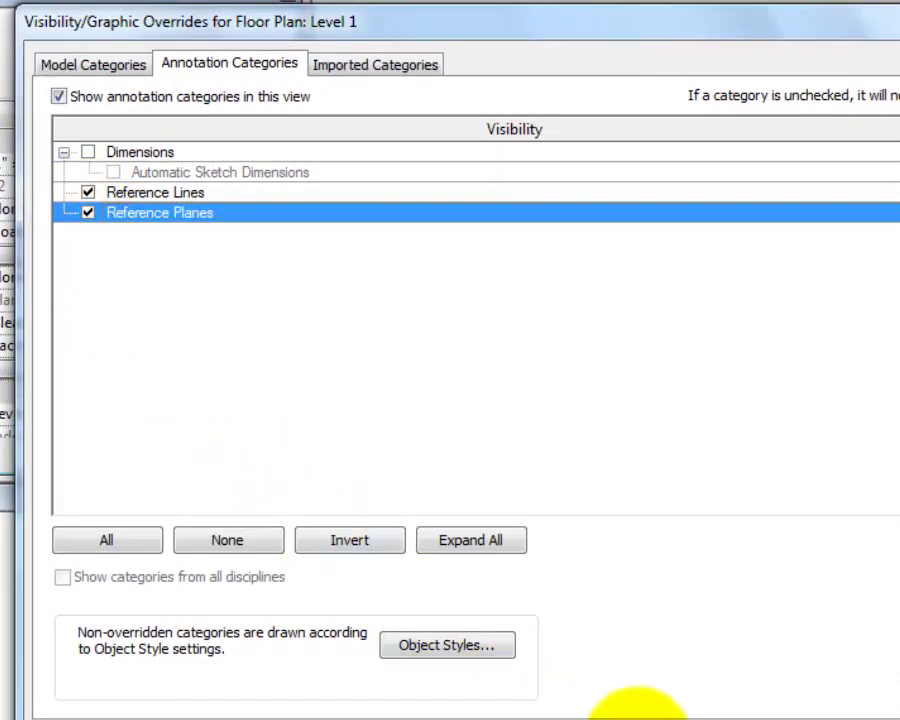
key("Return")
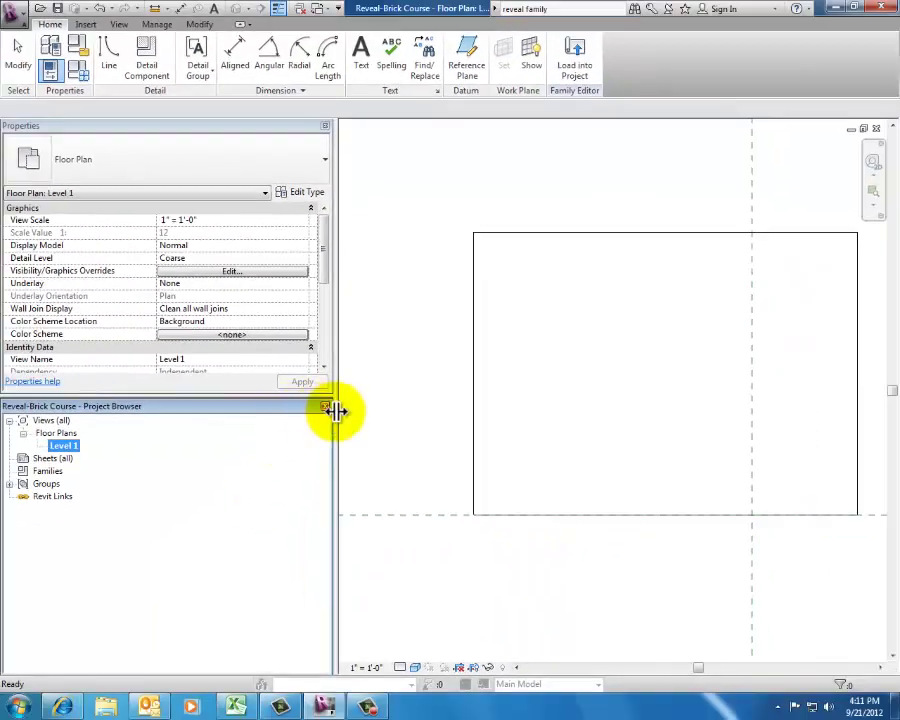
left_click_drag(336, 410, 210, 414)
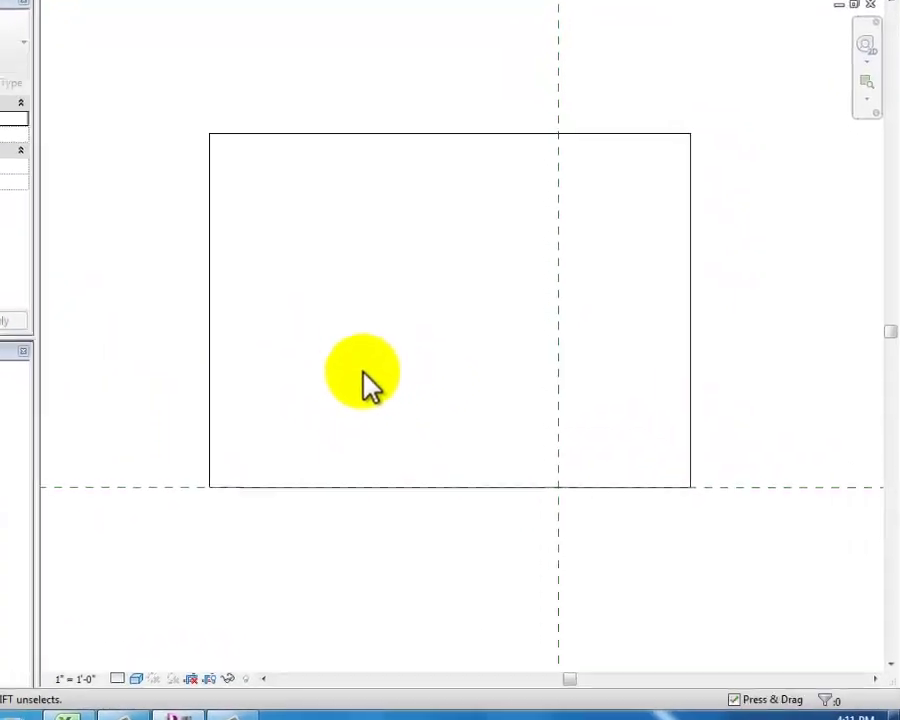
Examine how the rectangular reveal profile sits relative to the vertical and horizontal reference planes.
middle_click_drag(476, 420, 453, 441)
scroll(408, 323, "down", 2)
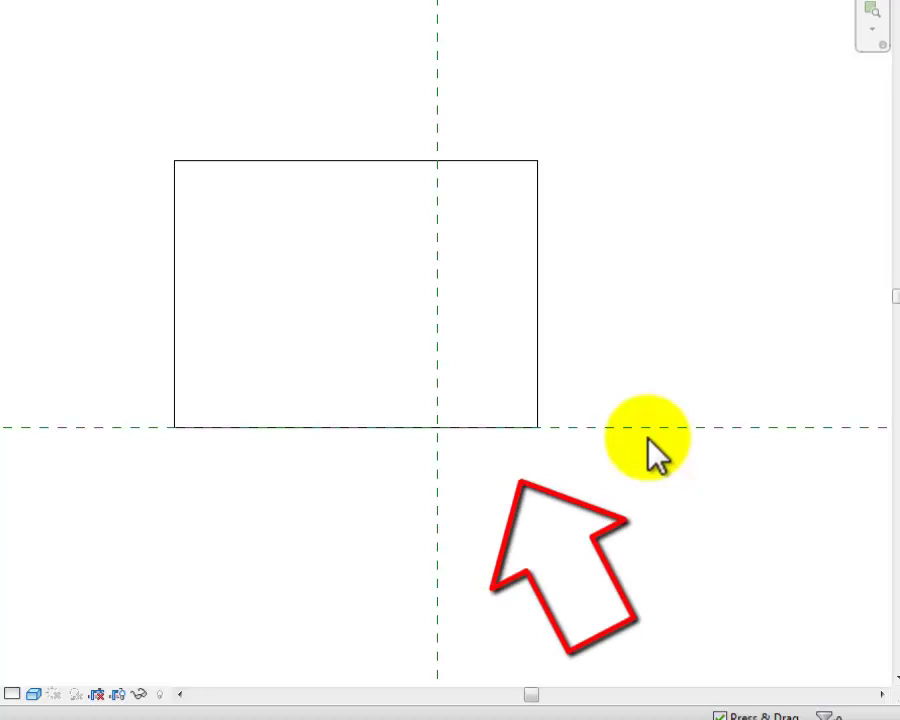
scroll(541, 74, "down", 3)
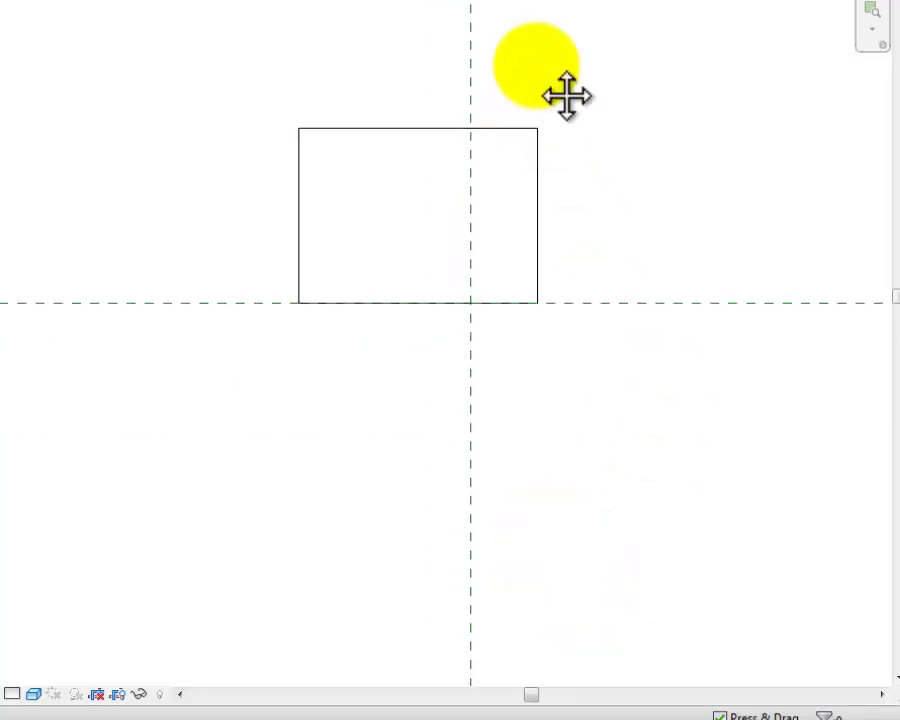
middle_click_drag(567, 96, 512, 169)
left_click(415, 88)
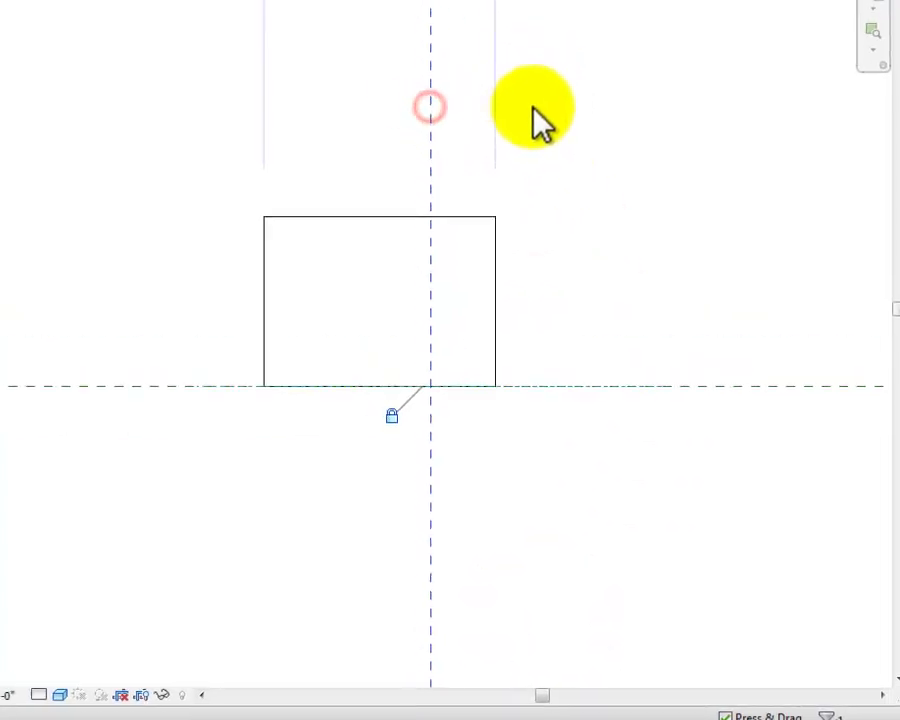
left_click(534, 109)
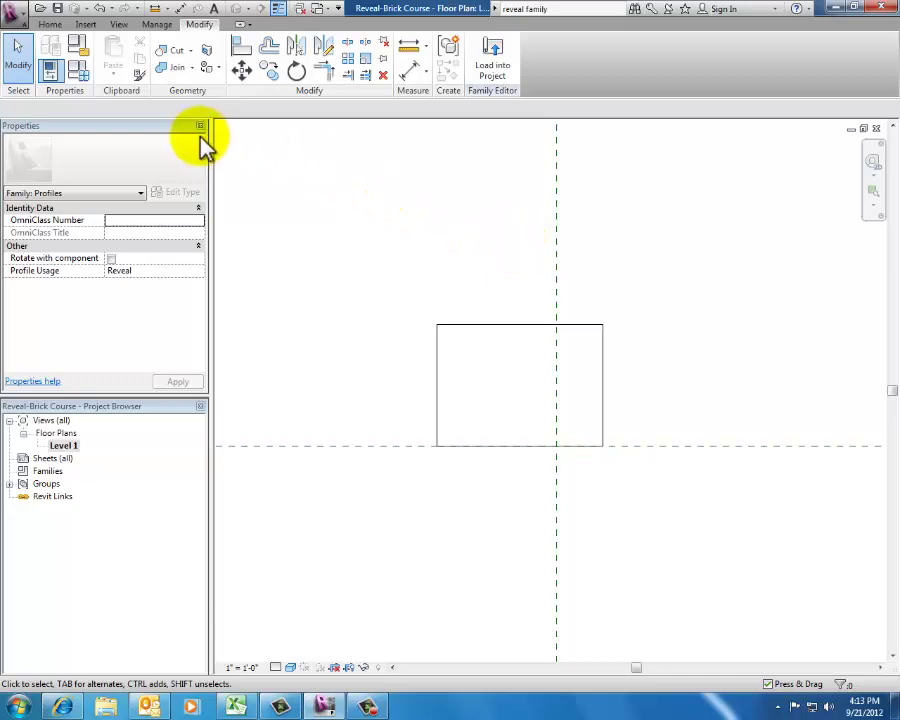
Review the brick reveal's family types with their dimension parameters and formulas, and leave them without changes.
left_click(80, 72)
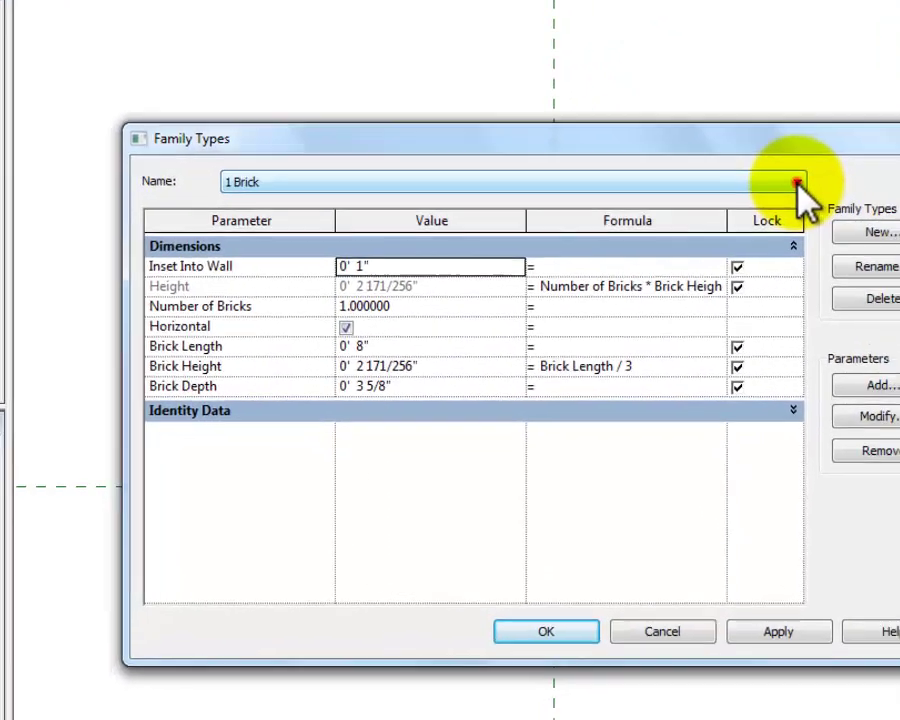
left_click(796, 186)
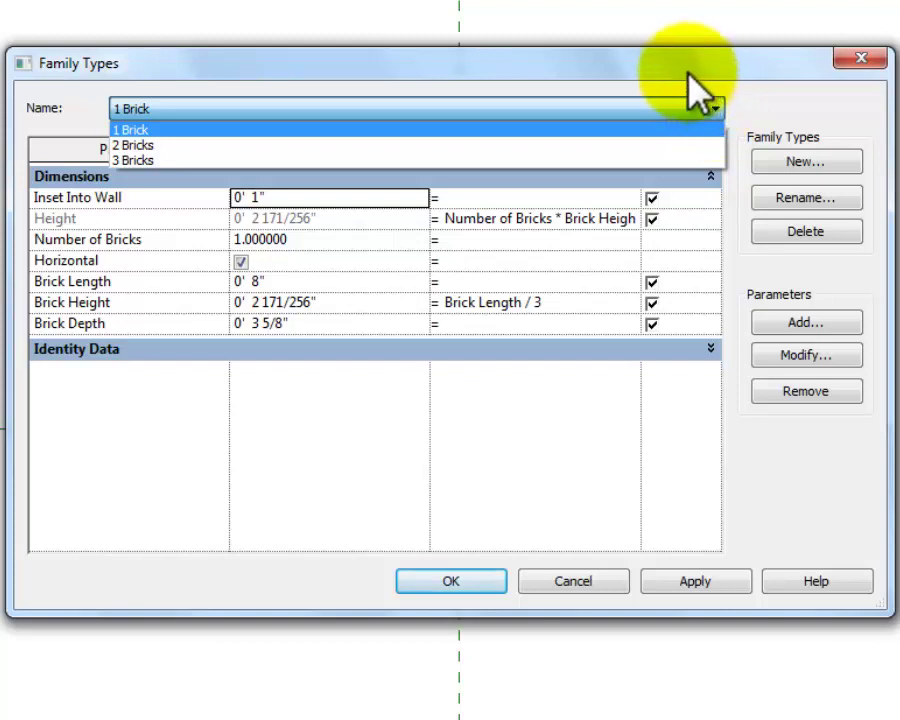
left_click(686, 80)
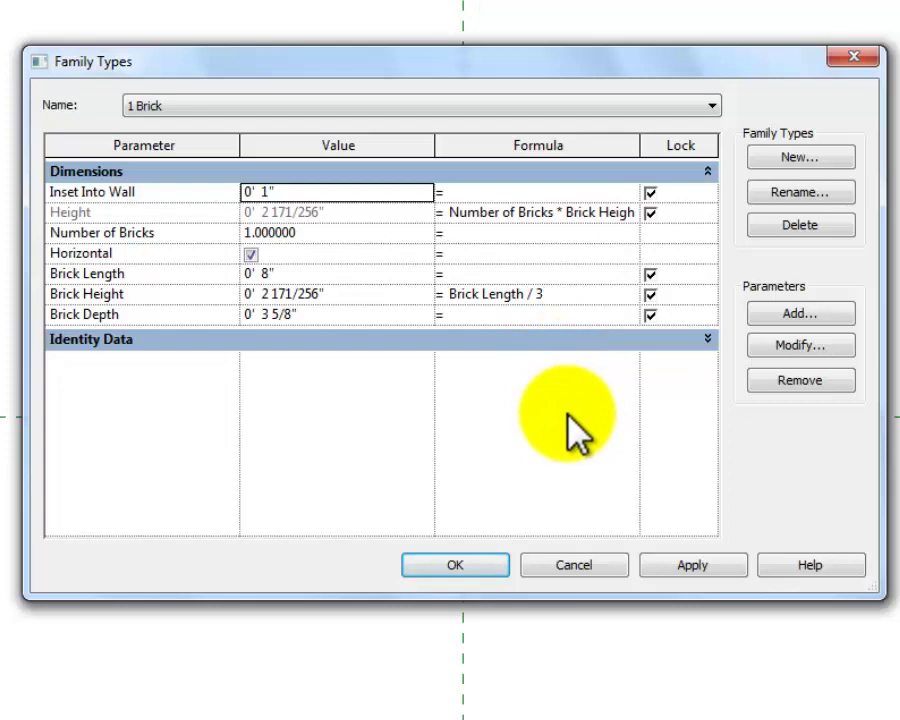
left_click(575, 566)
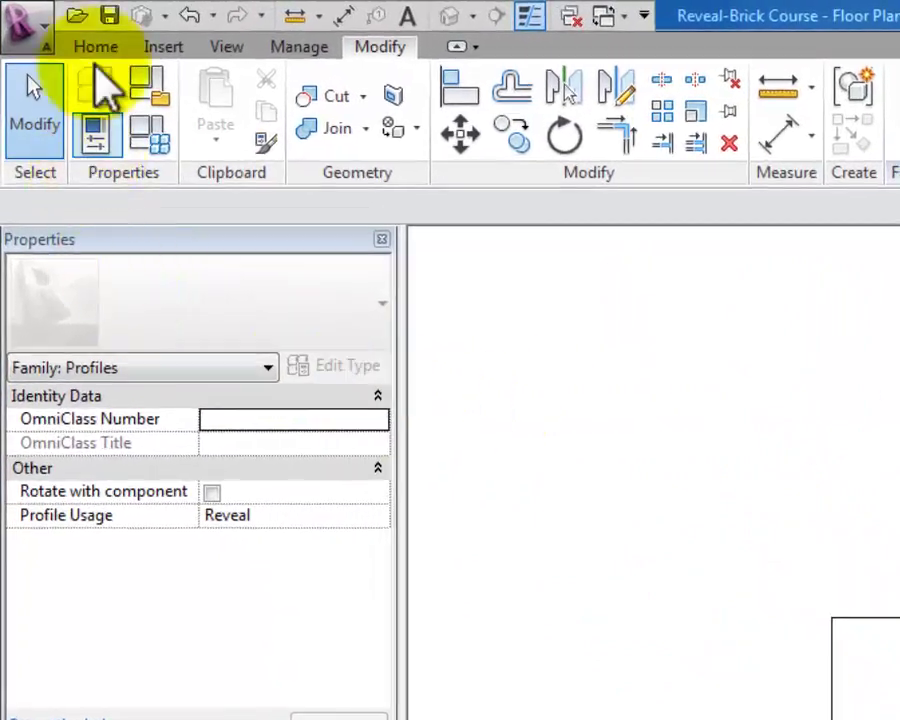
Create a new family from the Profile-Reveal template.
left_click(24, 26)
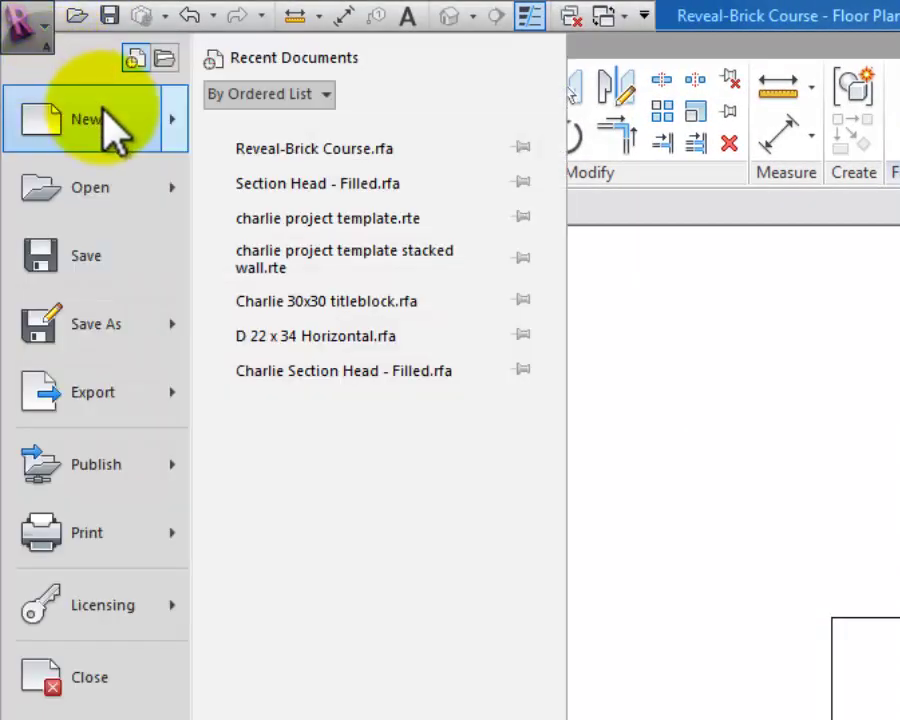
mouse_move(112, 132)
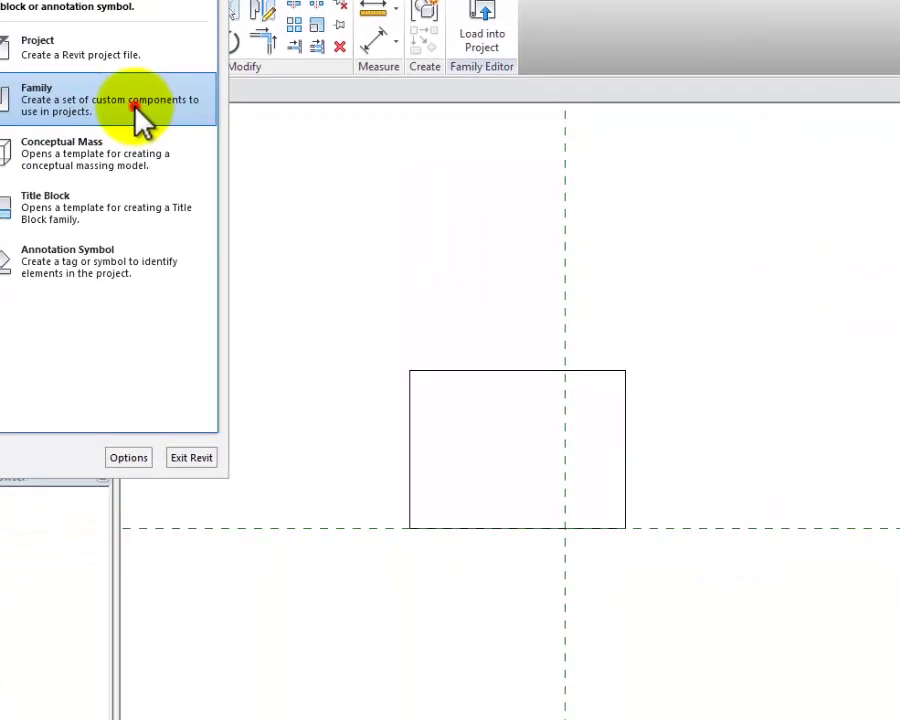
left_click(440, 250)
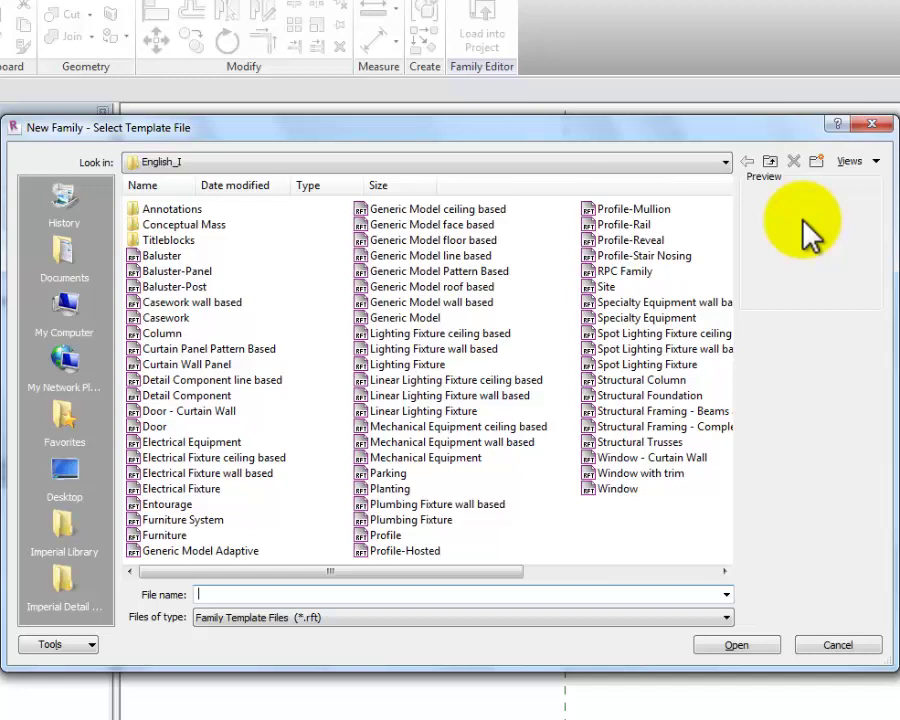
left_click(676, 243)
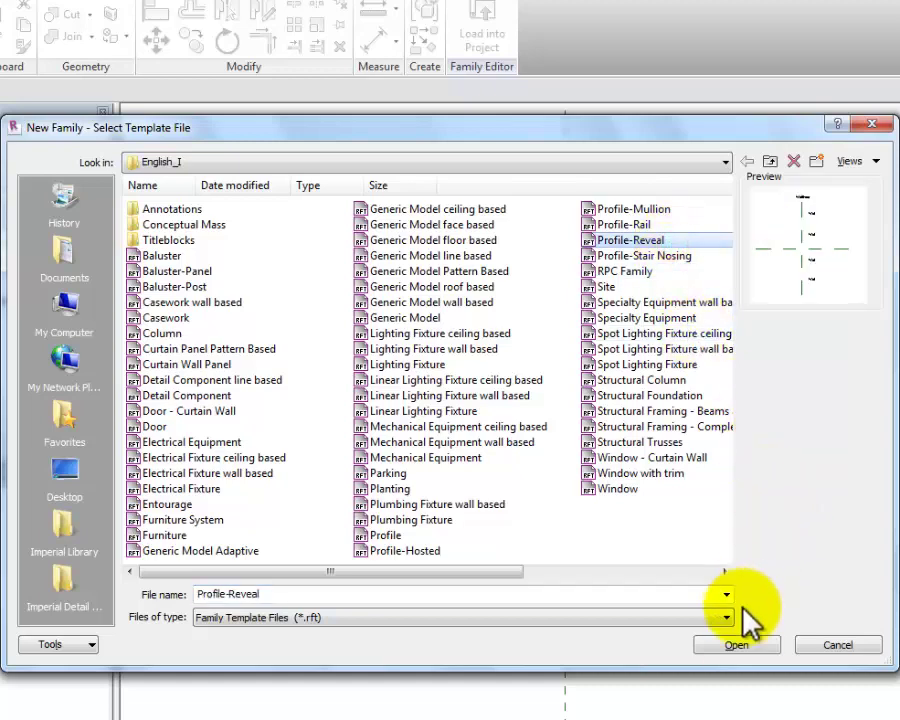
left_click(736, 645)
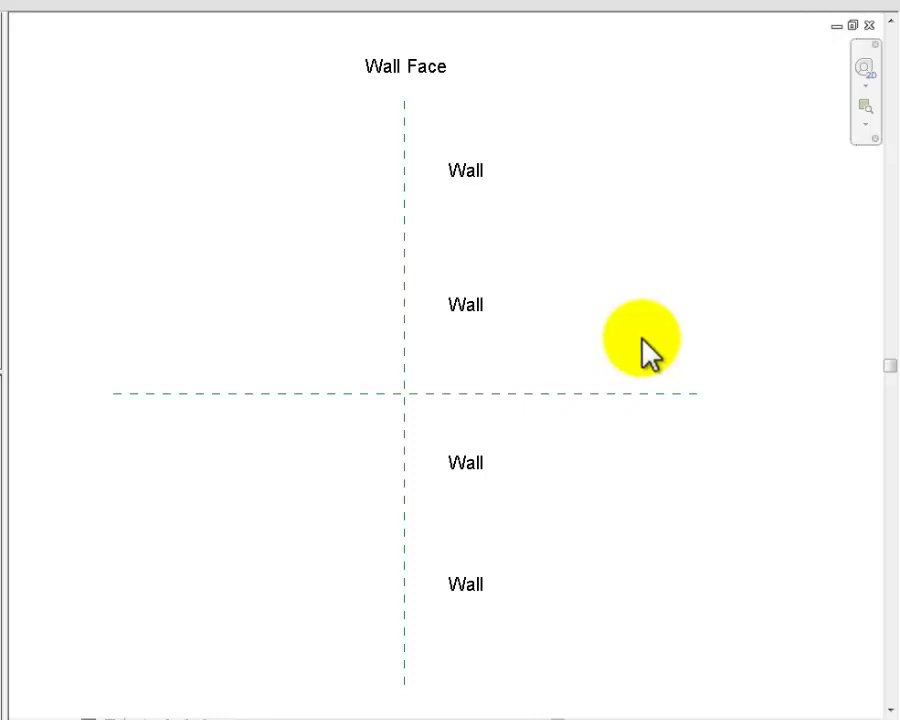
Inspect the template's horizontal centre and vertical wall face reference planes and where they intersect.
left_click(644, 393)
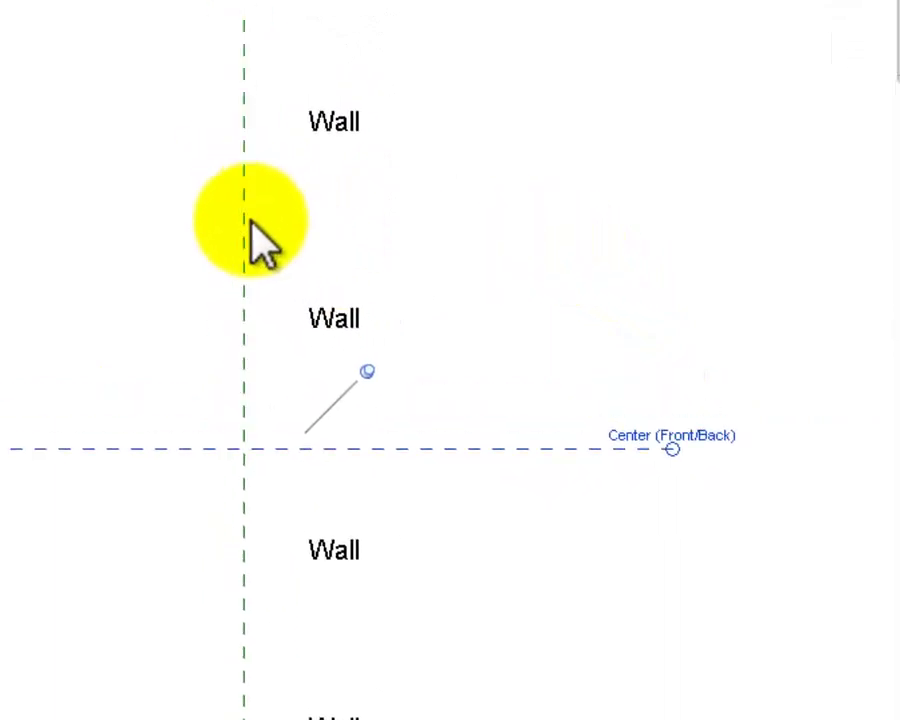
left_click(198, 158)
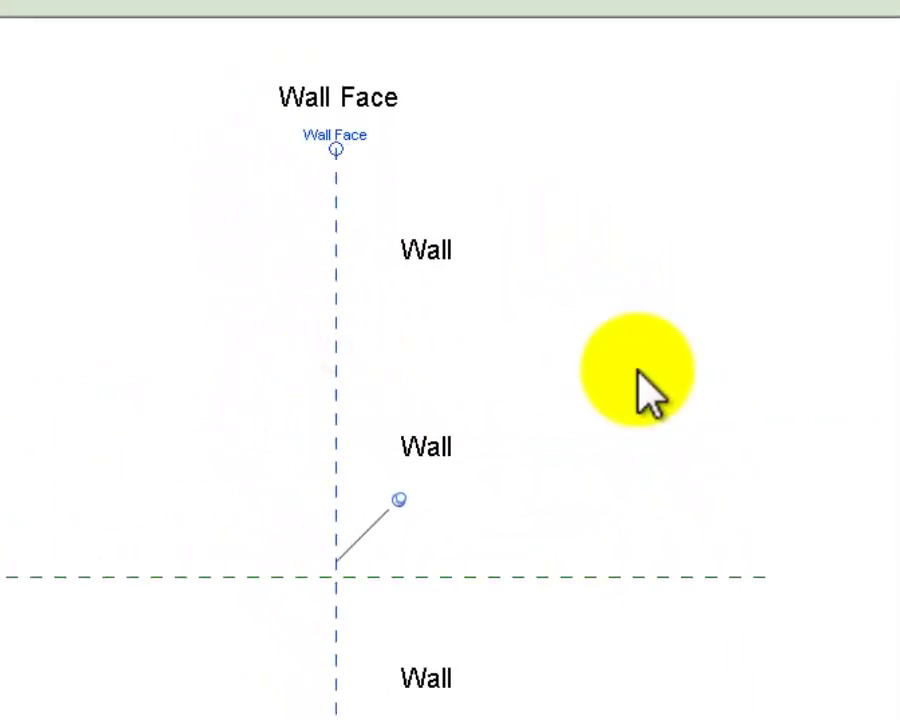
left_click(636, 370)
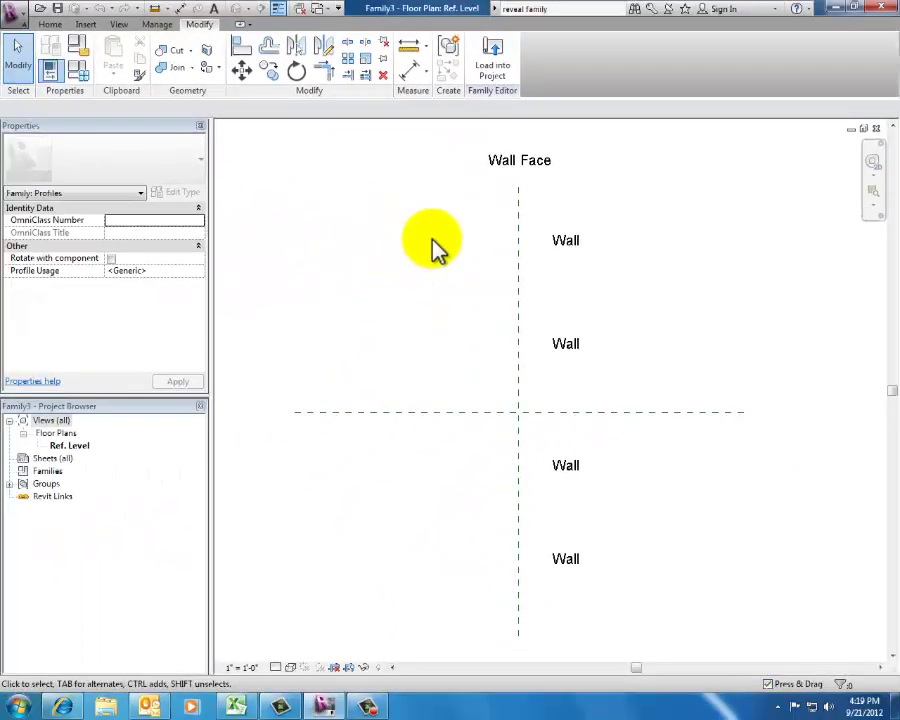
scroll(527, 430, "up", 2)
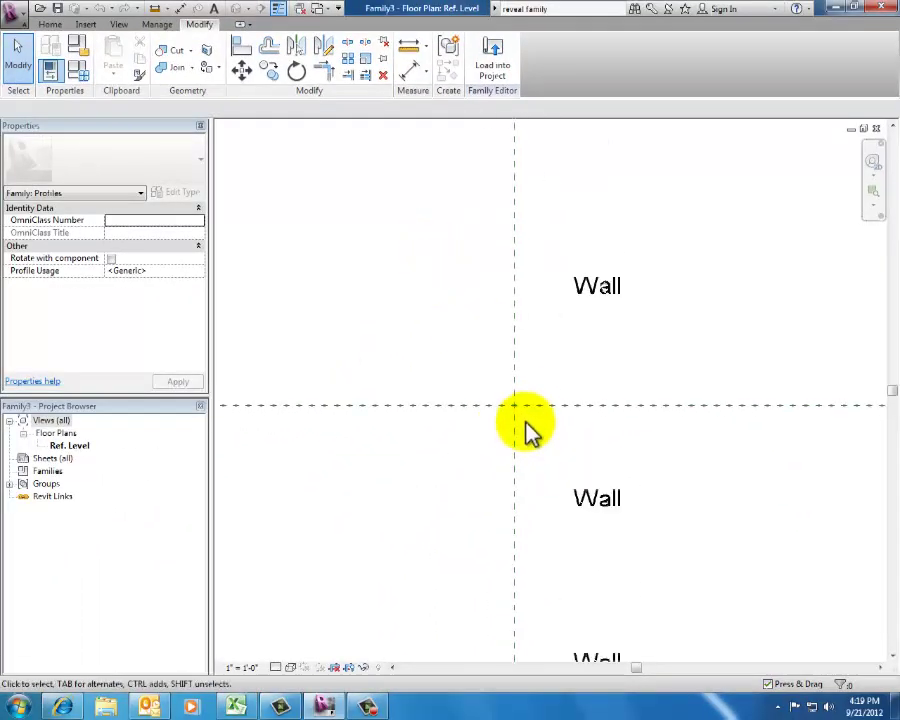
scroll(527, 430, "up", 2)
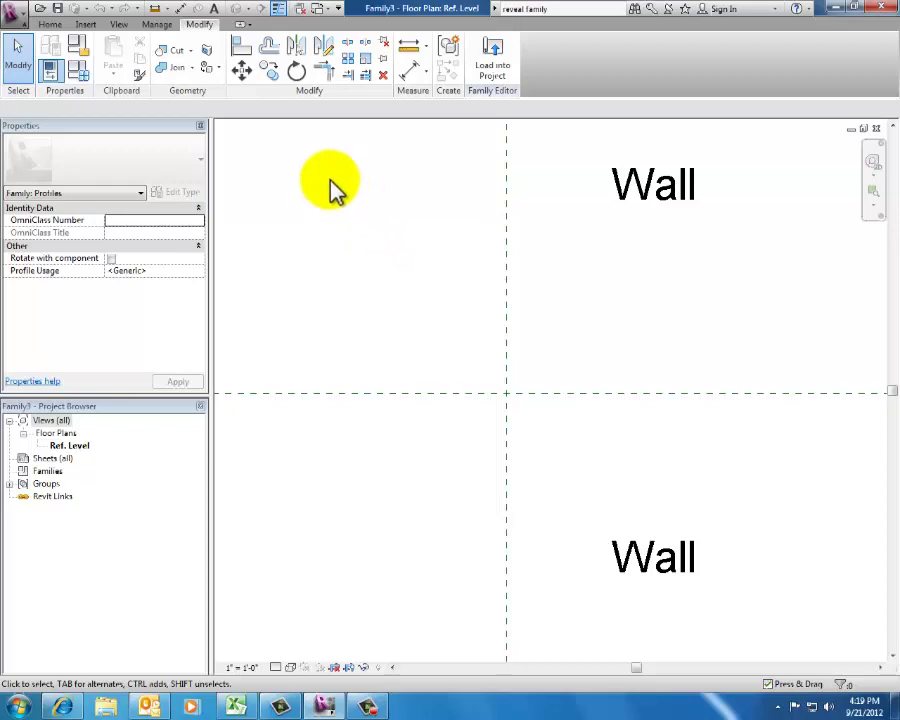
Draw a vertical reference plane inside the wall side, about 2 1/8" from the wall face and crossing the horizontal centre plane.
left_click(50, 25)
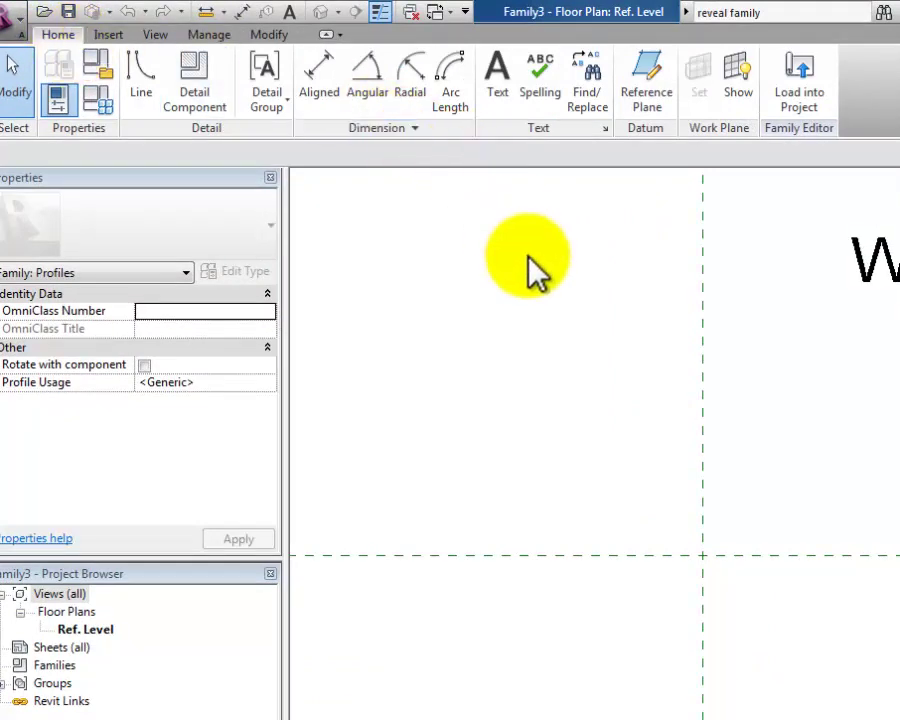
left_click(646, 88)
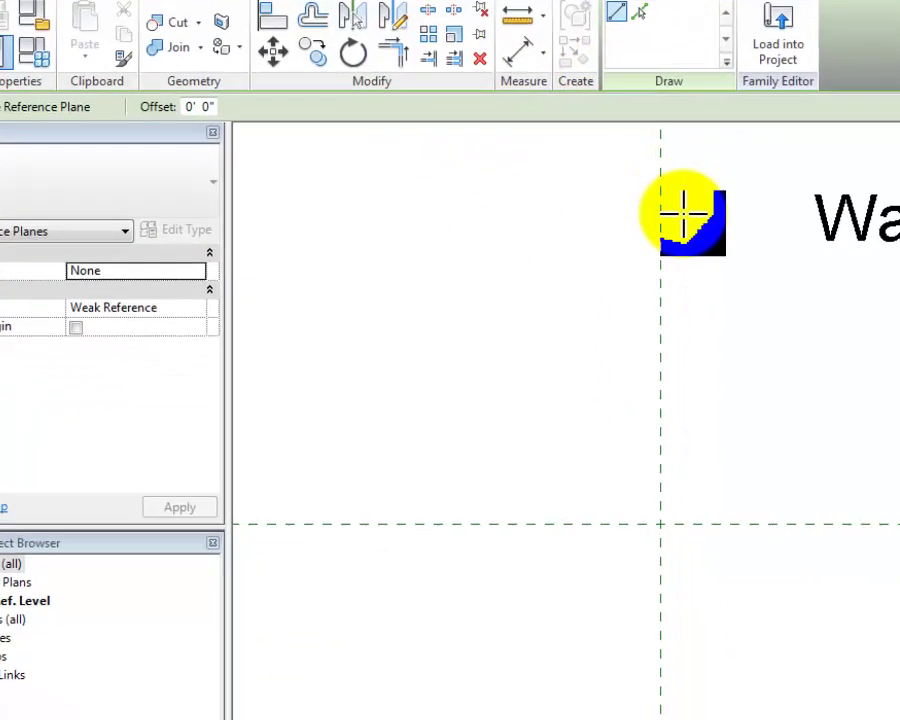
left_click(497, 148)
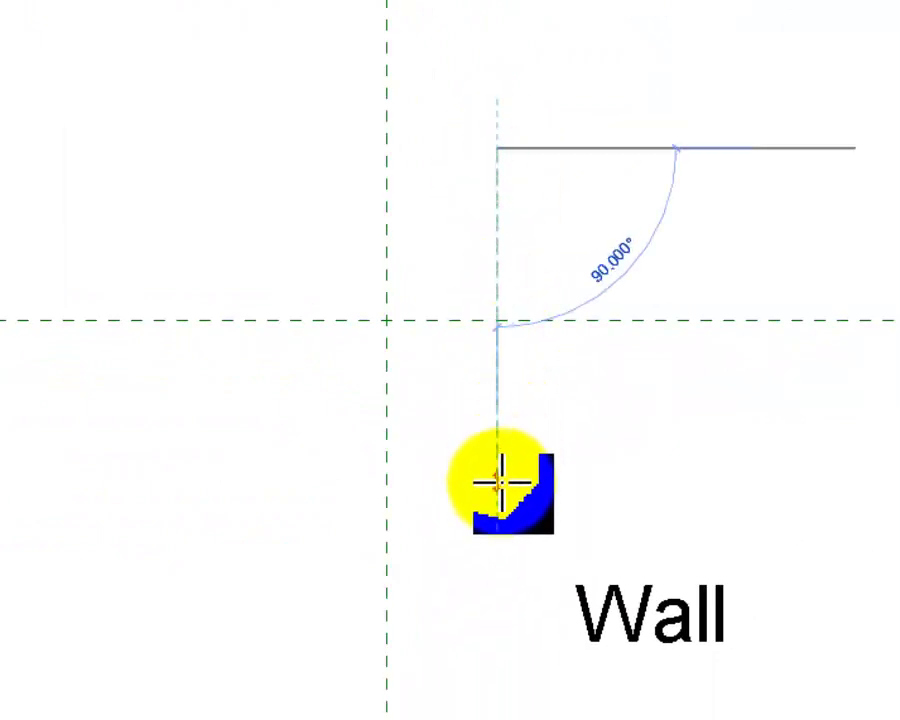
left_click(497, 481)
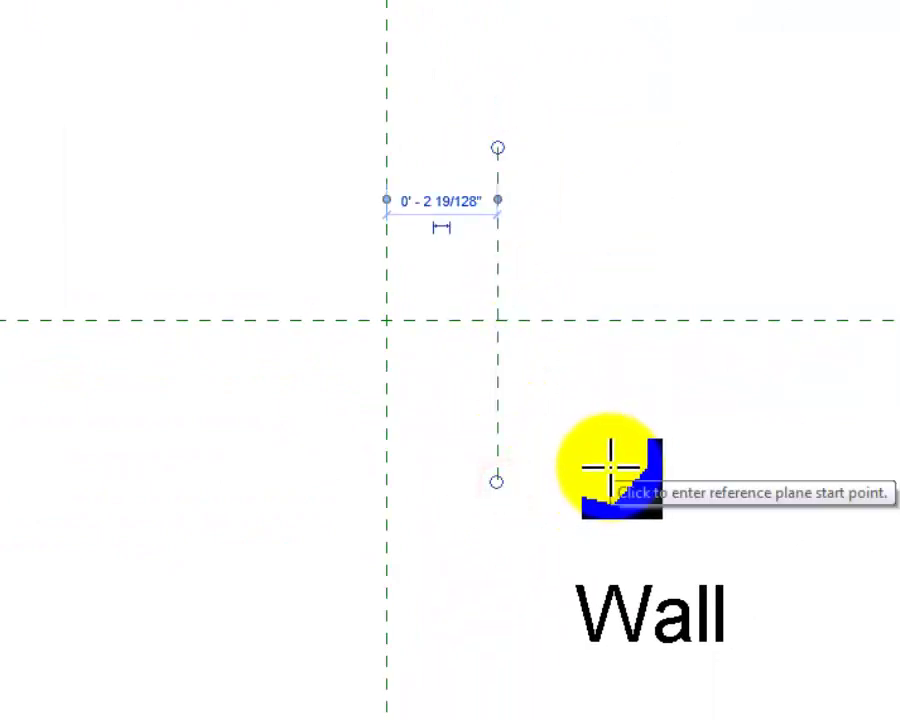
key("Escape")
key("Escape")
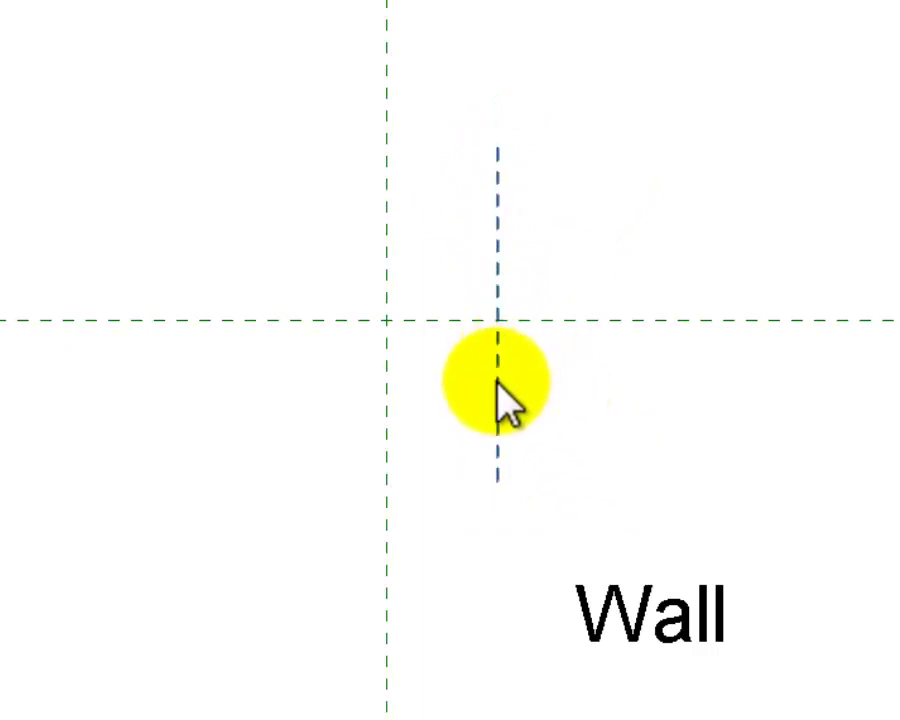
Set the new reference plane's distance from the wall face to 0' 0 3/4".
left_click(497, 382)
left_click(448, 200)
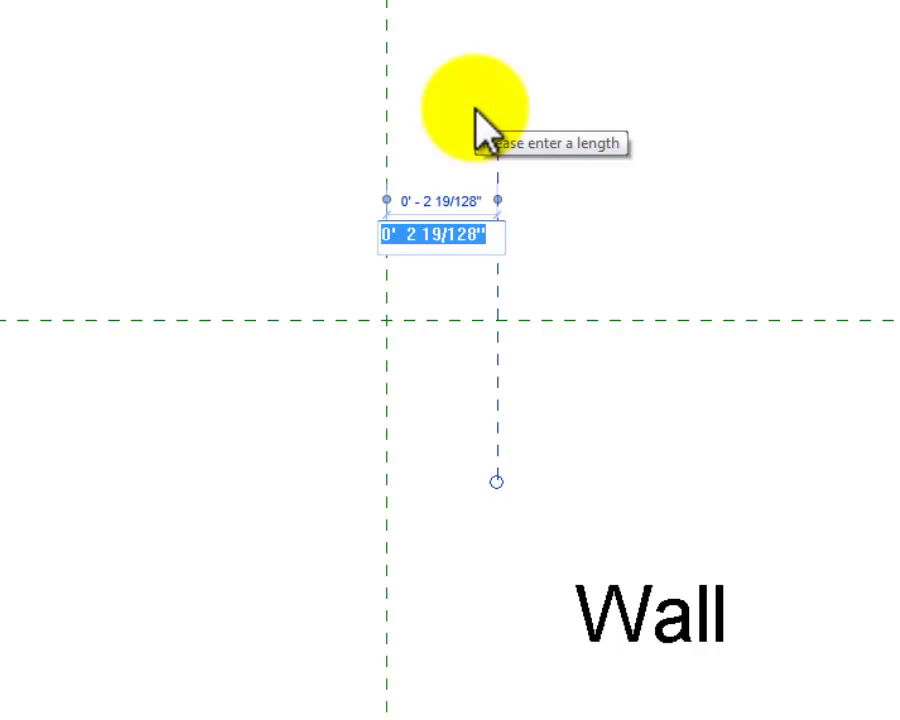
type("0 0")
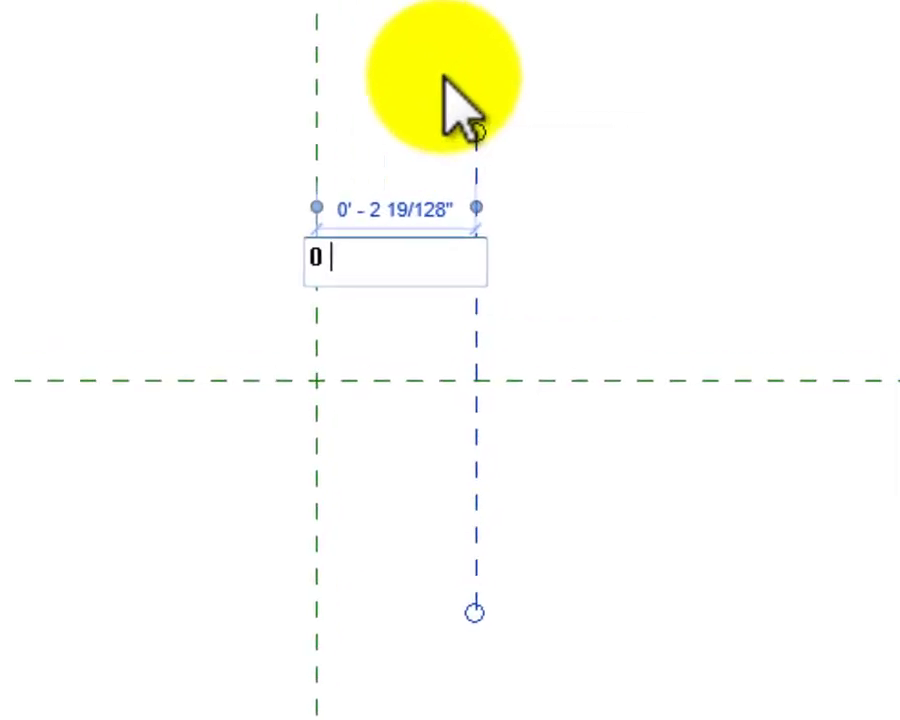
type(" 3/4")
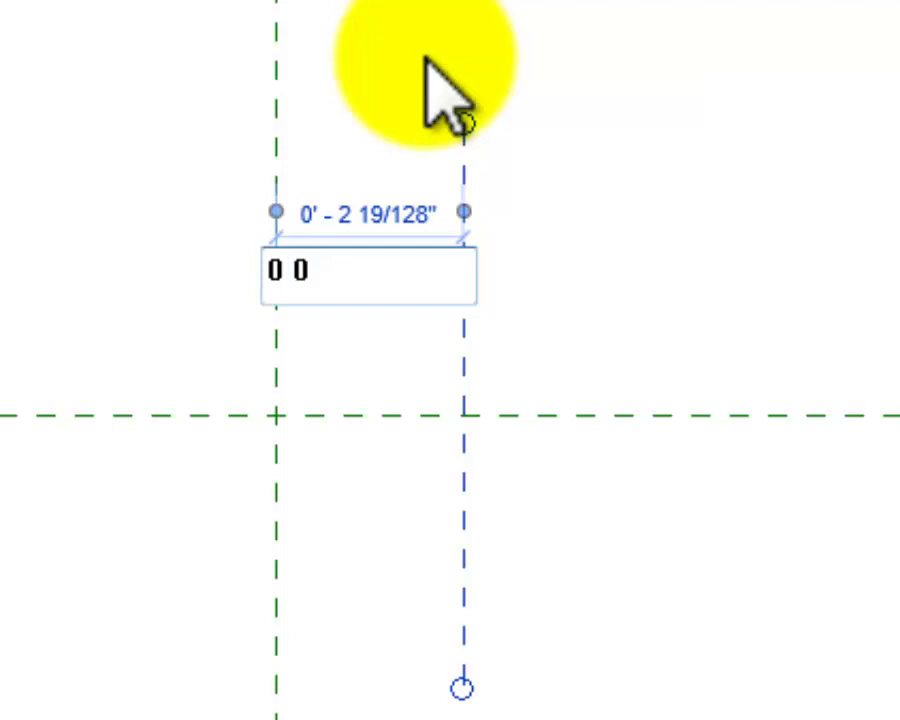
key("Return")
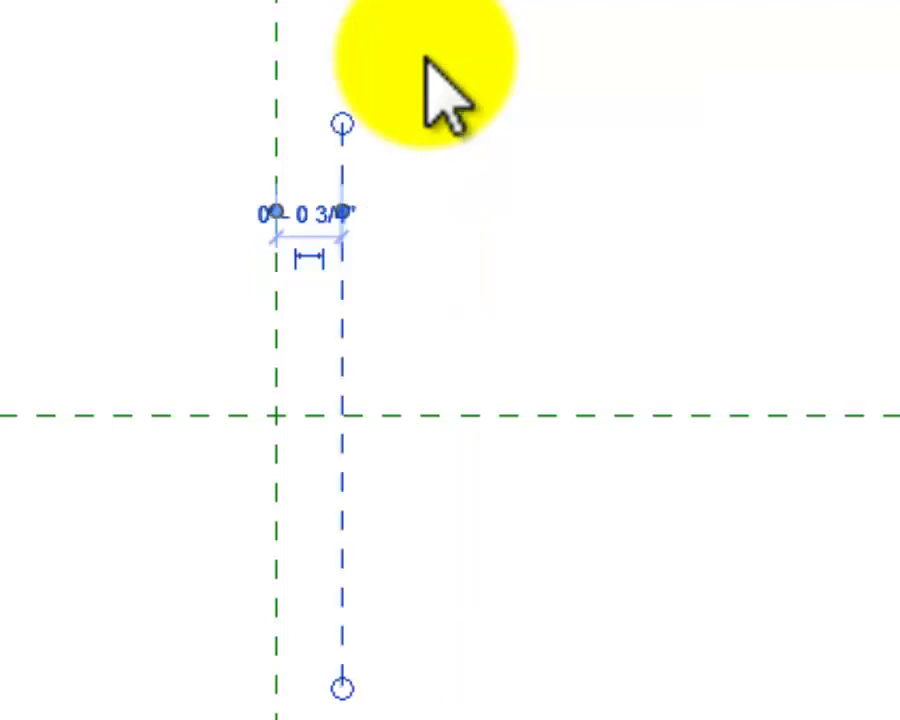
left_click(390, 287)
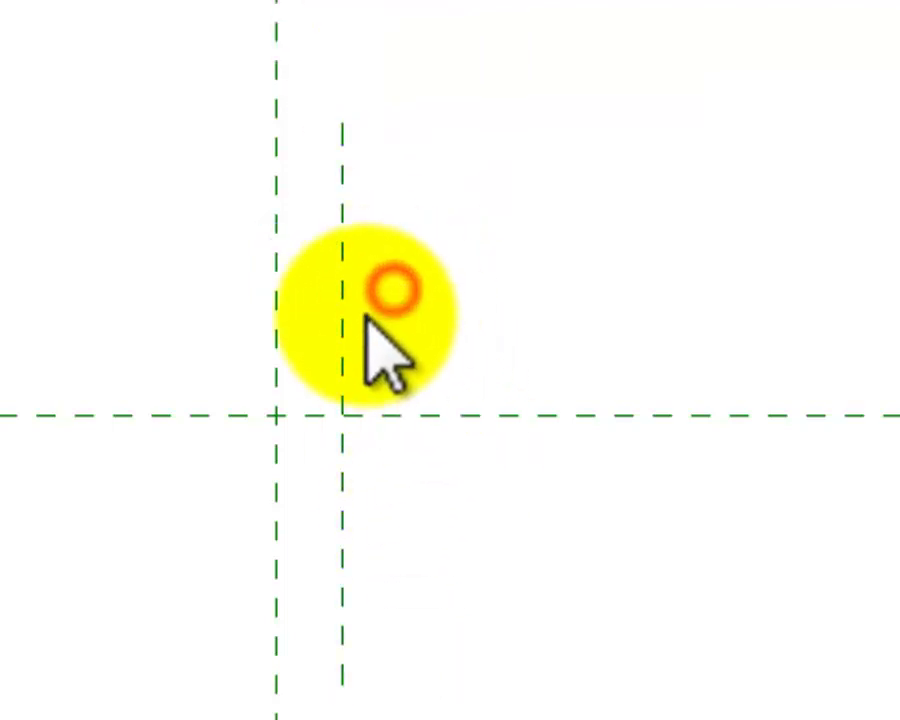
Draw a 3" profile line at 45° from the new plane's intersection with the centre plane, sloping down and outward past the wall face.
scroll(368, 326, "up", 2)
scroll(386, 575, "up", 3)
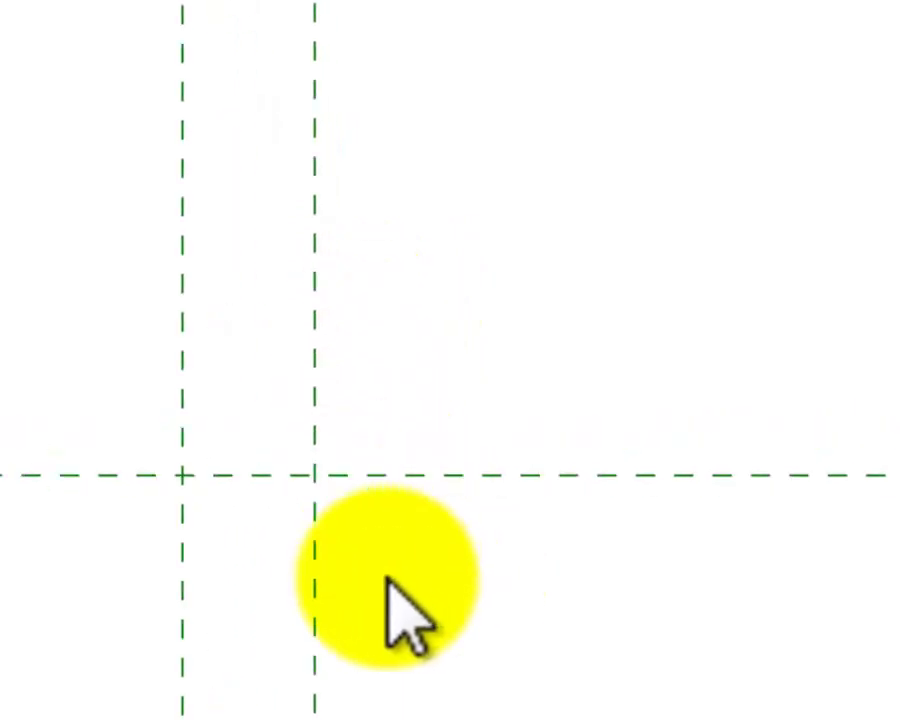
scroll(362, 577, "up", 1)
middle_click_drag(362, 577, 609, 693)
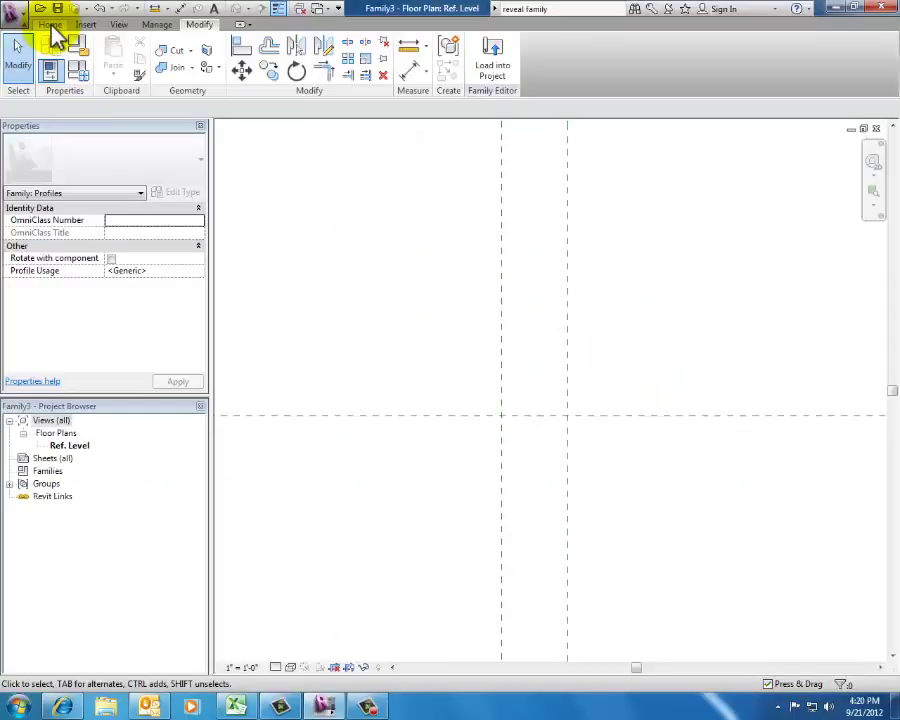
left_click(51, 25)
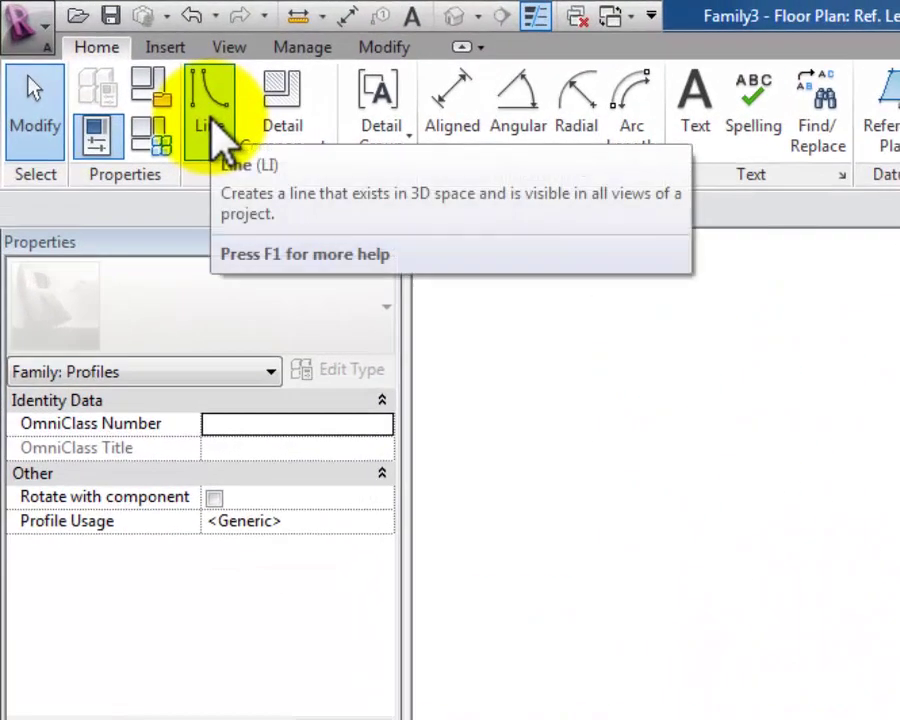
left_click(212, 125)
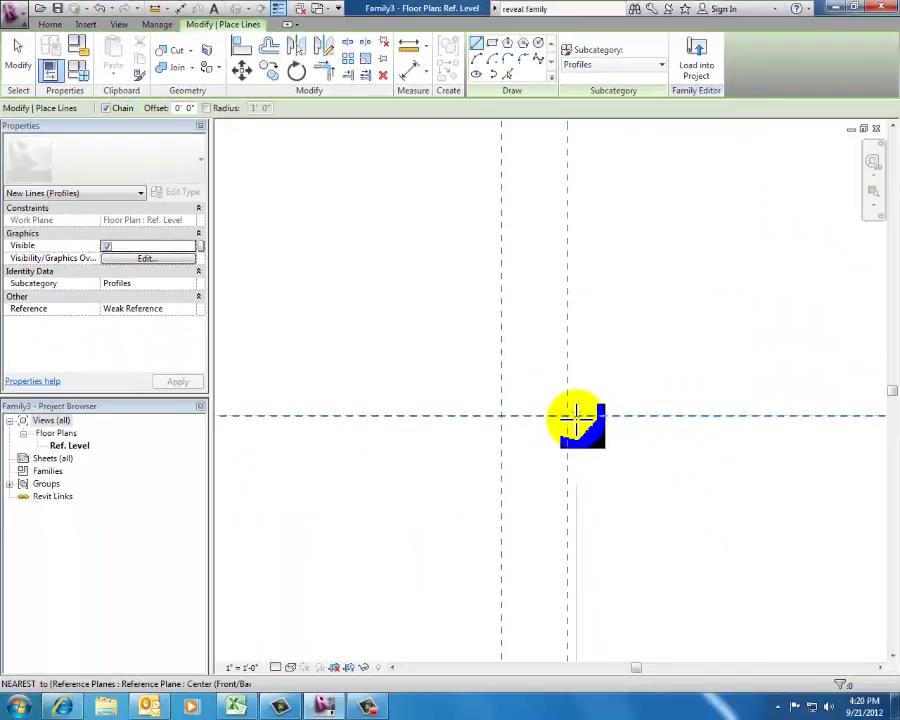
left_click(567, 415)
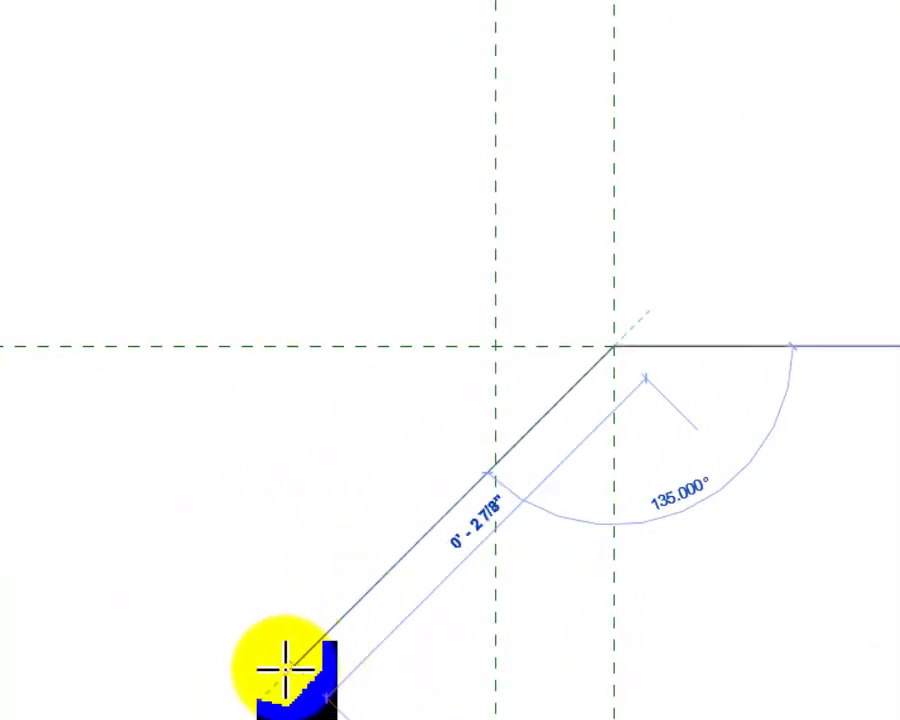
left_click(279, 677)
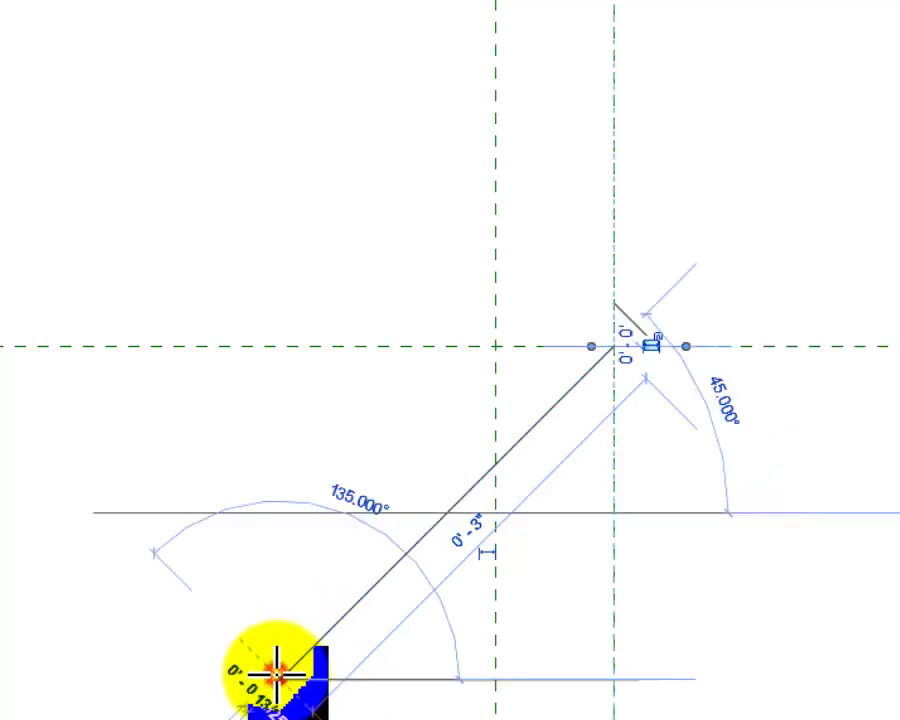
key("Escape")
key("Escape")
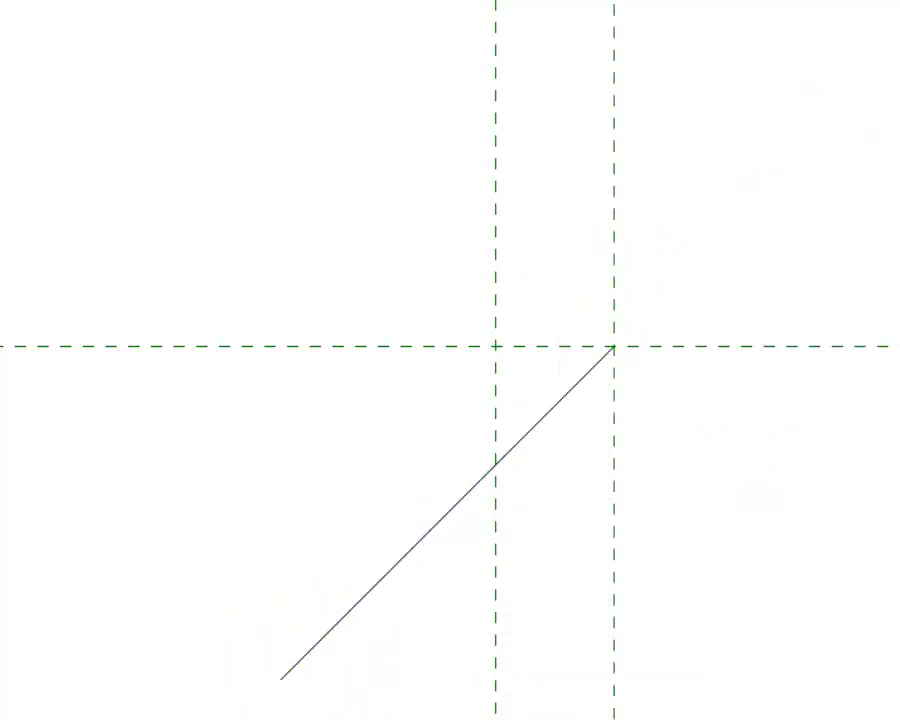
Draw the matching upper diagonal from the groove's apex, level with the lower one's end, and extend it with a horizontal line away from the wall.
left_click(613, 346)
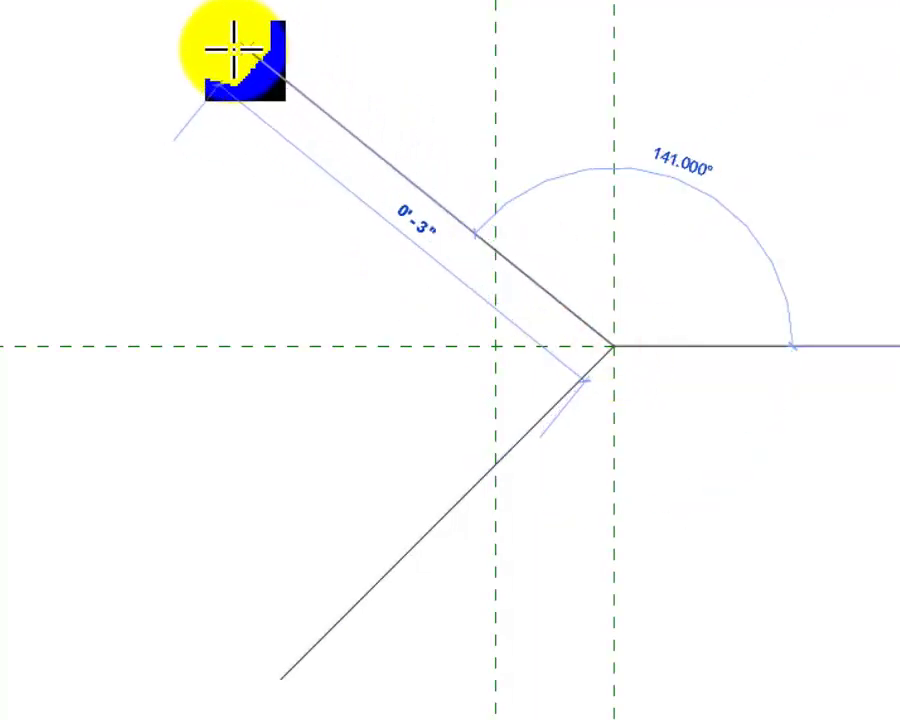
left_click(281, 14)
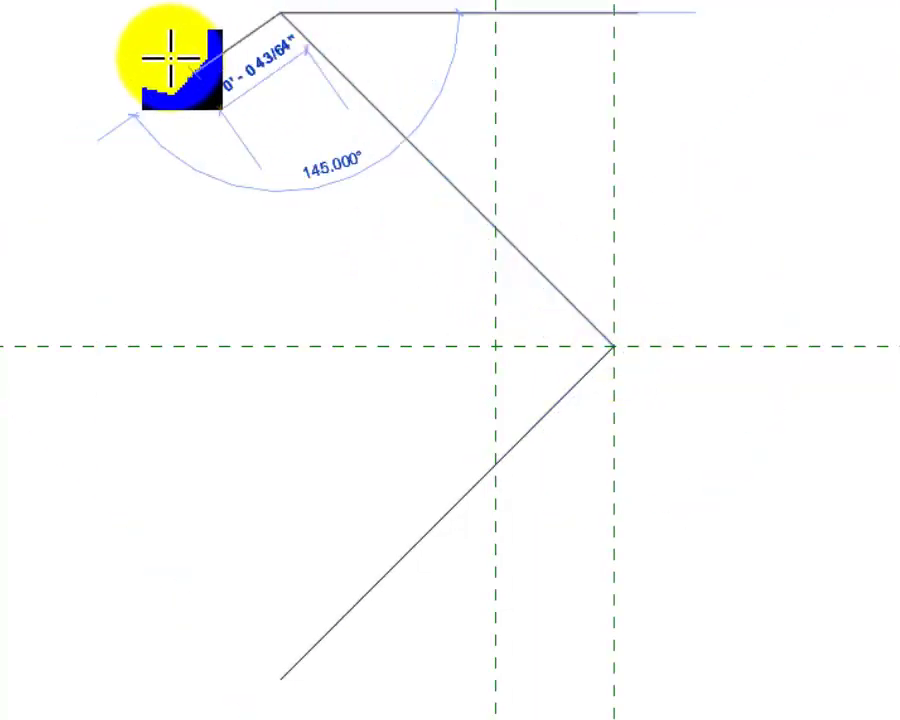
scroll(136, 36, "down", 2)
mouse_move(176, 80)
middle_mouse_down()
mouse_move(406, 24)
mouse_move(305, 25)
mouse_move(297, 126)
middle_mouse_up()
left_click(297, 126)
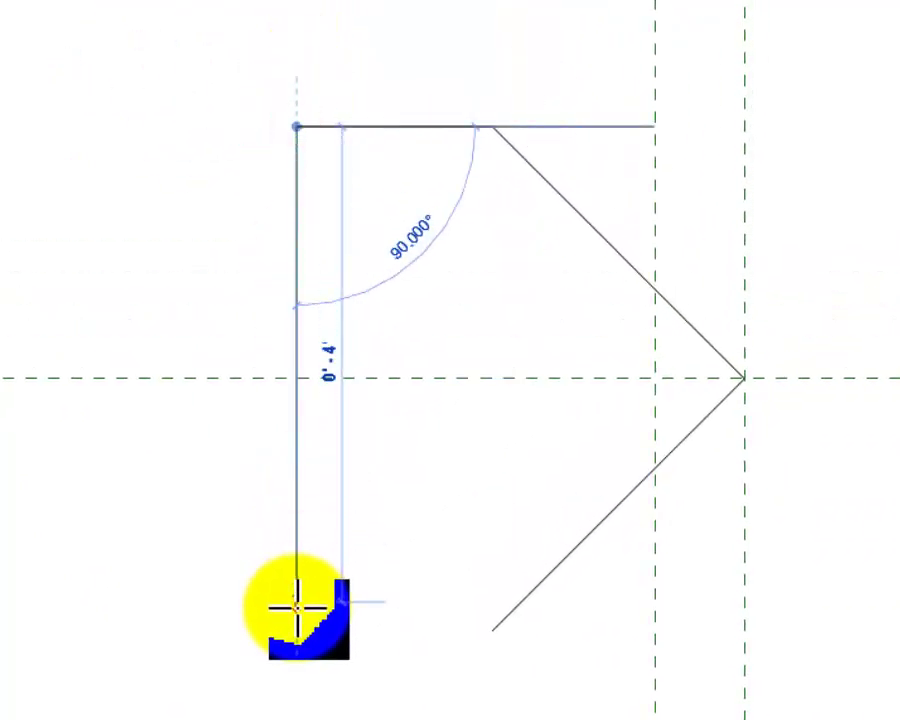
key("Escape")
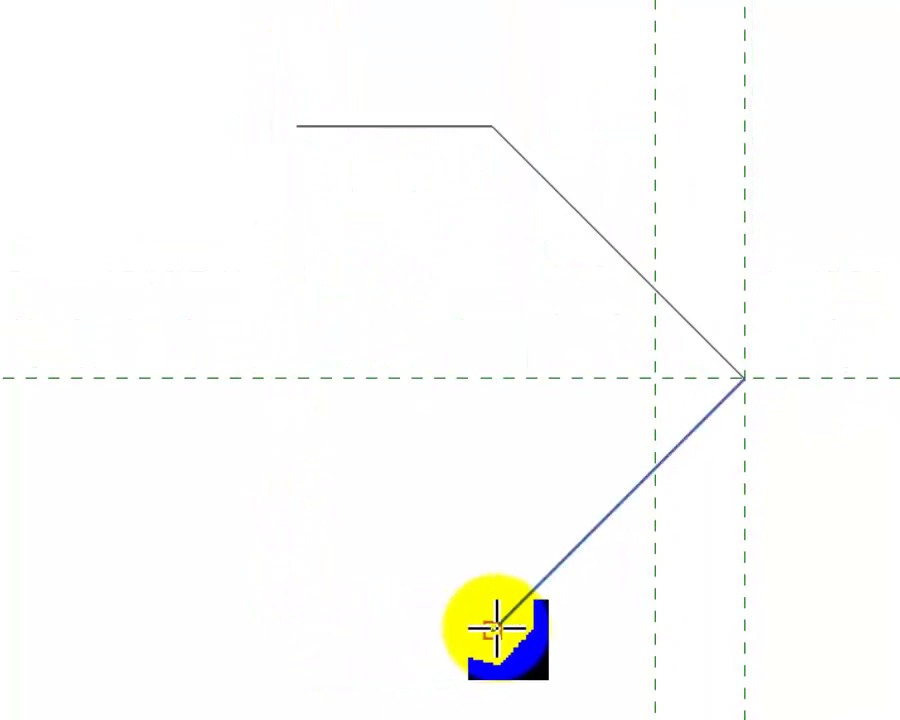
Close the profile with a lower horizontal line aligned to the upper one's end and a vertical edge about 4 1/4" long.
left_click(497, 628)
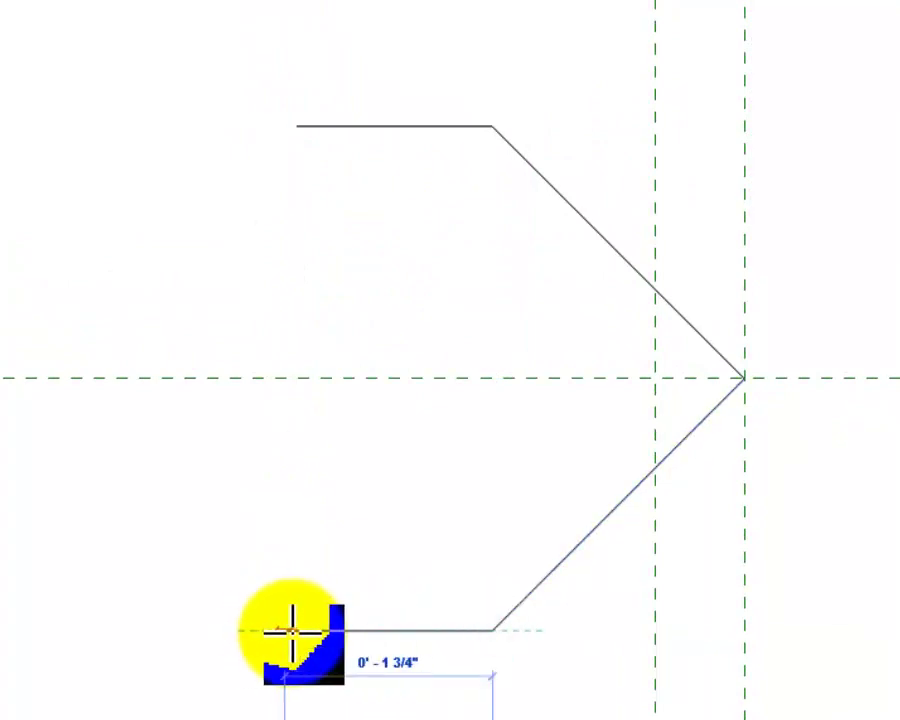
left_click(295, 630)
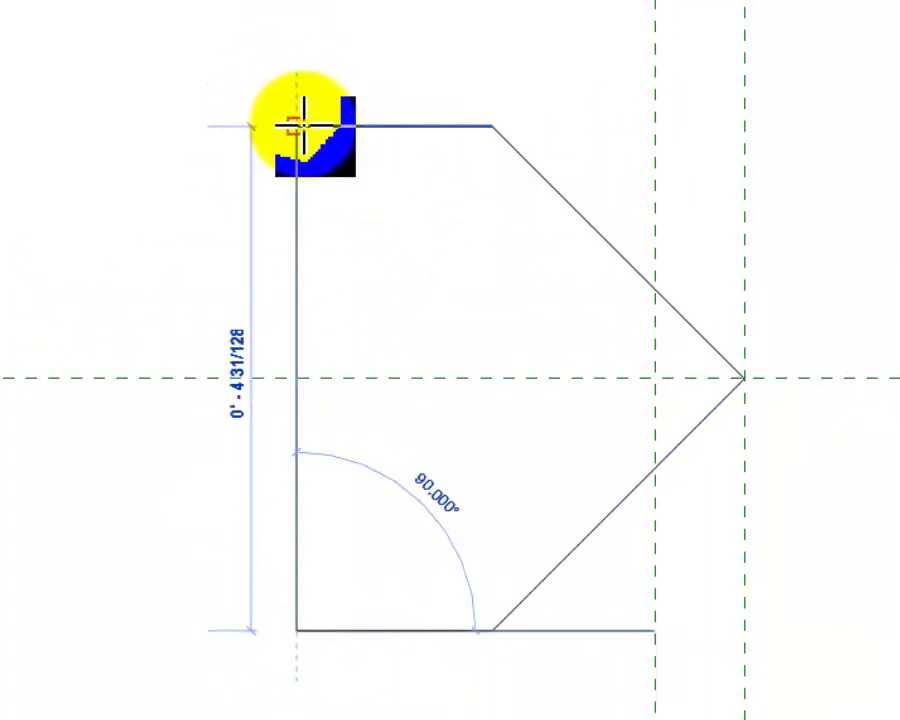
left_click(298, 126)
key("Escape")
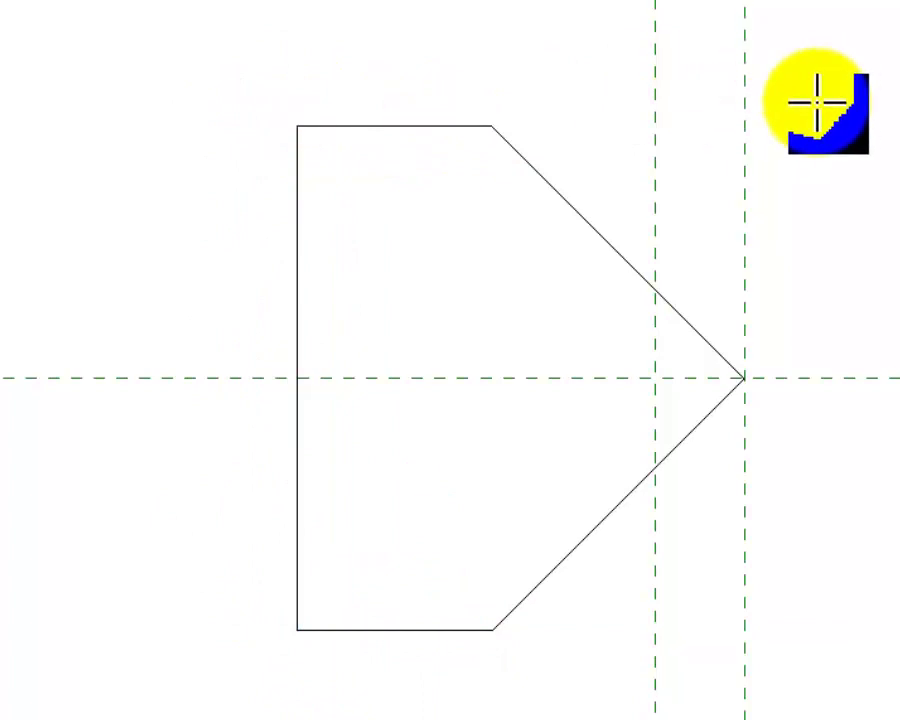
scroll(854, 121, "down", 2)
middle_click_drag(835, 216, 649, 421)
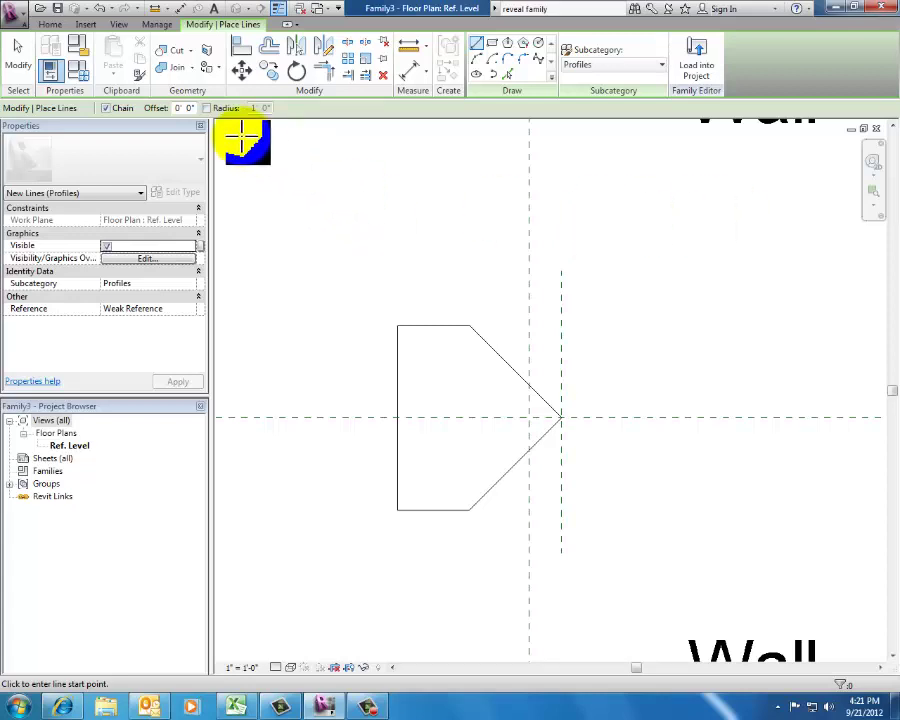
Create a new family type named "V groove".
left_click(74, 70)
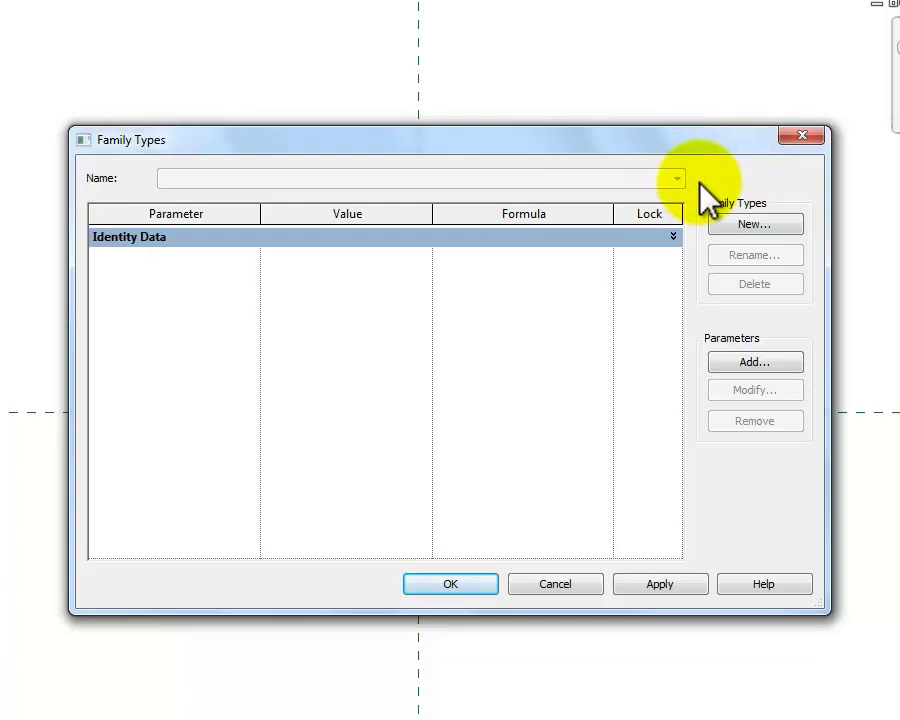
left_click(776, 224)
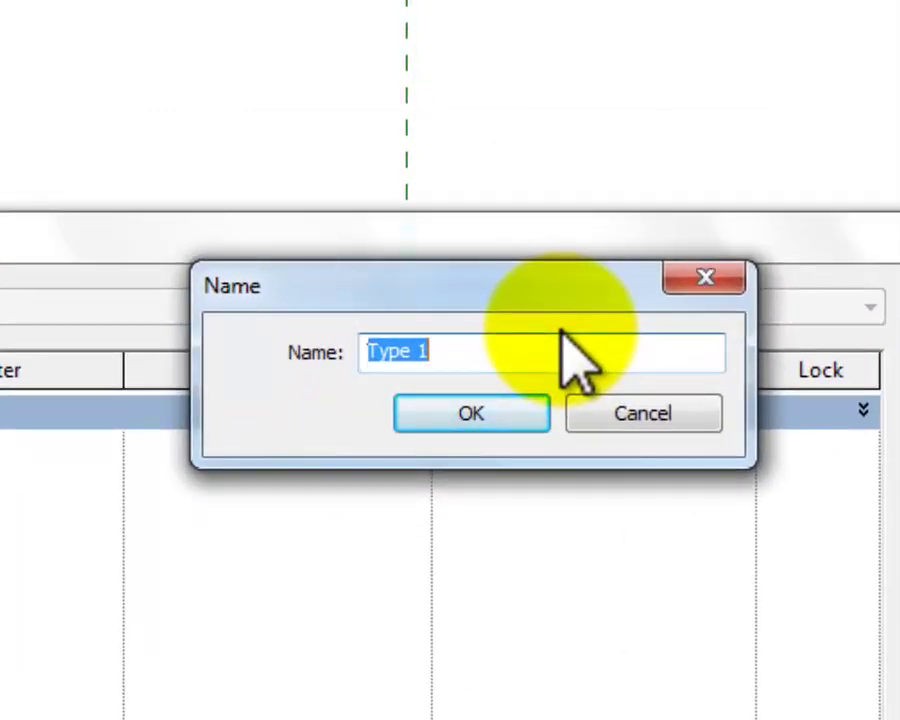
type("V gr")
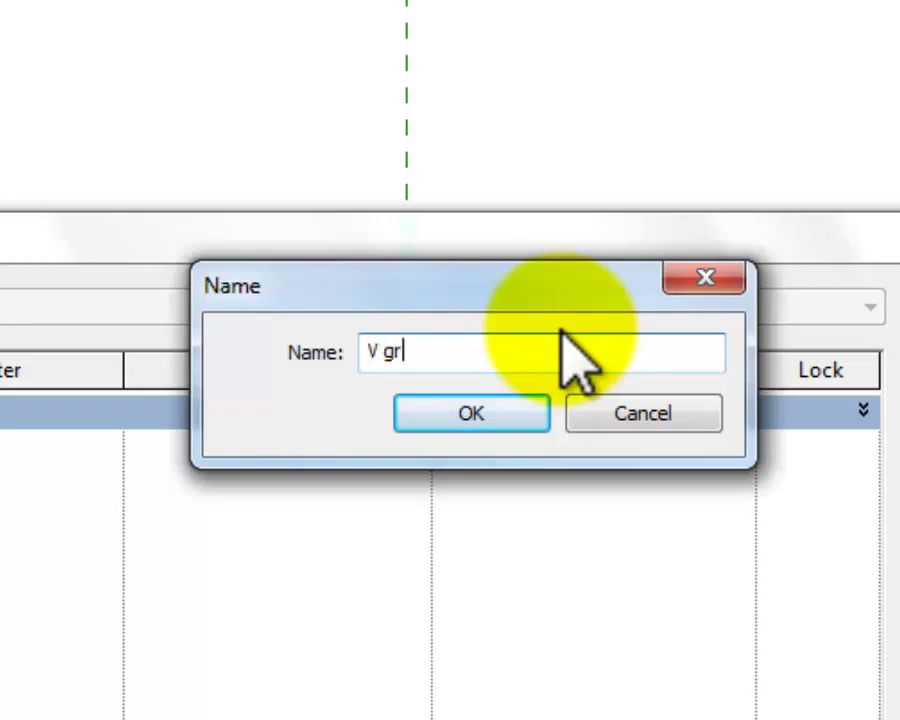
type("oove")
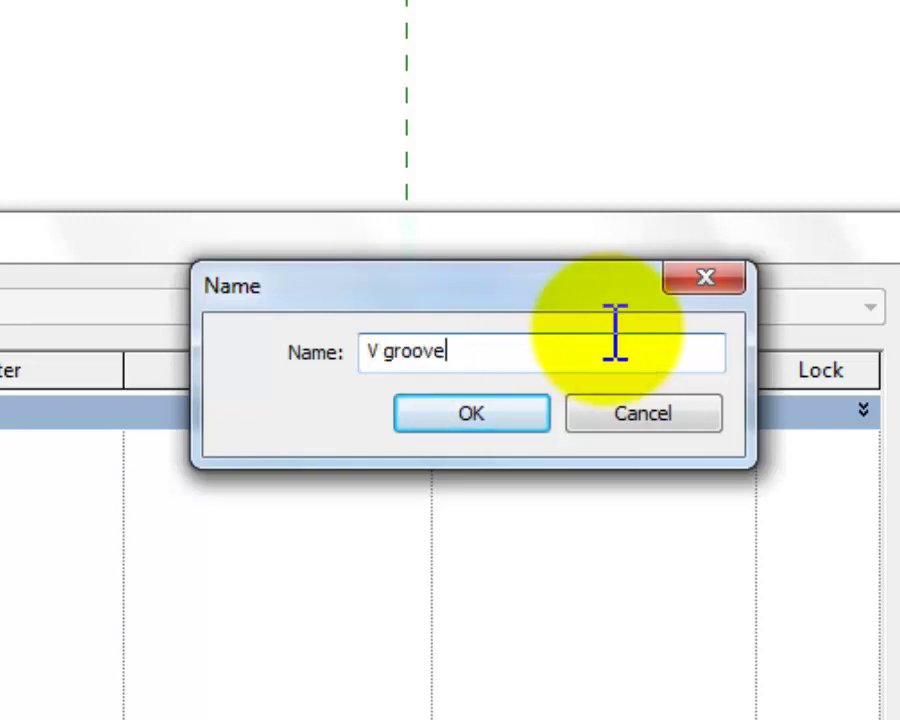
left_click(476, 408)
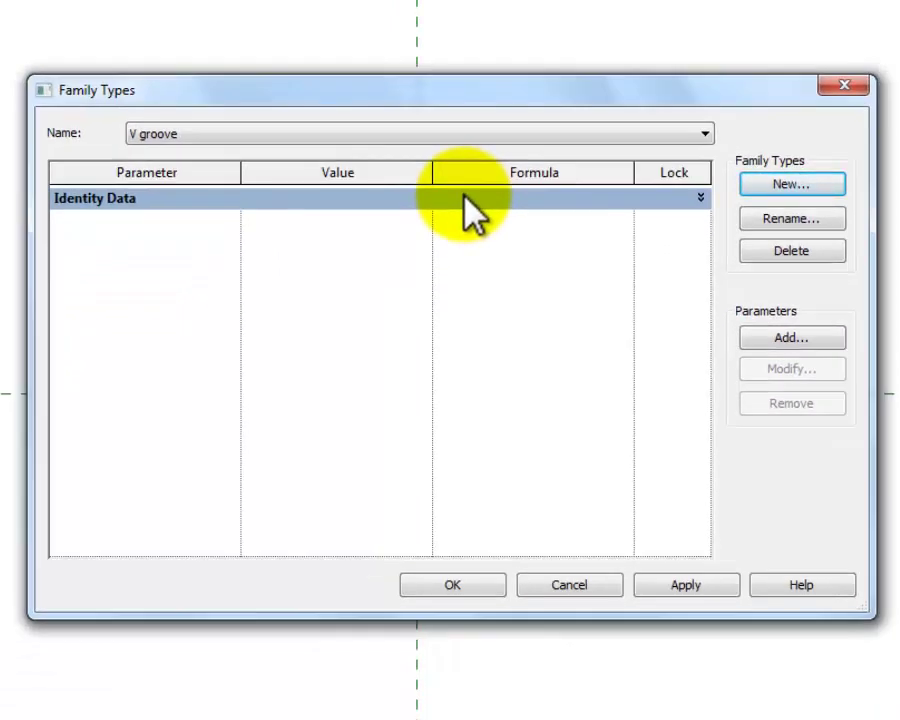
Review the property options and parameter types offered for a new family parameter, and cancel without adding one.
left_click(797, 338)
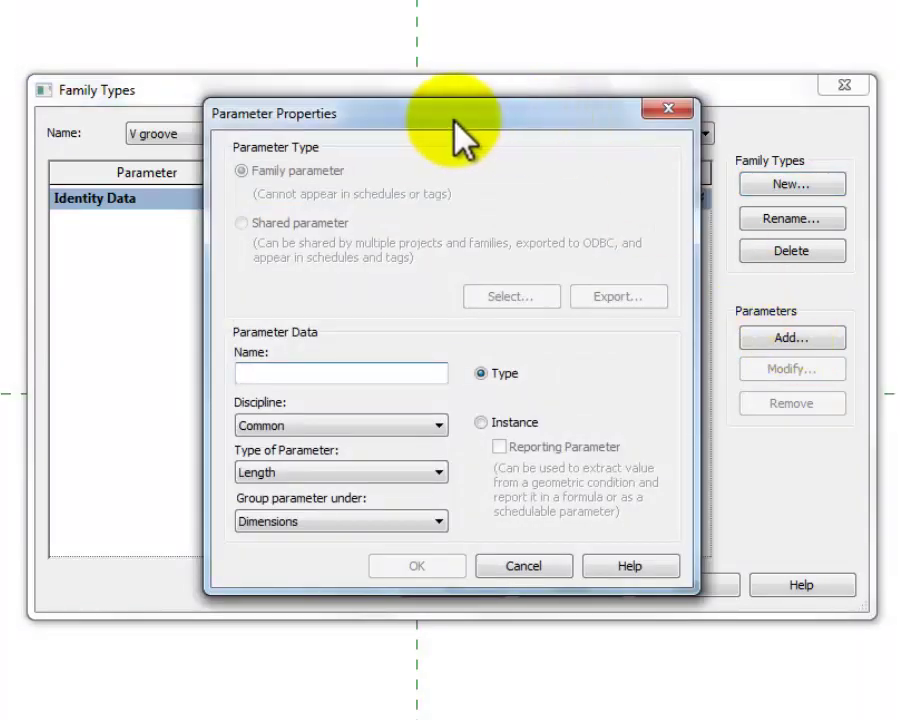
left_click_drag(453, 118, 446, 66)
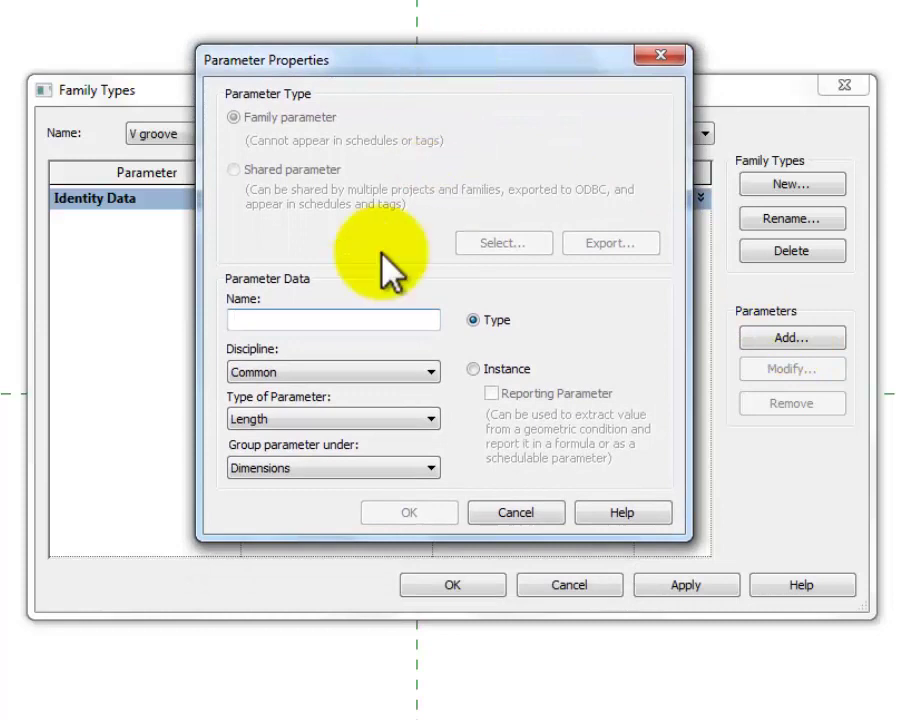
left_click(430, 419)
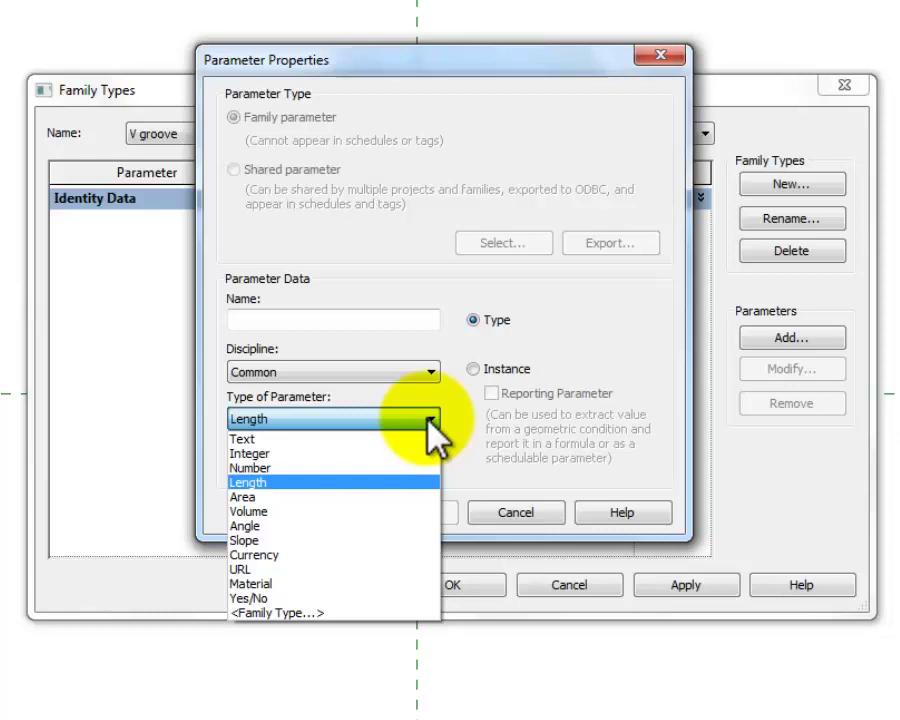
left_click(627, 295)
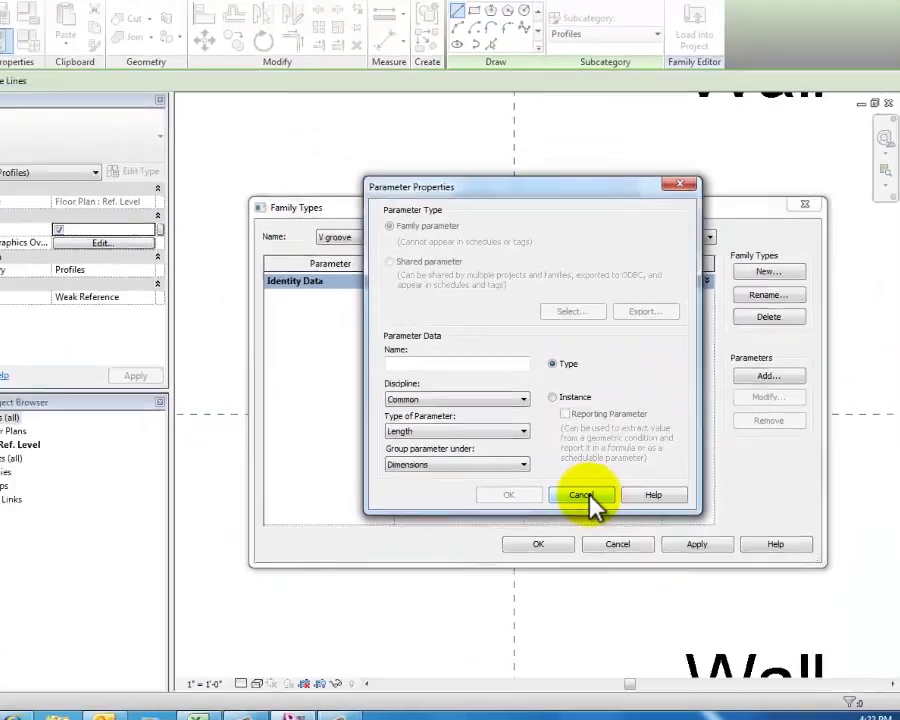
left_click(529, 515)
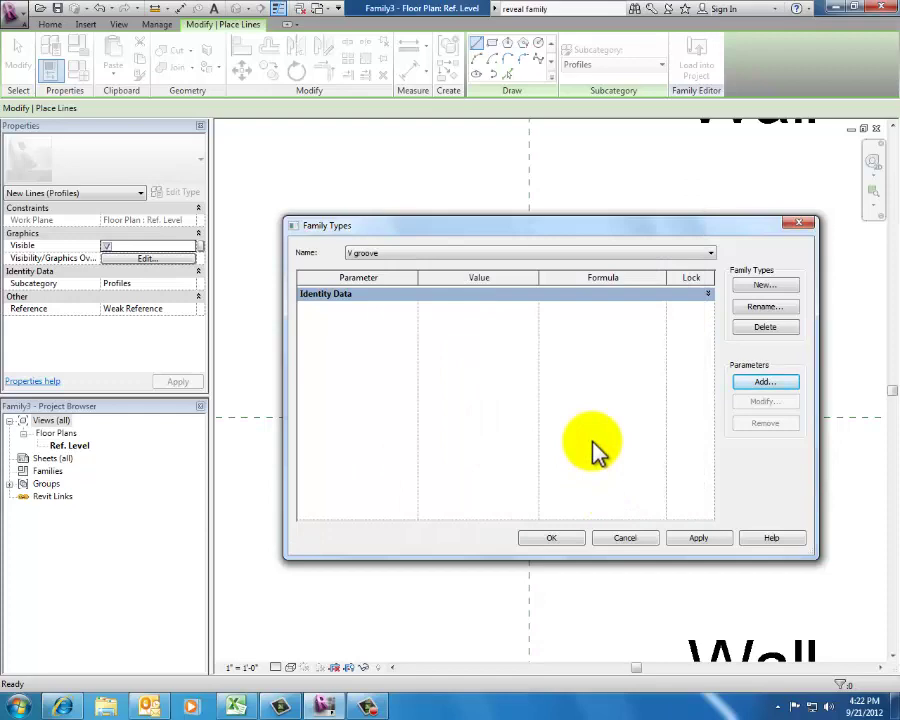
Accept the V groove family type and load the profile family into Project2.
left_click(555, 540)
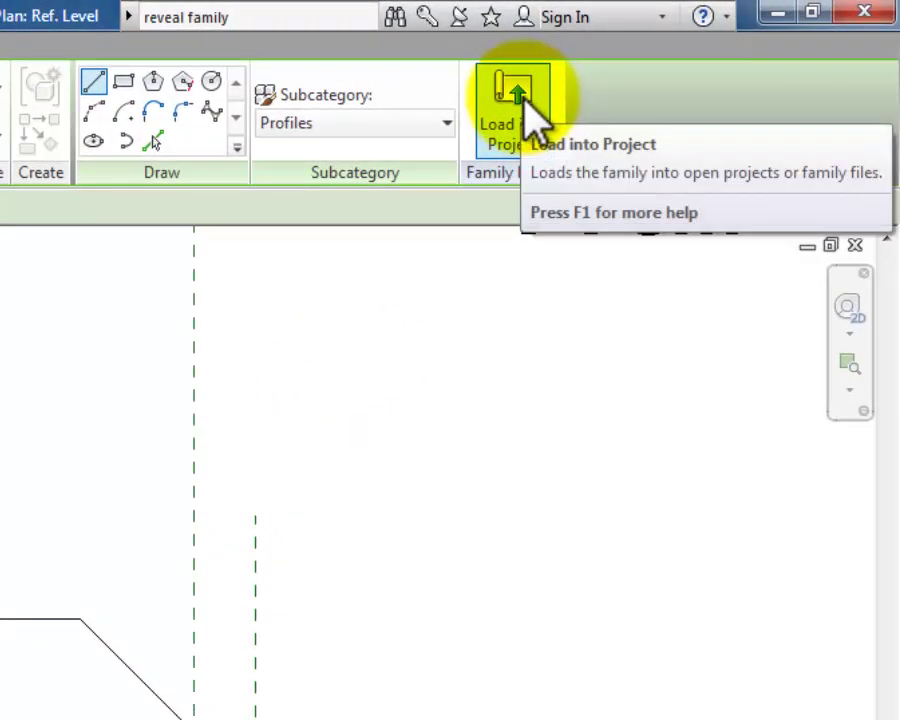
left_click(518, 100)
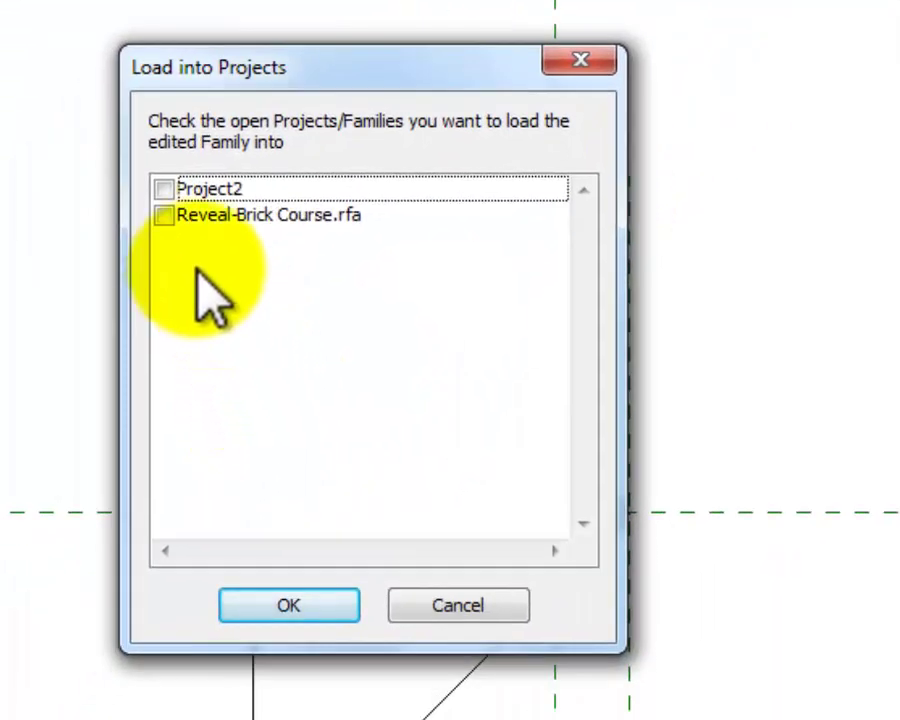
left_click(166, 189)
left_click(280, 610)
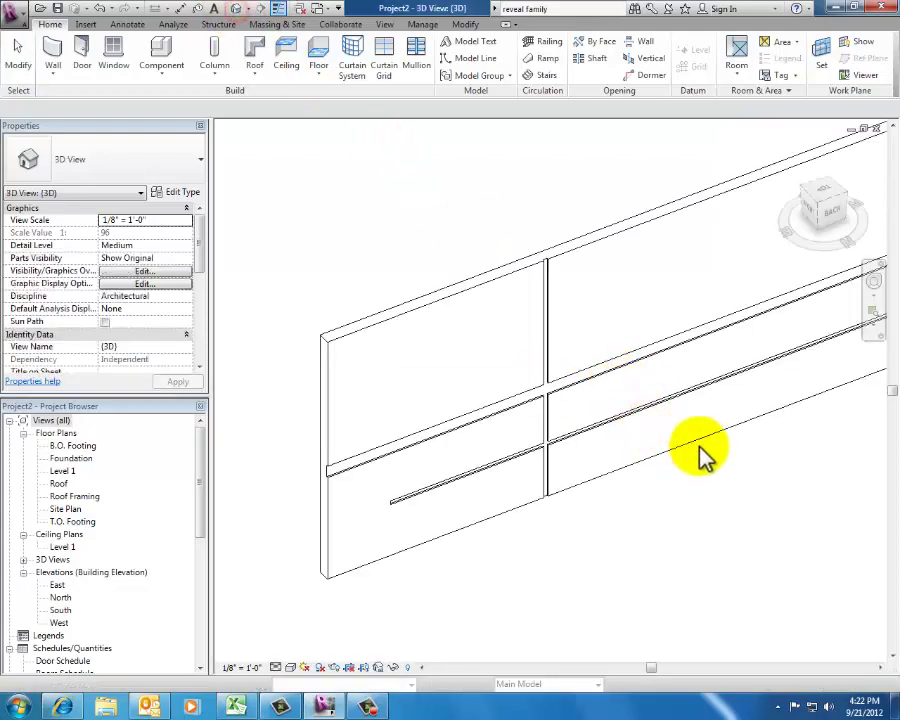
Start a wall reveal and set its type's profile to Family3 : V groove.
middle_click_drag(703, 454, 627, 500)
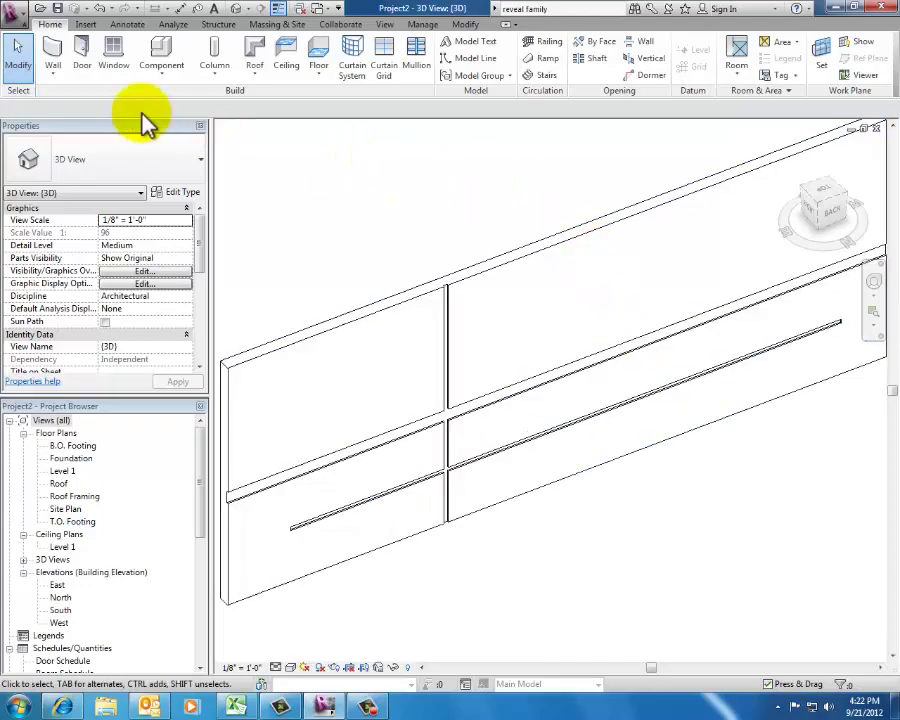
left_click(54, 76)
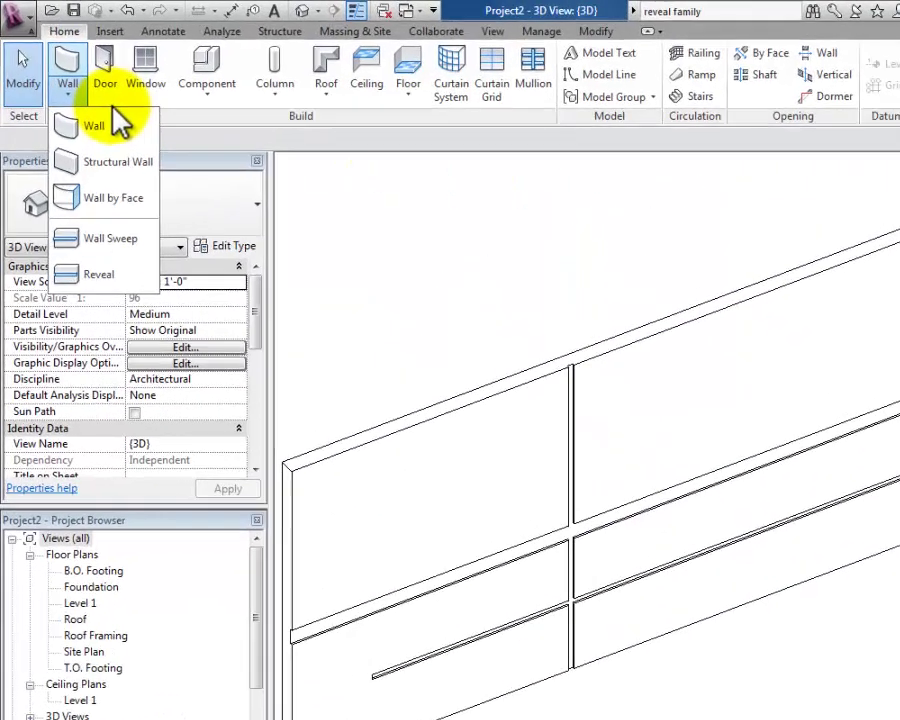
left_click(110, 277)
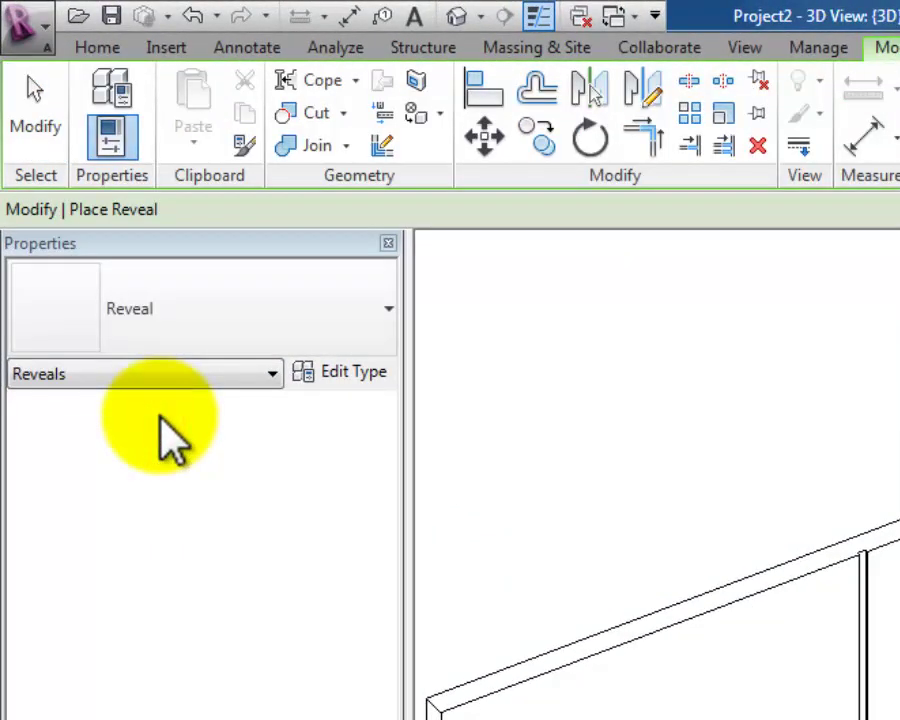
left_click(326, 371)
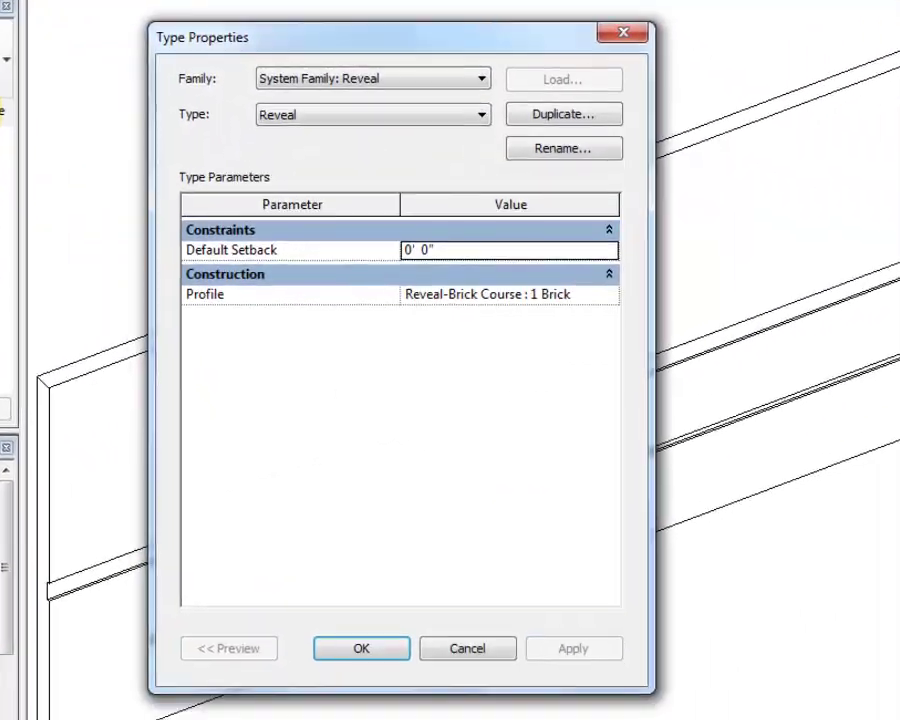
left_click(608, 296)
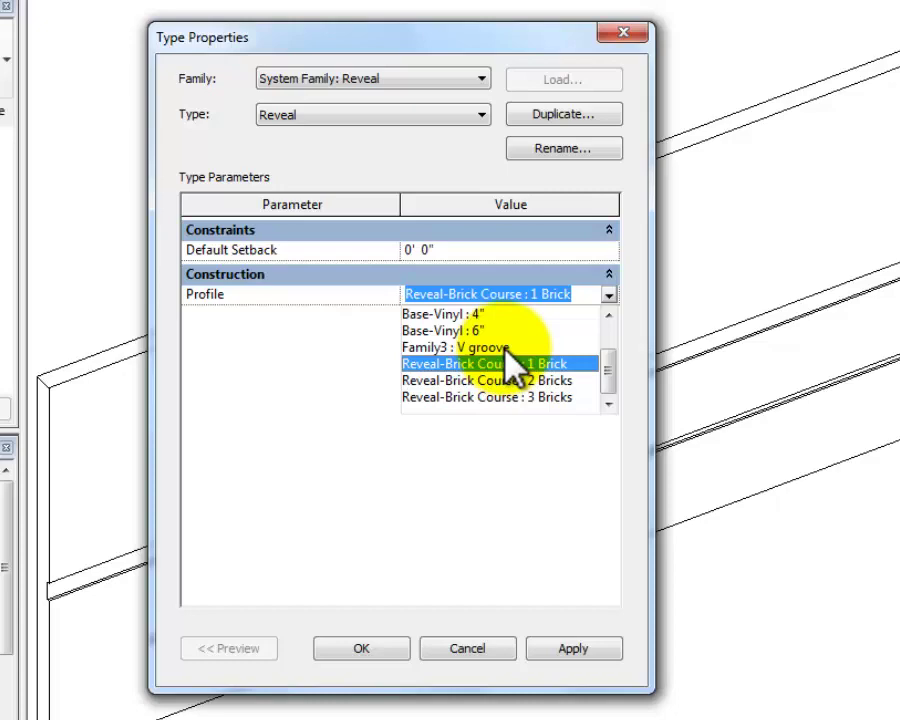
left_click(506, 348)
left_click(378, 646)
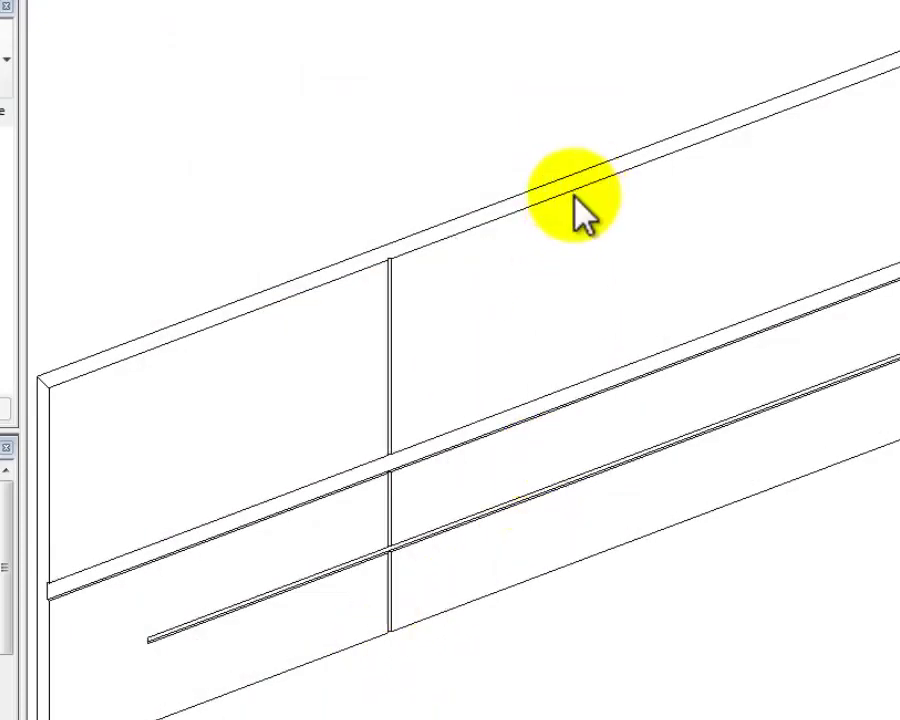
Place a vertical V-groove reveal on the wall, a short distance right of the existing vertical reveal, and inspect its top end.
left_click(545, 200)
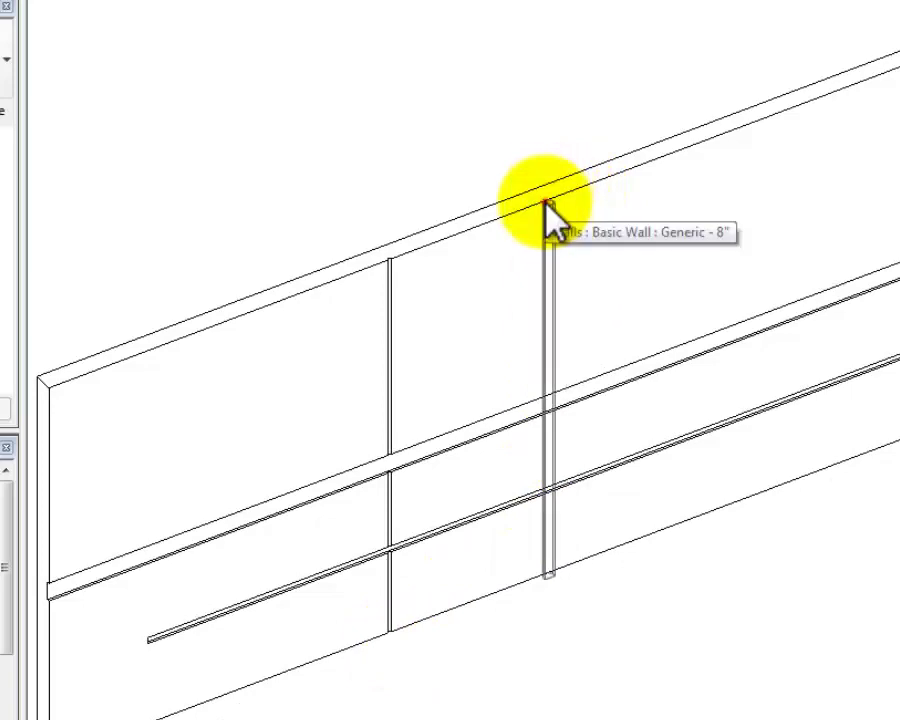
scroll(536, 165, "up", 3)
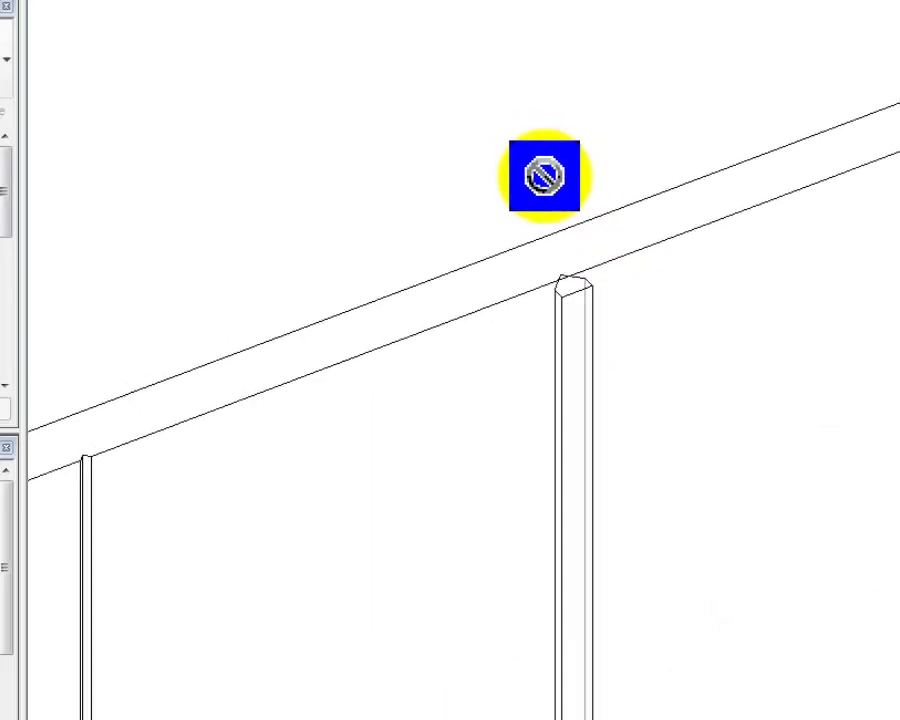
key("Escape")
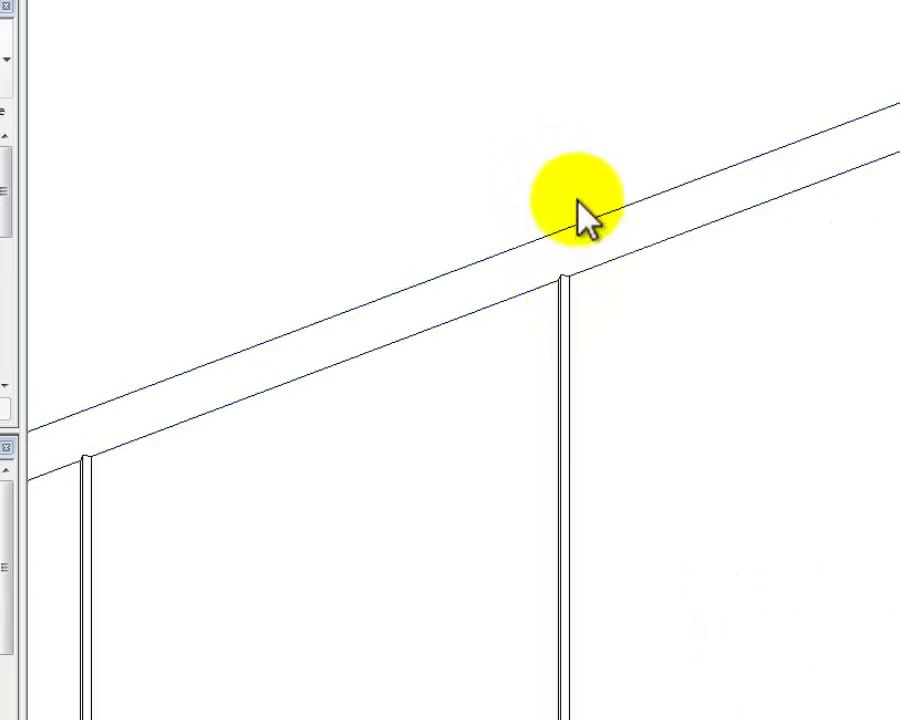
scroll(580, 205, "up", 5)
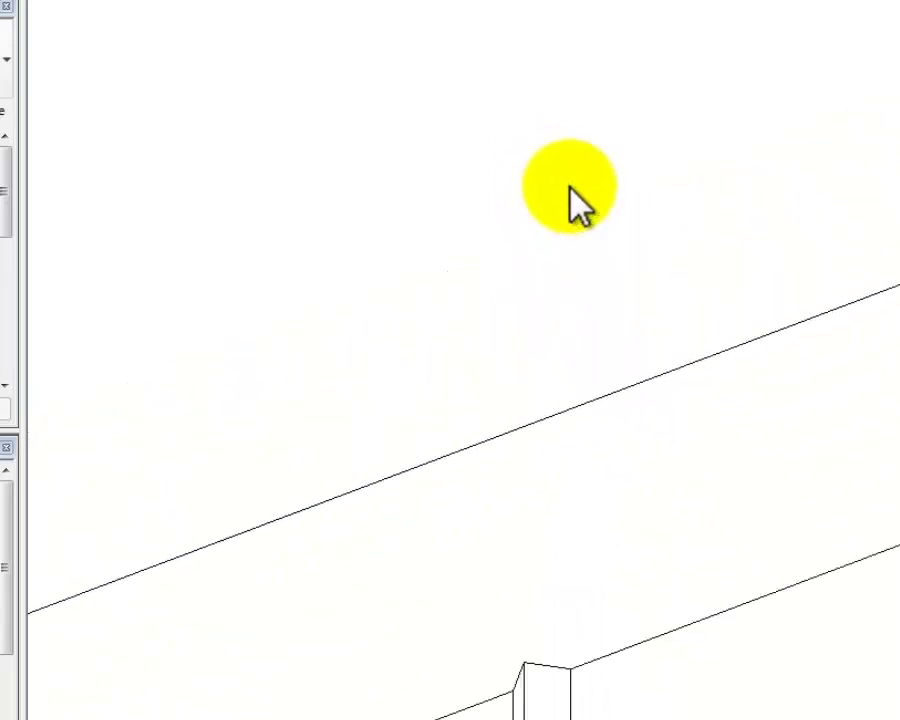
scroll(536, 203, "down", 5)
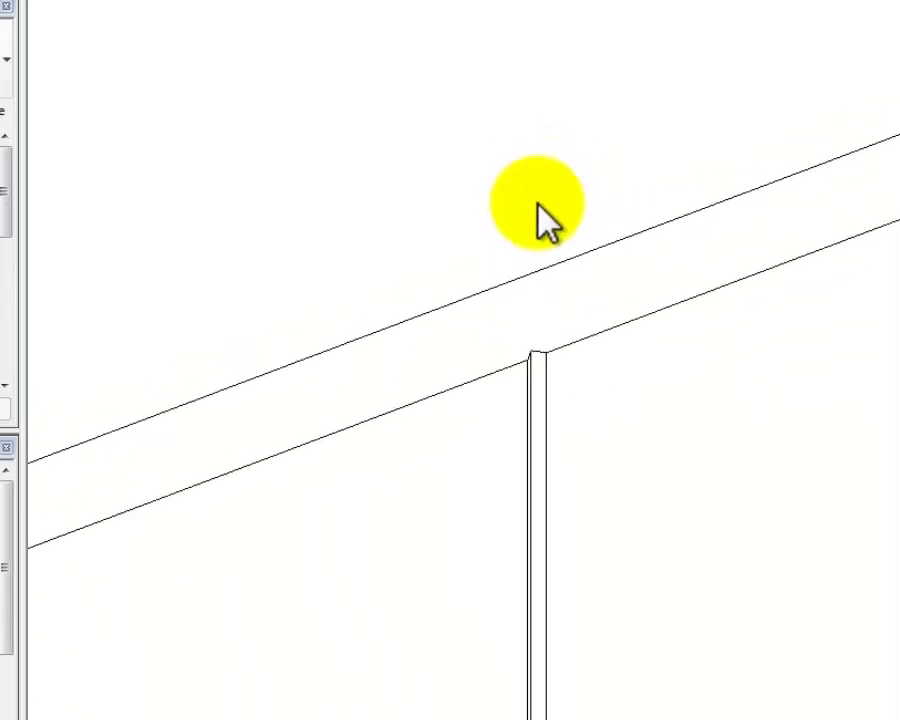
scroll(540, 215, "down", 3)
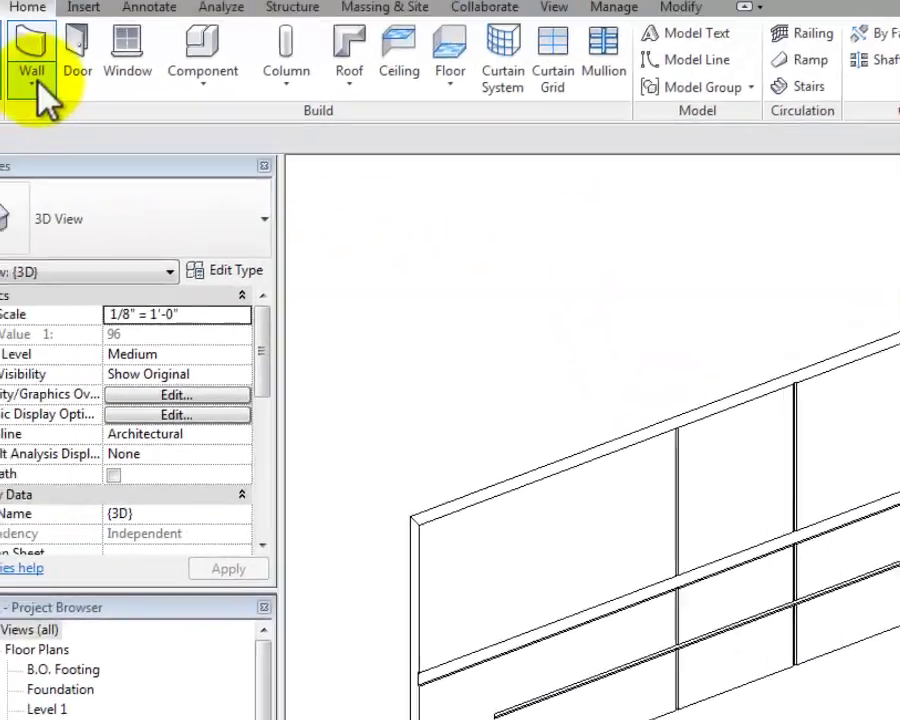
Place a horizontal V-groove reveal along the wall, just above the three-brick course reveal.
left_click(38, 80)
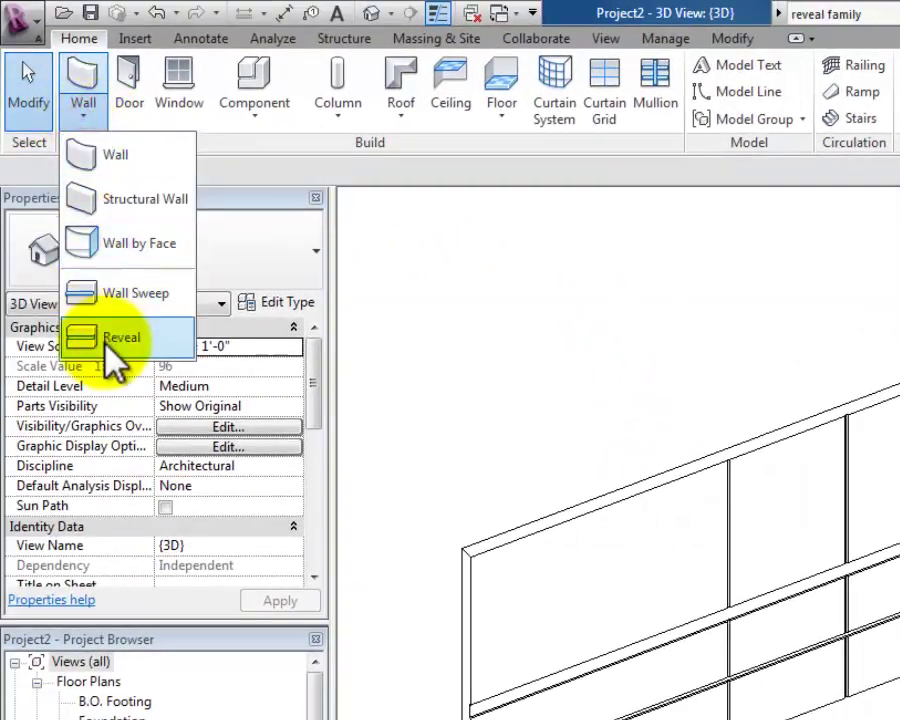
left_click(65, 310)
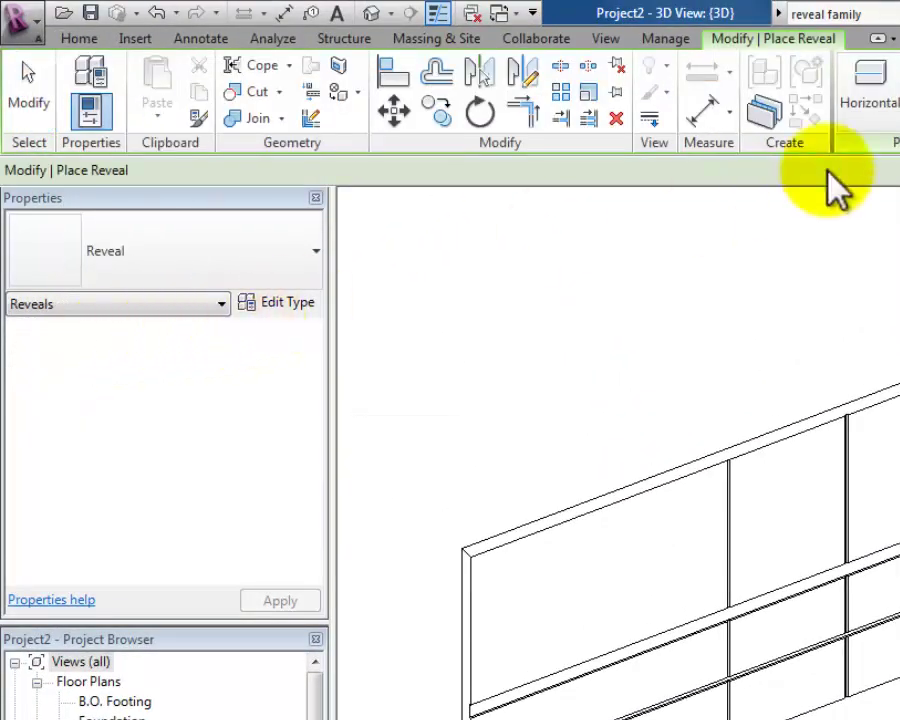
left_click(868, 92)
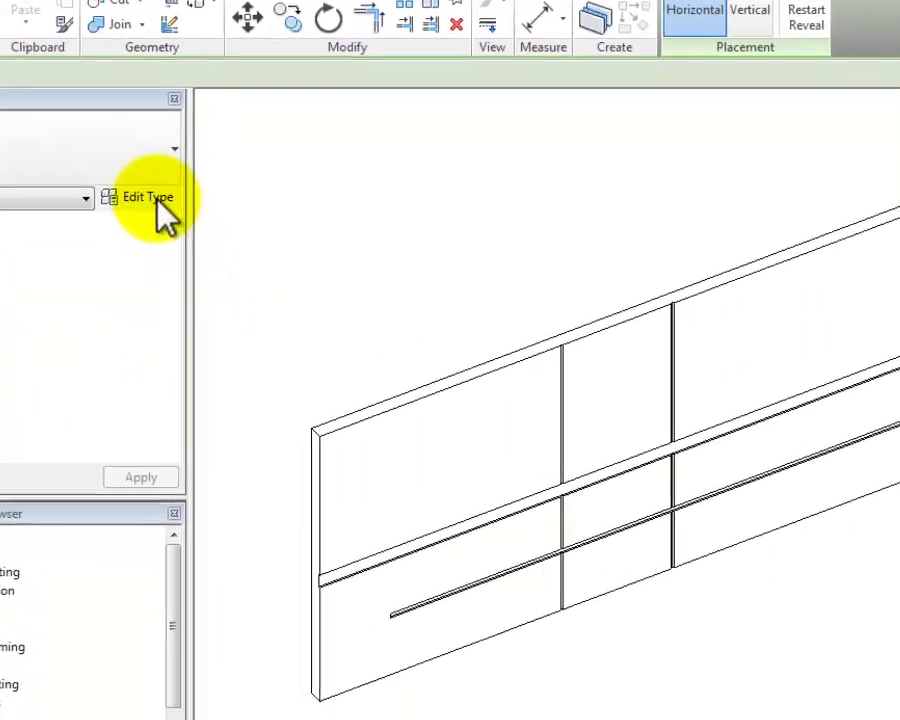
left_click(296, 302)
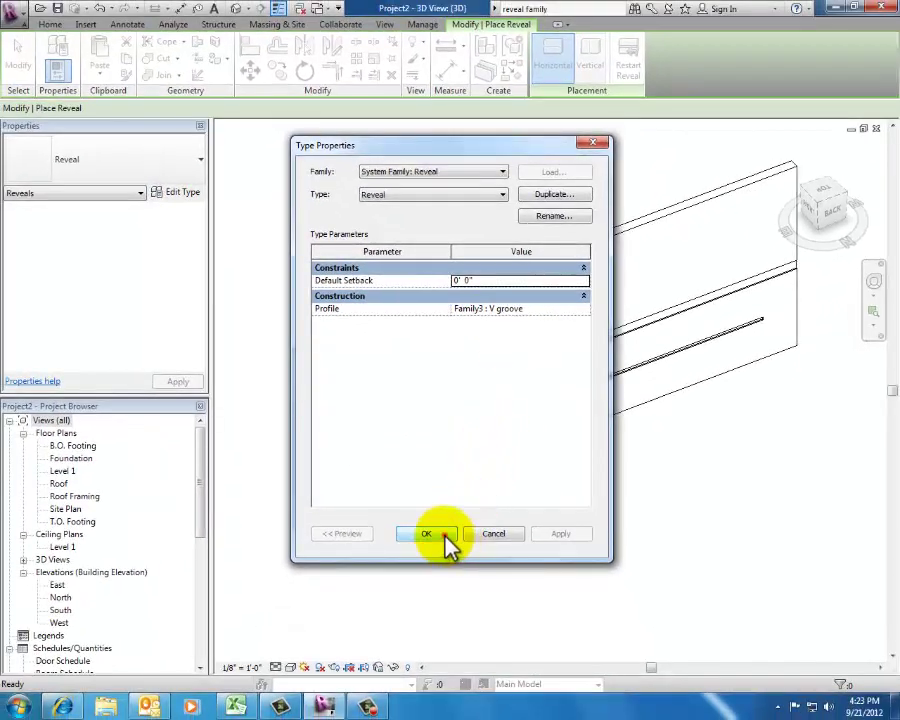
left_click(446, 538)
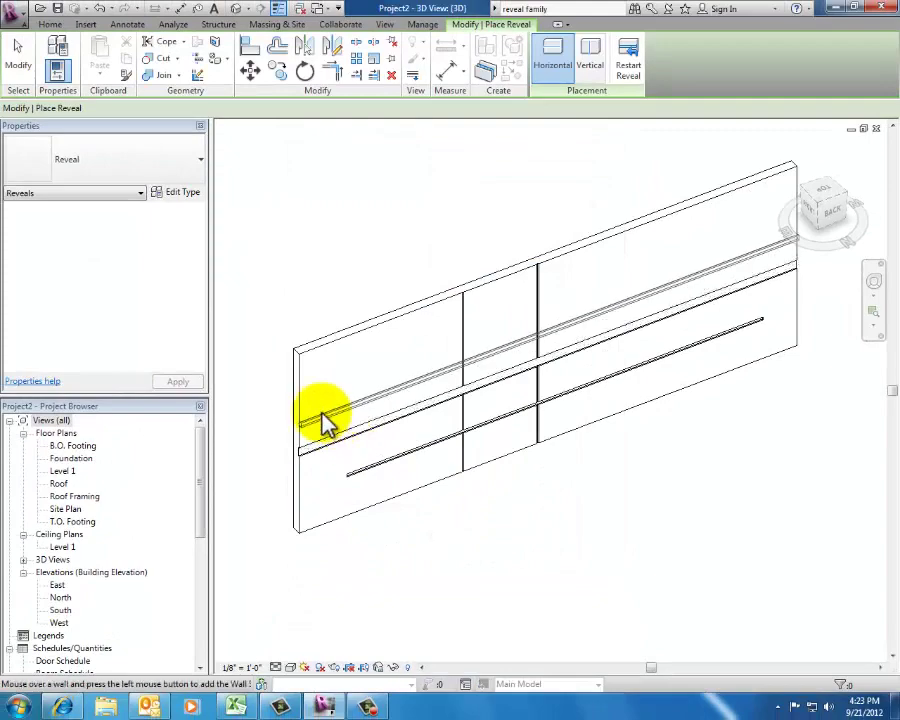
left_click(313, 401)
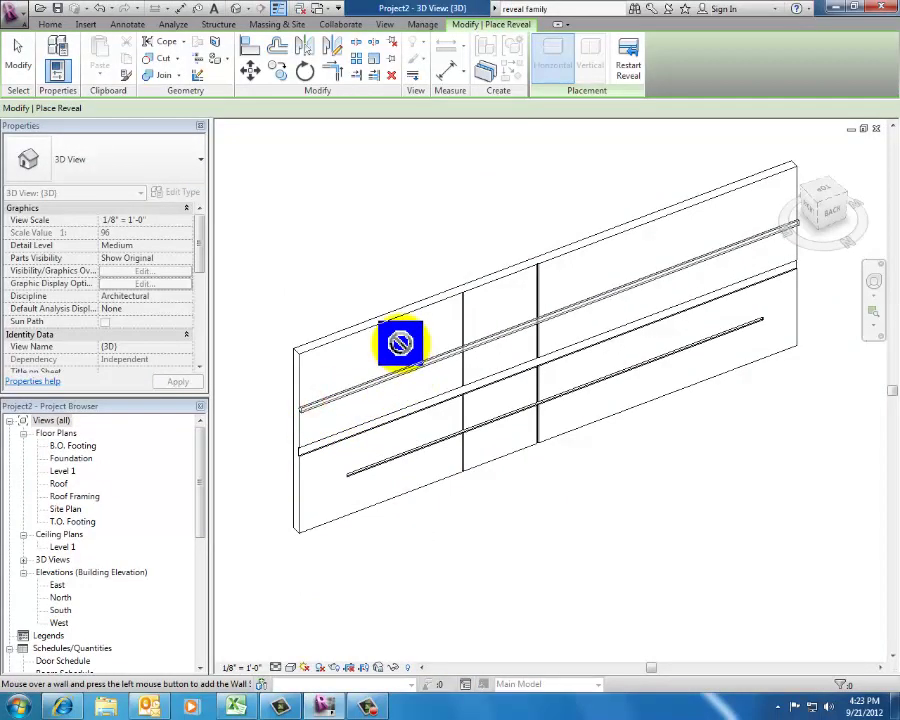
key("Escape")
key("Escape")
Show the 3D view in a shaded visual style with edges at the crossing of the V-groove reveals.
scroll(540, 320, "up", 4)
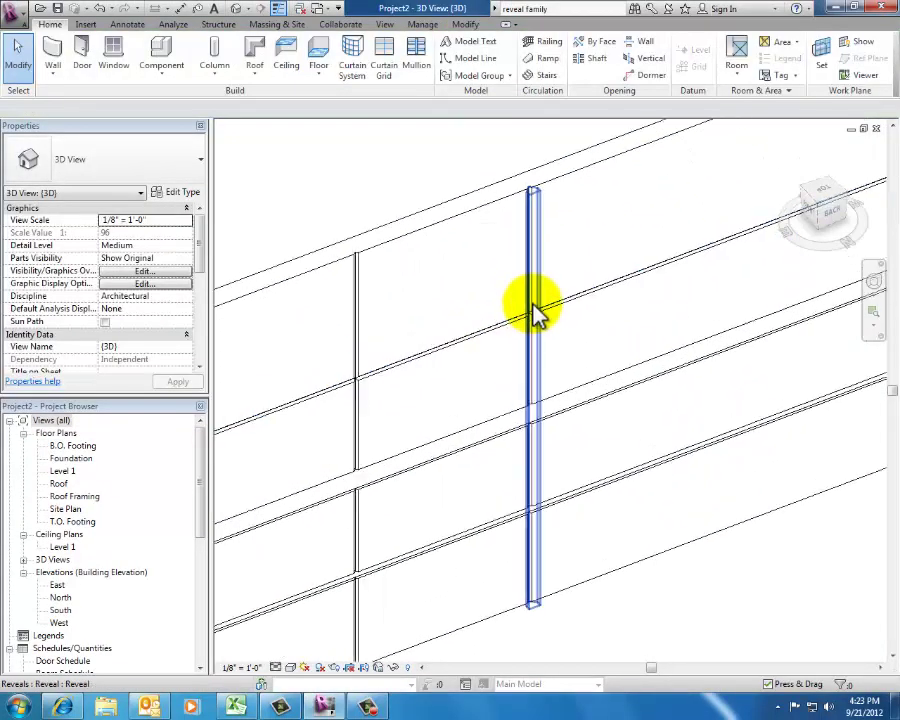
scroll(540, 310, "up", 5)
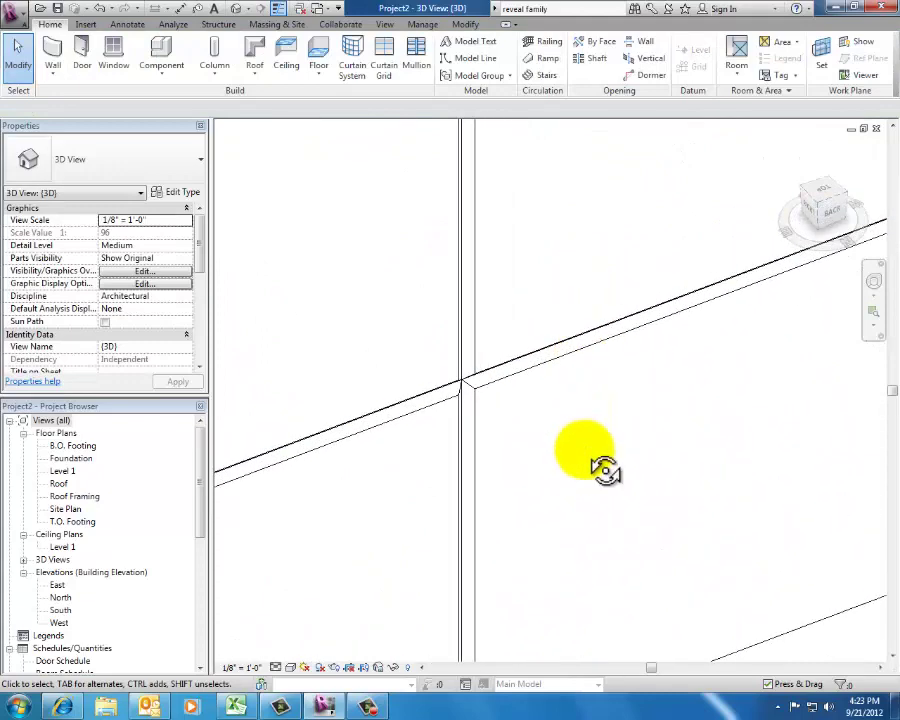
middle_click_drag(605, 470, 557, 447, "shift")
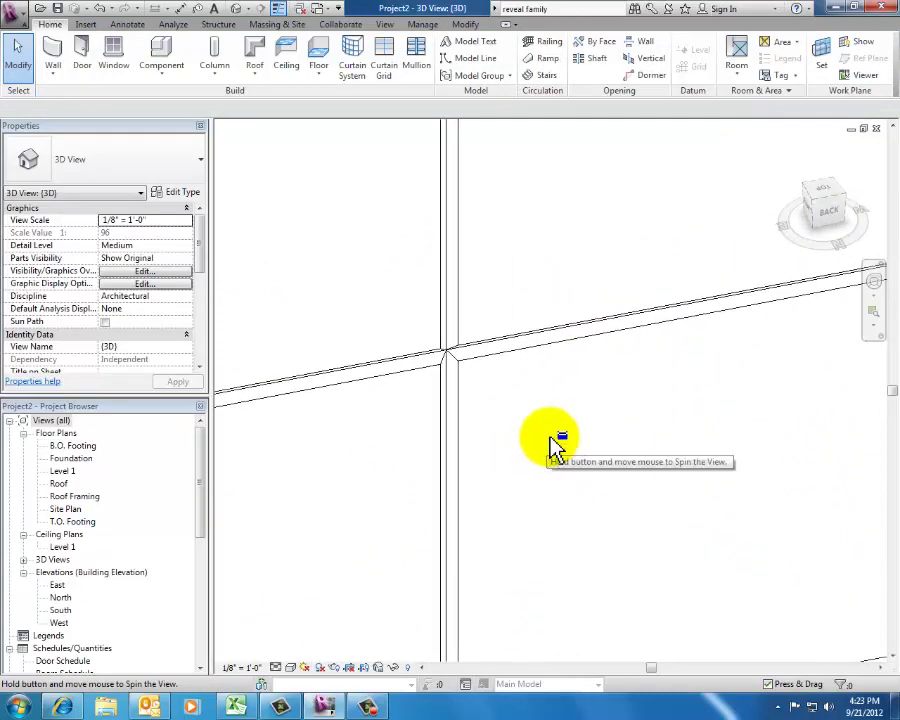
left_click(290, 668)
left_click(314, 624)
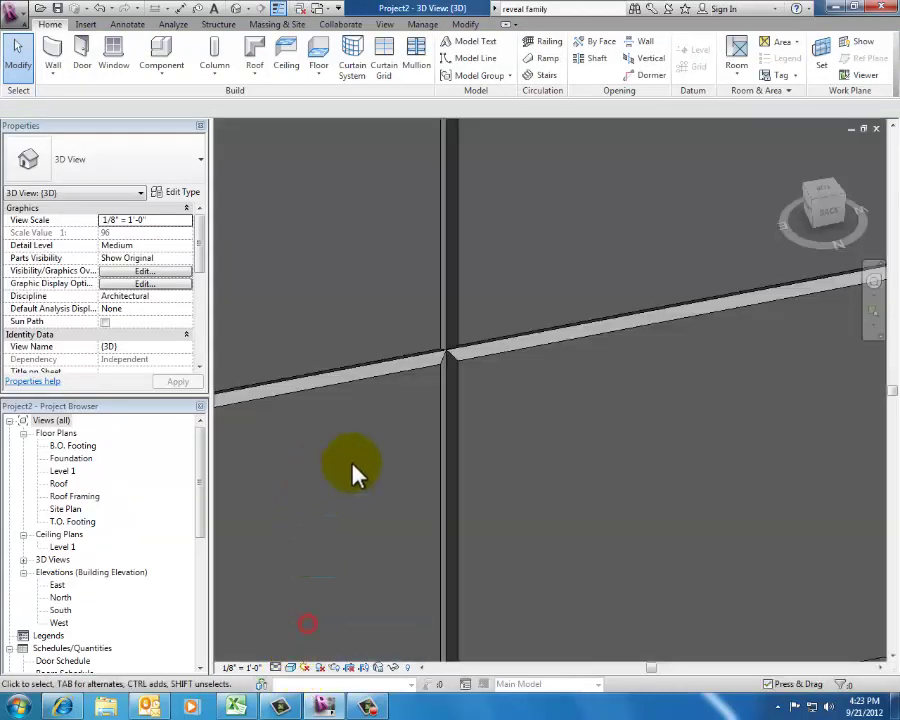
Examine how the horizontal and vertical V-groove reveals meet, and compare them with the brick-course reveals on the wall.
mouse_move(443, 560)
middle_mouse_down()
mouse_move(470, 430)
mouse_move(474, 344)
mouse_move(452, 617)
middle_mouse_up()
scroll(484, 390, "up", 2)
scroll(484, 390, "up", 1)
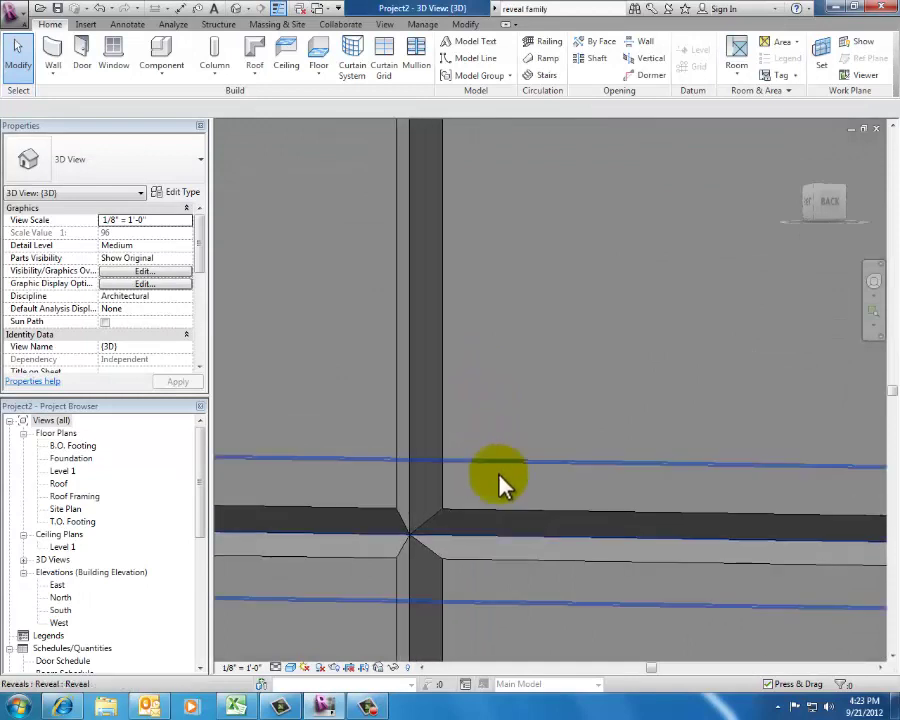
middle_click_drag(498, 482, 603, 368)
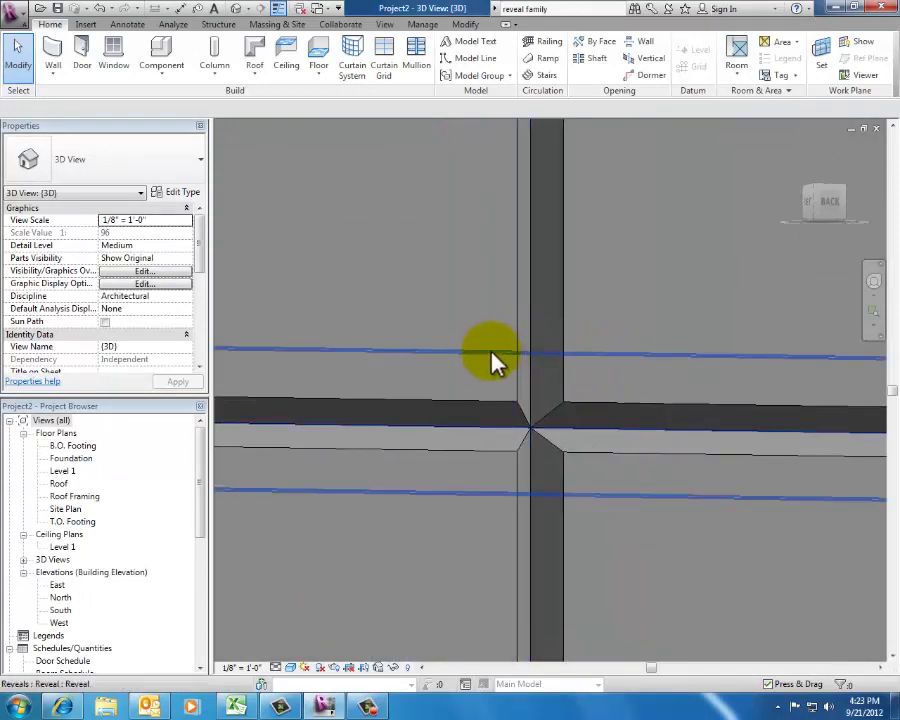
scroll(375, 270, "down", 3)
scroll(388, 278, "down", 3)
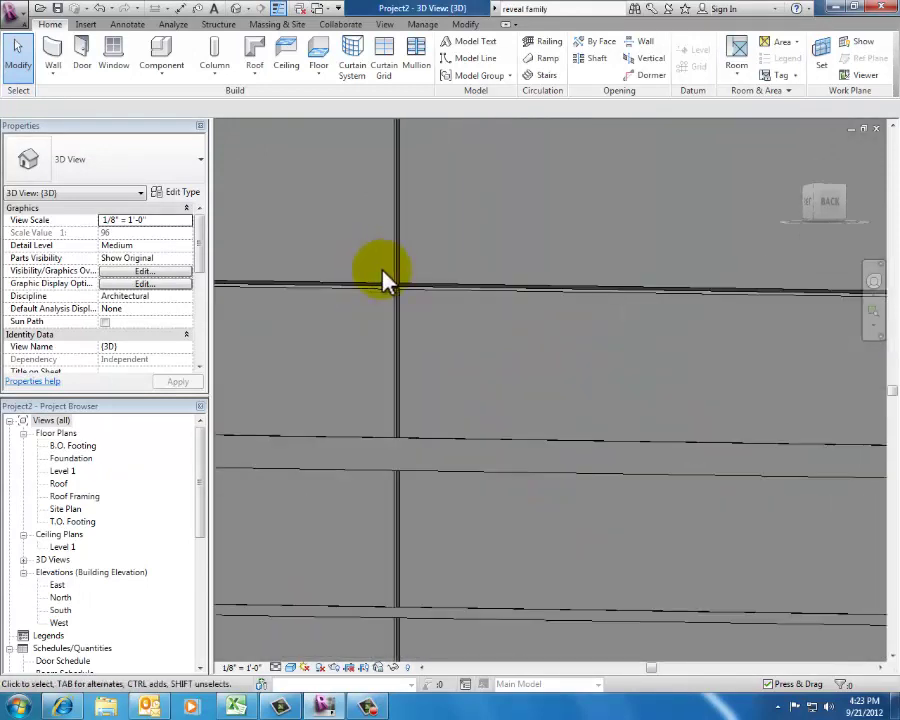
middle_click_drag(386, 281, 540, 253)
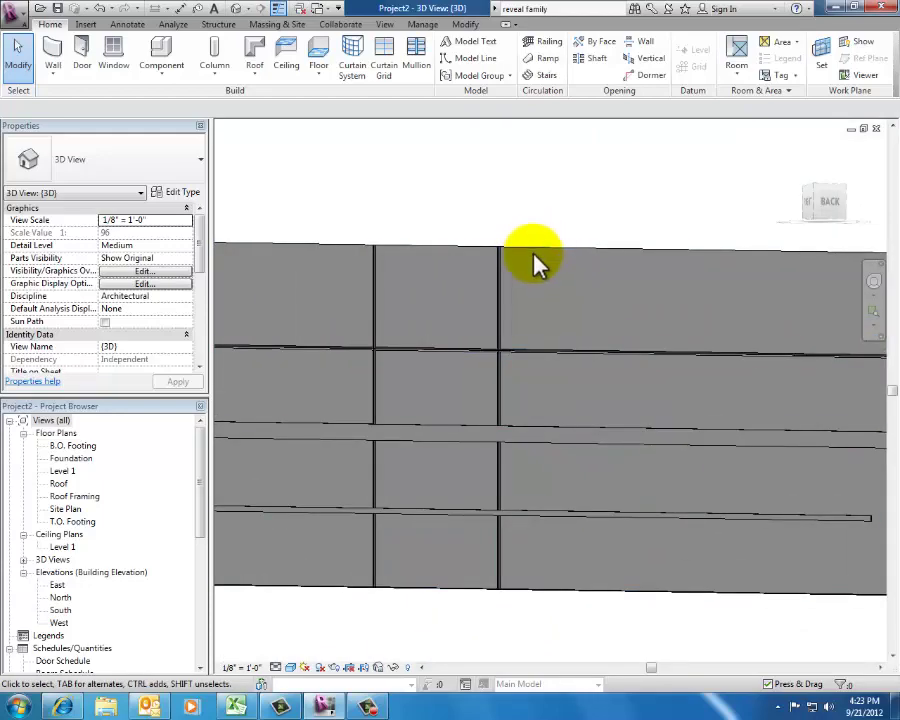
Open the reveals of the Generic - 8" wall type's structure, with the section preview of the assembly shown.
left_click(537, 252)
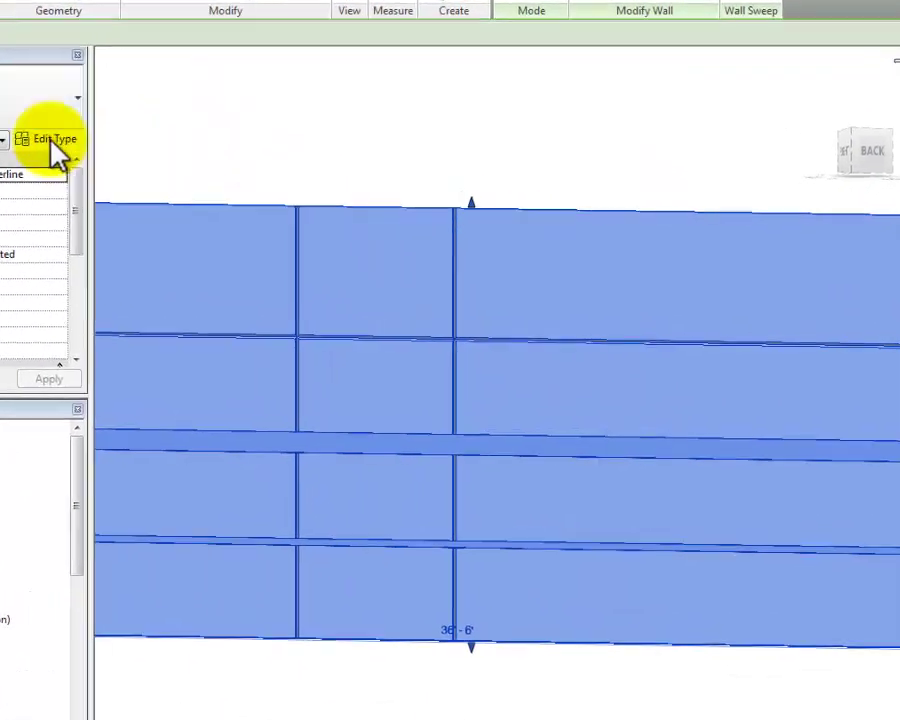
left_click(52, 141)
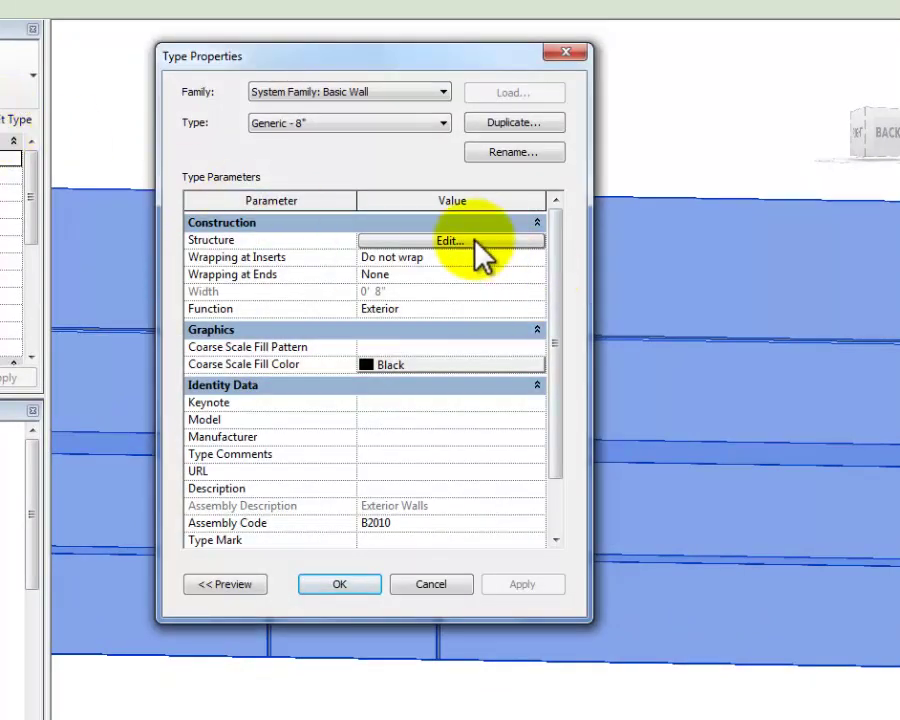
left_click(476, 241)
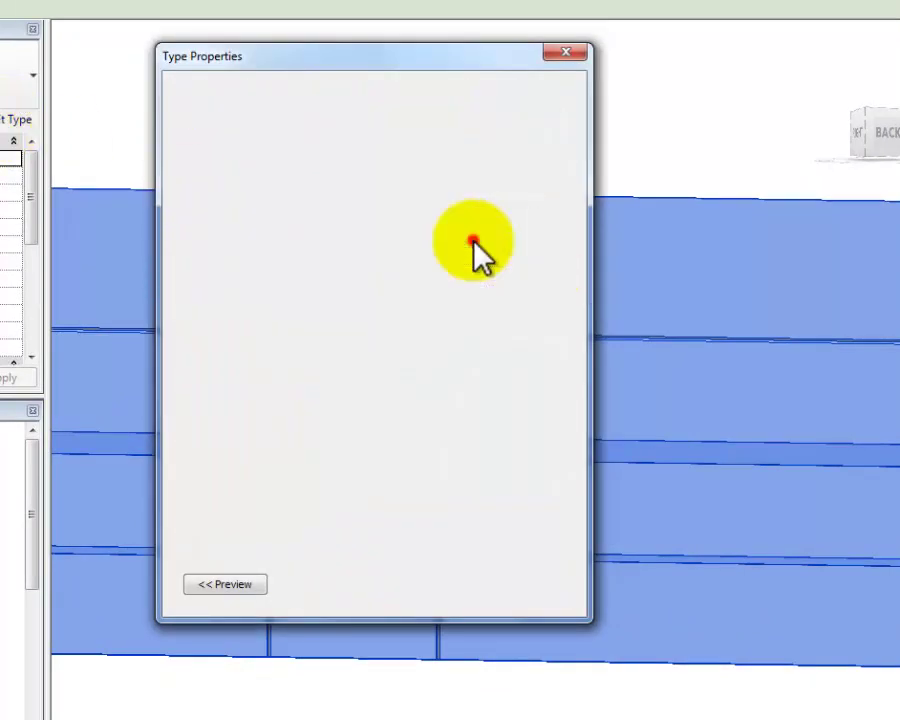
left_click(216, 584)
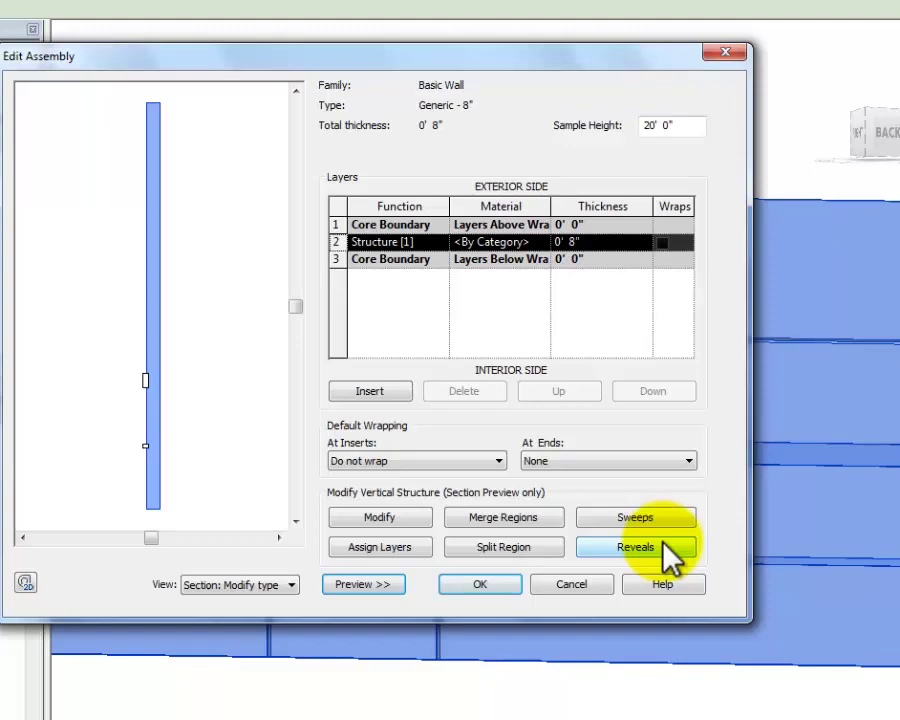
left_click(663, 545)
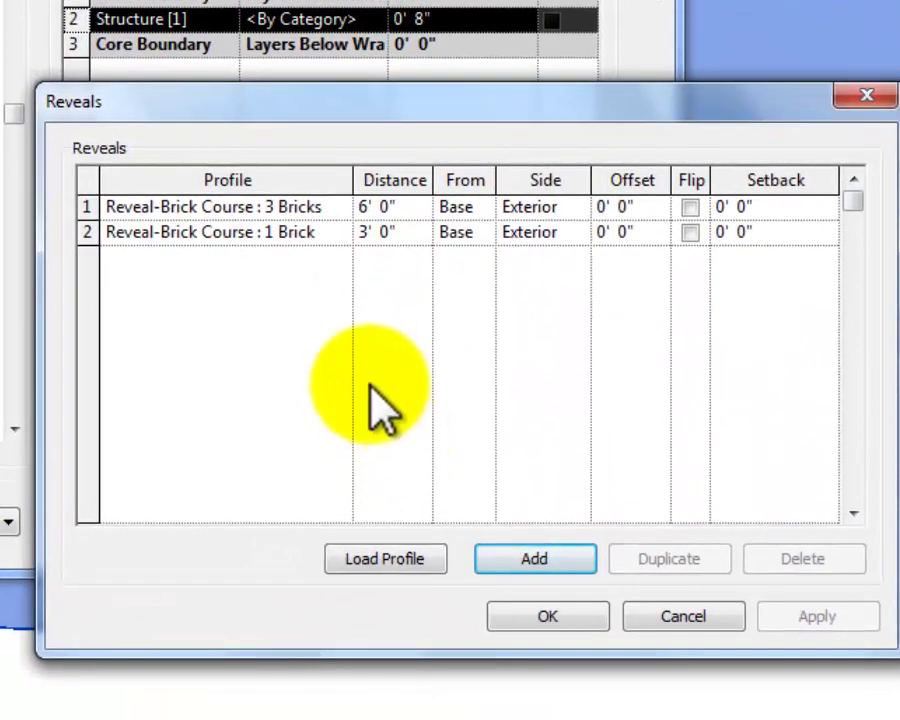
Add a reveal with the Family3 : V groove profile to the wall type, at a distance of 5' from the base.
left_click(507, 550)
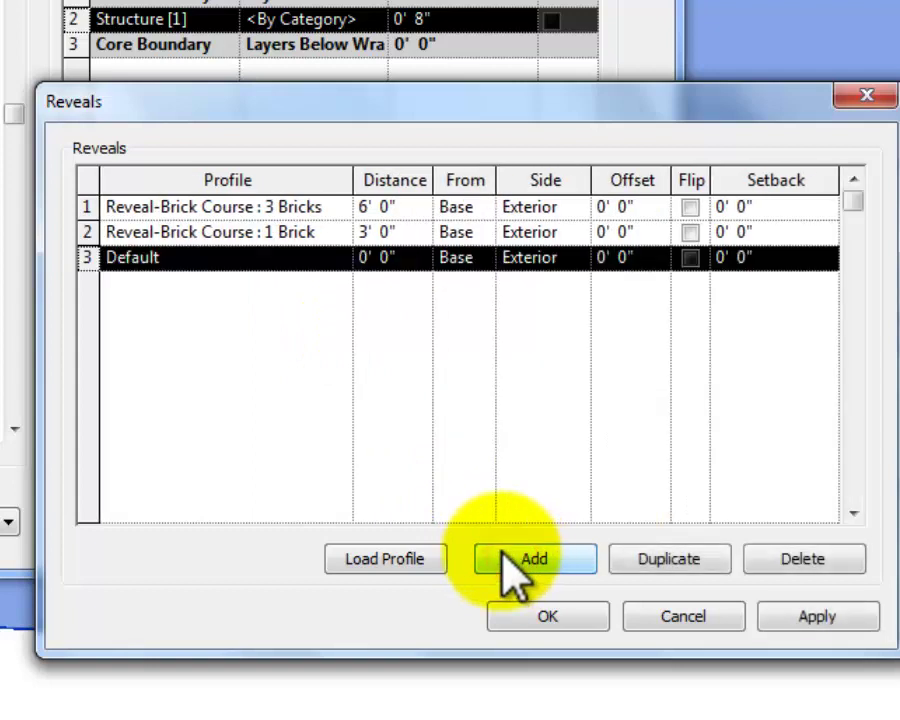
left_click(340, 259)
left_click(340, 258)
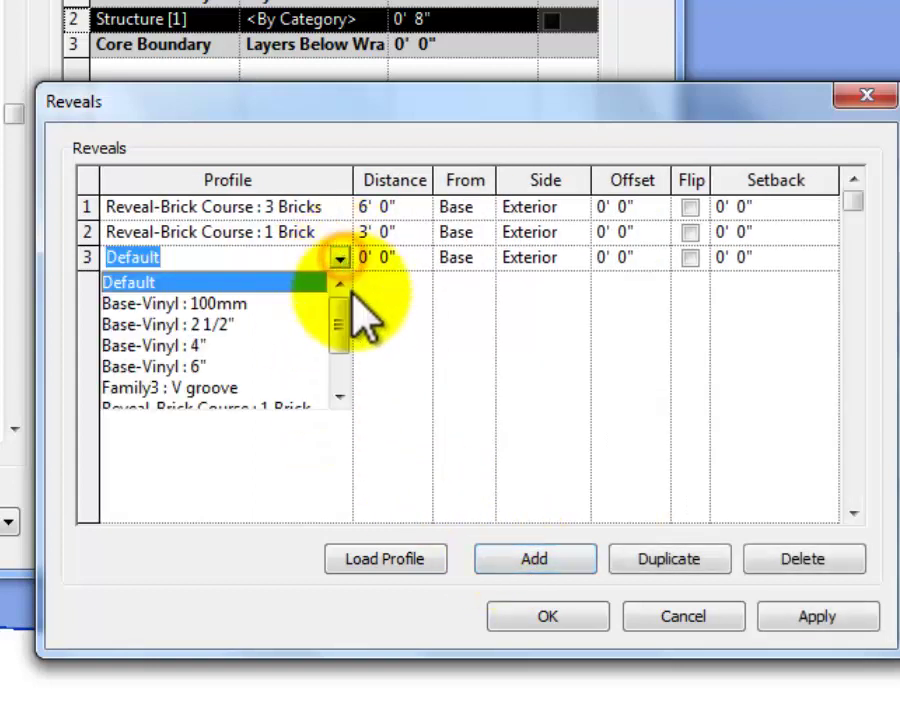
left_click(200, 388)
left_click(405, 258)
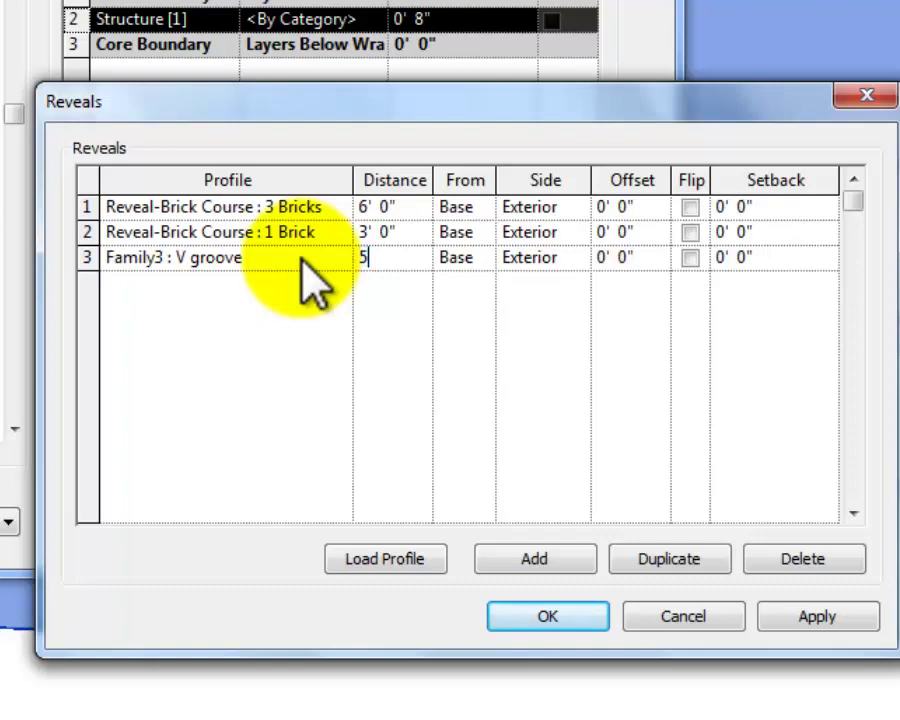
left_click(575, 614)
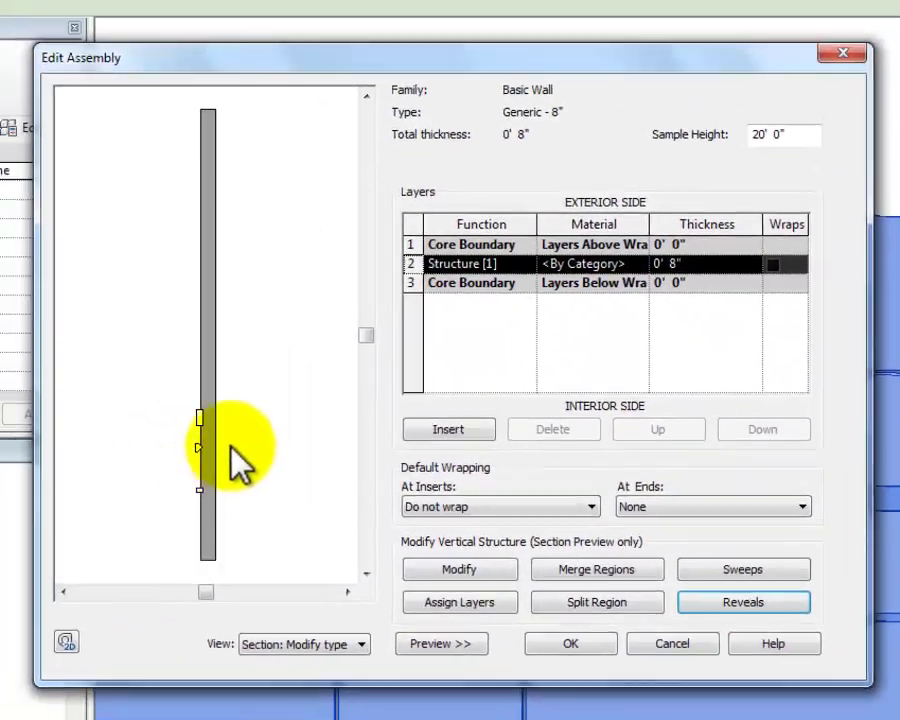
Check the V-groove profile against the brick-course profiles in the section preview and accept the wall type's edited structure.
left_click(274, 442)
scroll(160, 465, "up", 2)
scroll(165, 465, "up", 2)
middle_click_drag(200, 475, 110, 328)
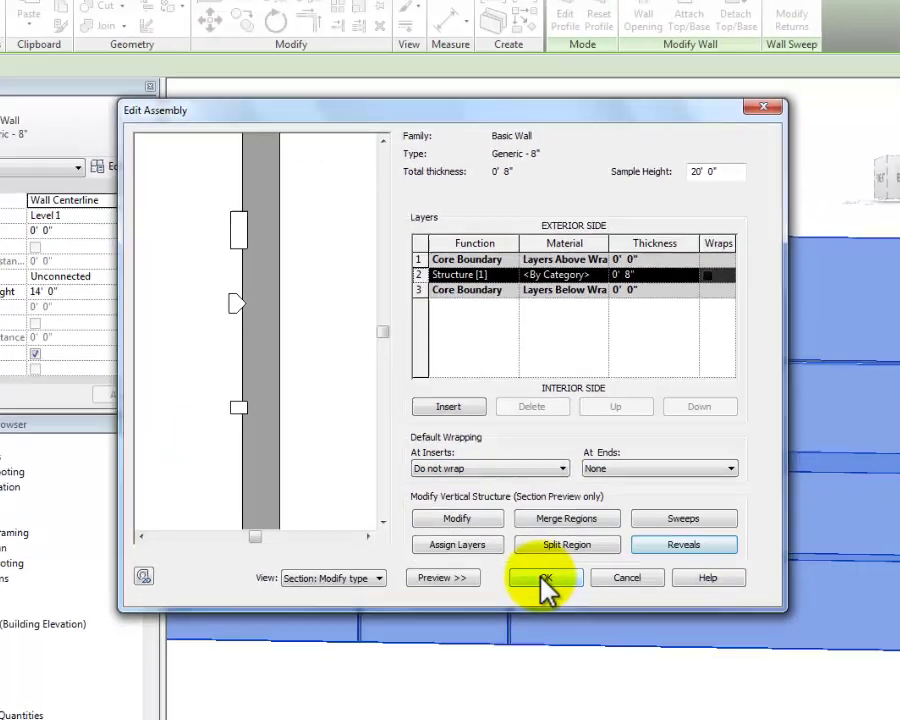
left_click(570, 643)
left_click(540, 537)
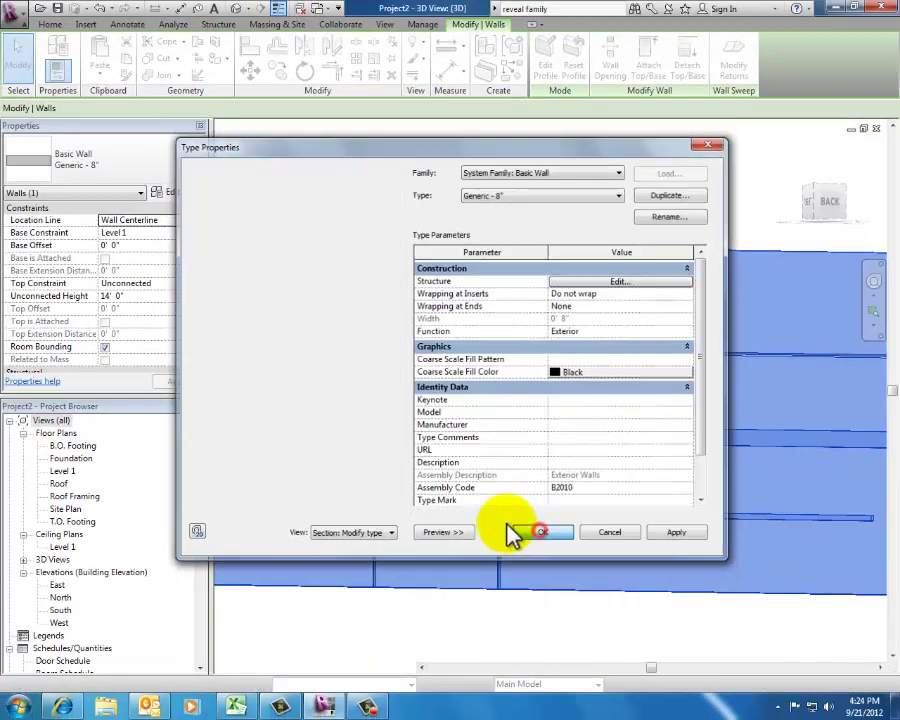
Inspect the built-in V-groove reveal between the brick-course reveals at the wall's end in the 3D view.
middle_click_drag(435, 630, 640, 600, "shift")
left_click(765, 452)
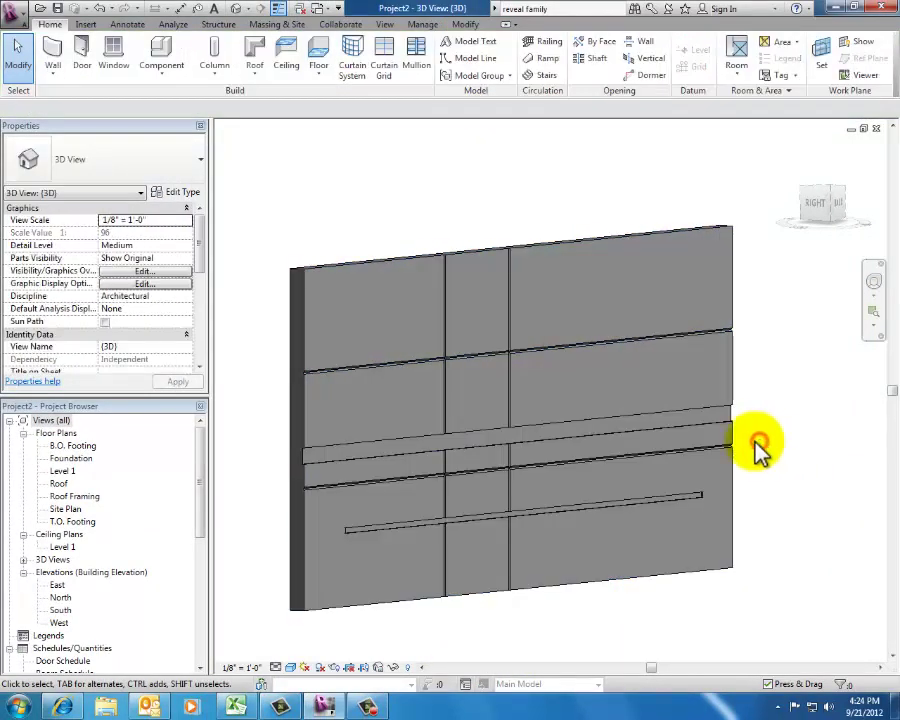
scroll(740, 428, "up", 6)
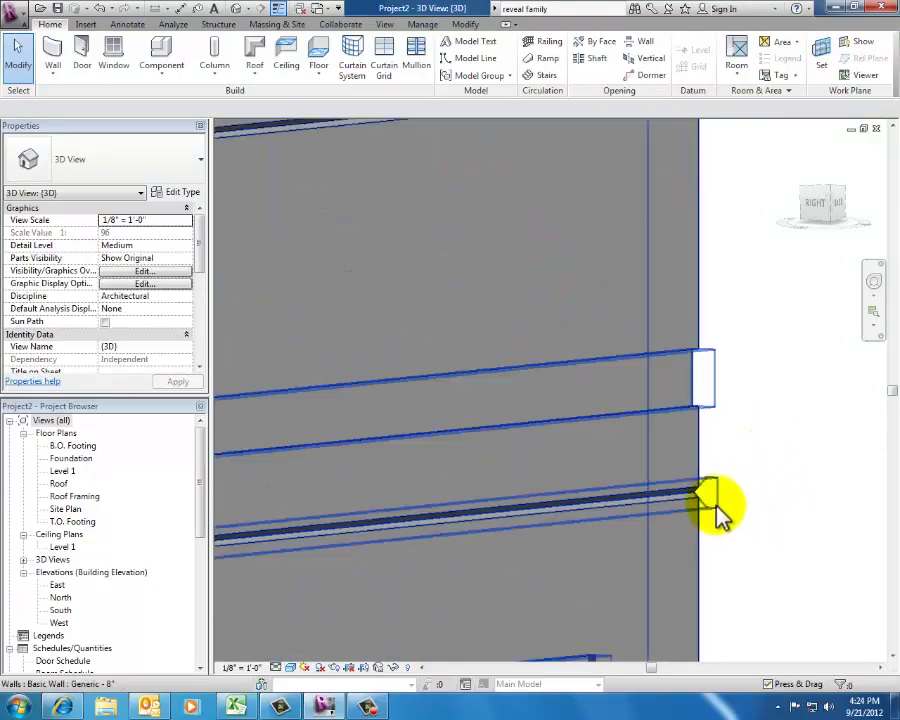
scroll(785, 516, "down", 3)
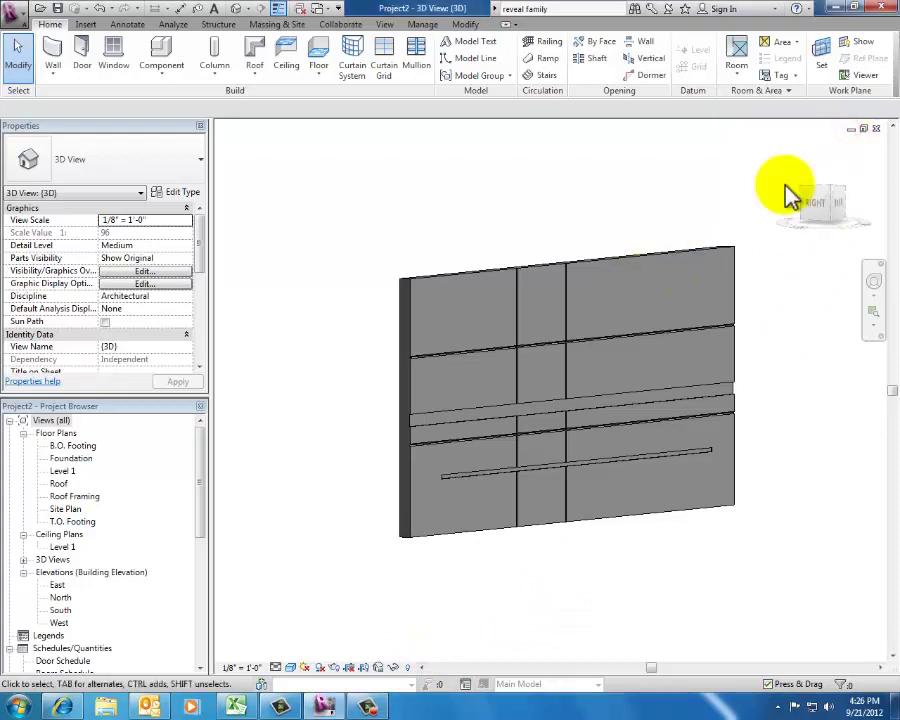
Return to the V-groove profile family's Ref. Level view at full size and start saving it as a new family file.
left_click(855, 130)
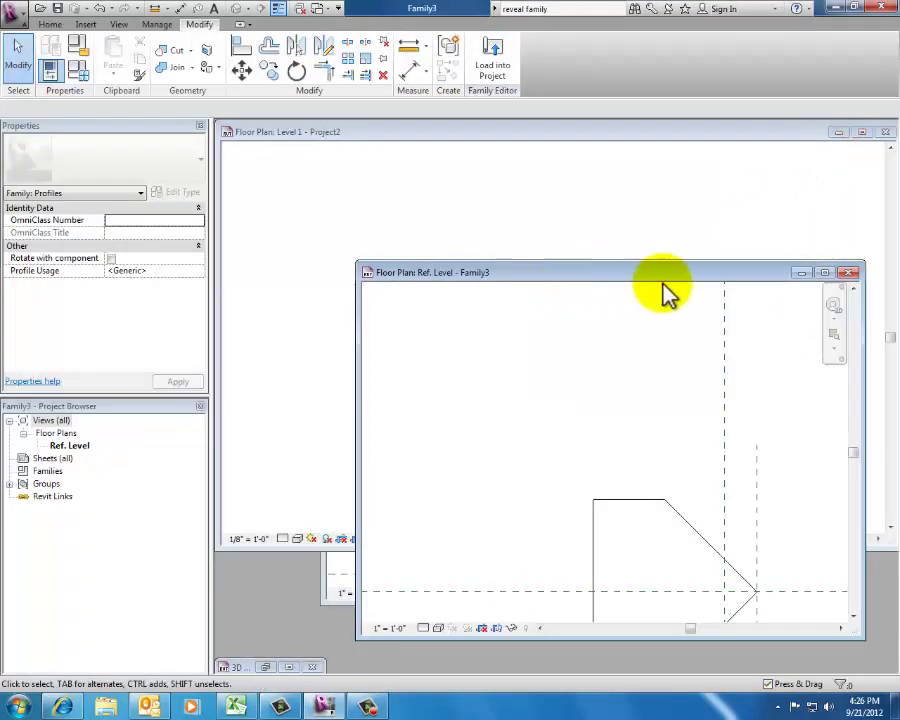
left_click(825, 273)
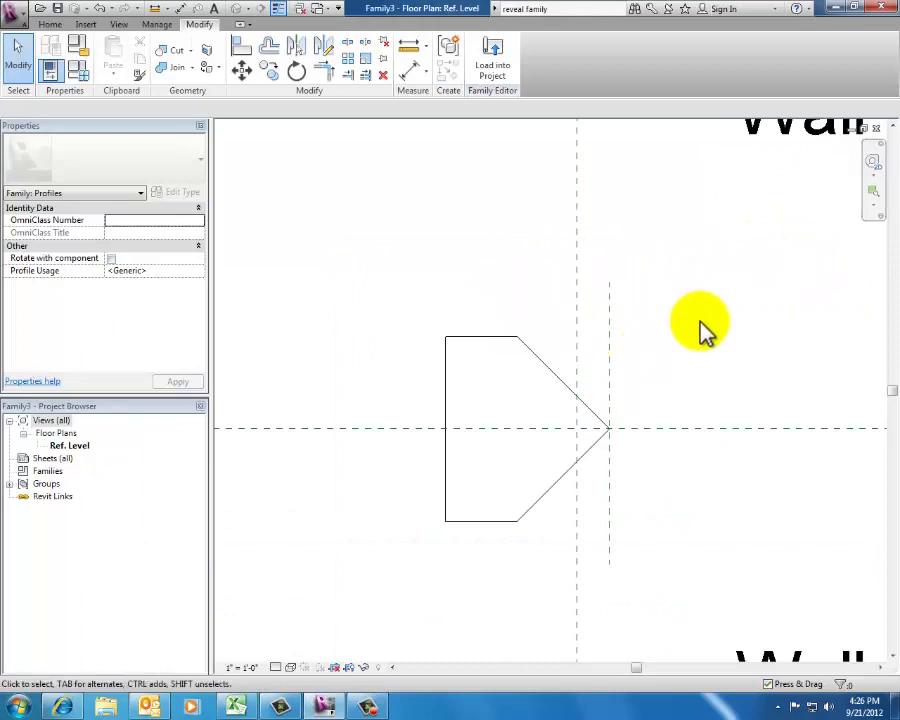
left_click(12, 11)
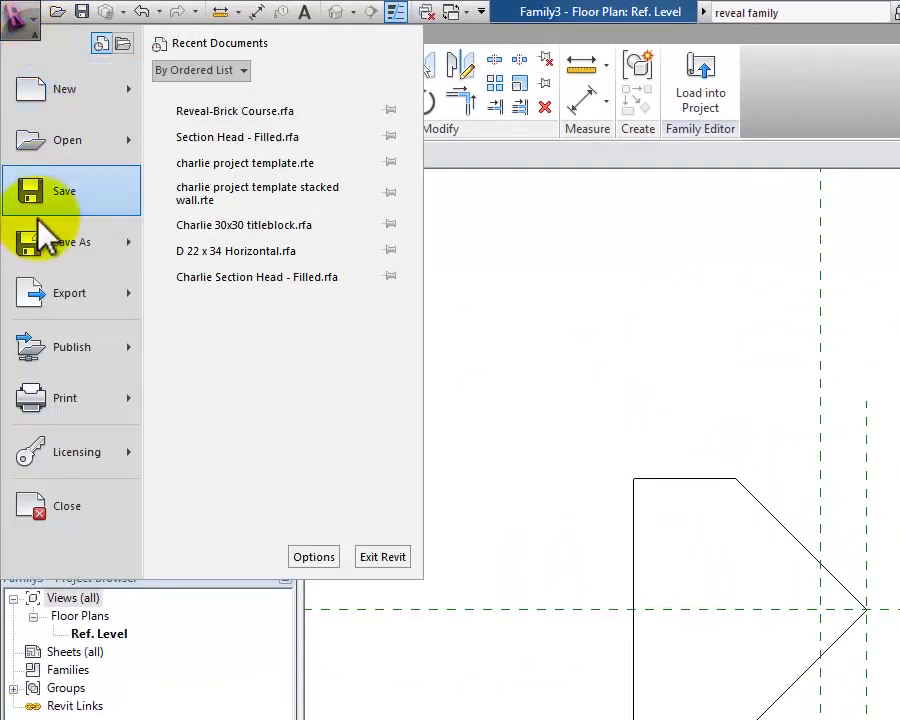
mouse_move(74, 243)
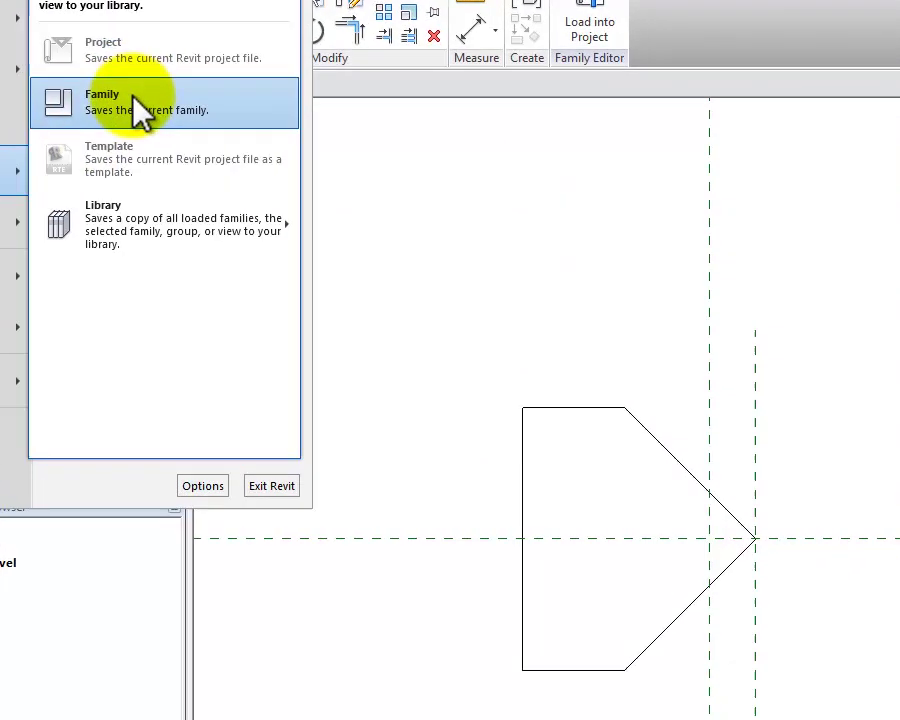
left_click(250, 176)
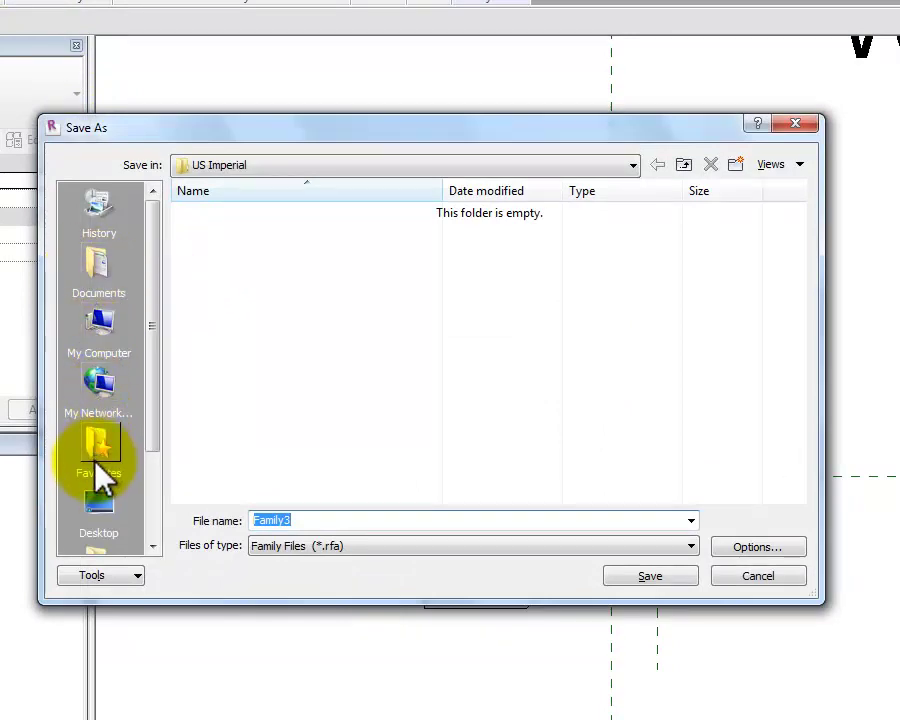
Save the profile family as "Reveal - V Groove" in the Revit Office Standards folder under My Documents.
left_click(90, 290)
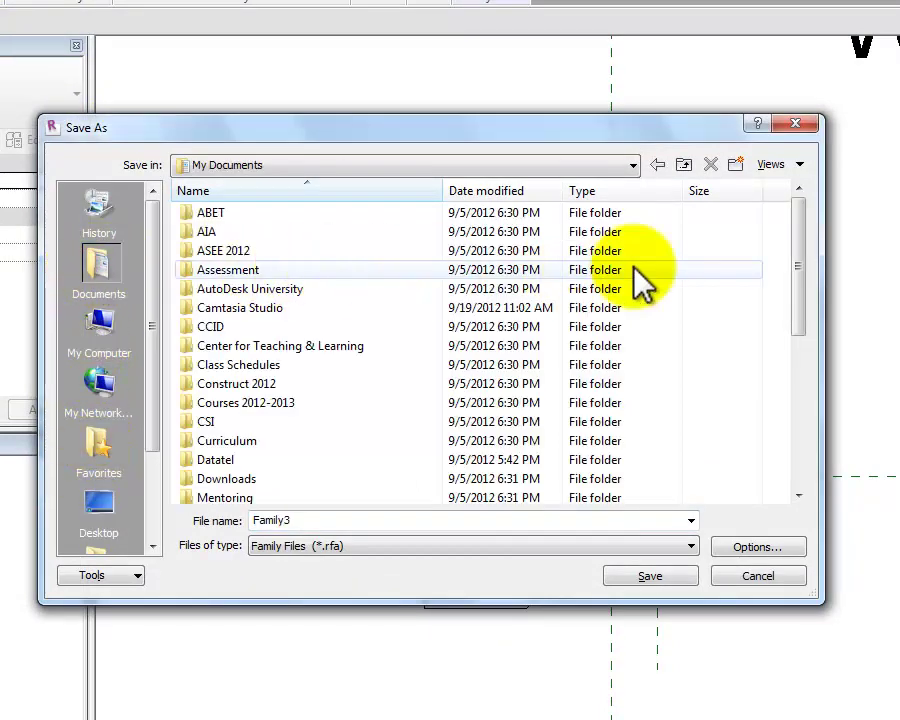
left_click_drag(799, 256, 796, 414)
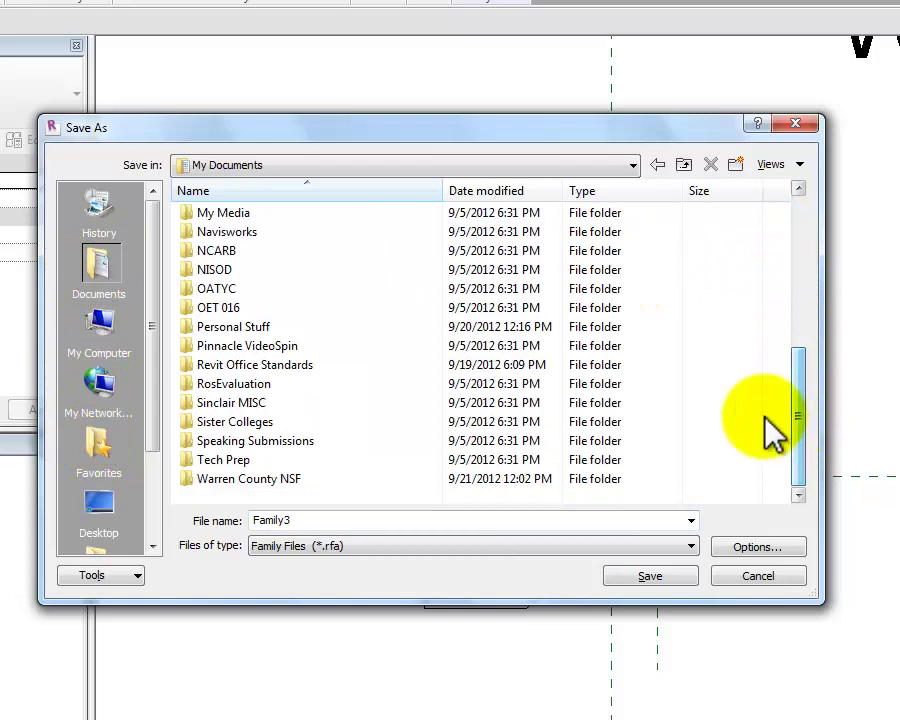
left_click(259, 365)
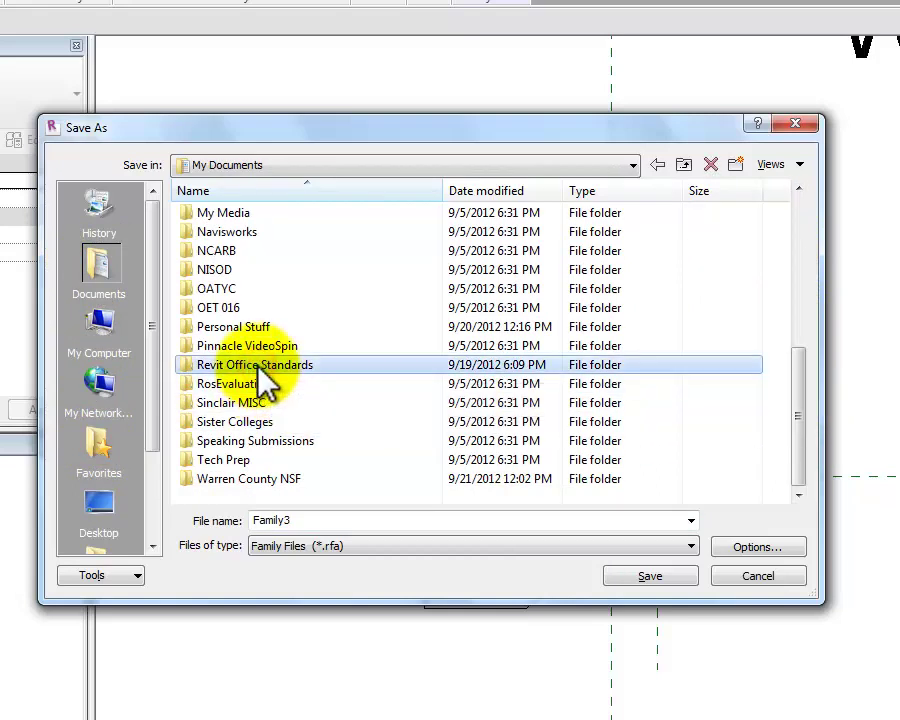
double_click(260, 367)
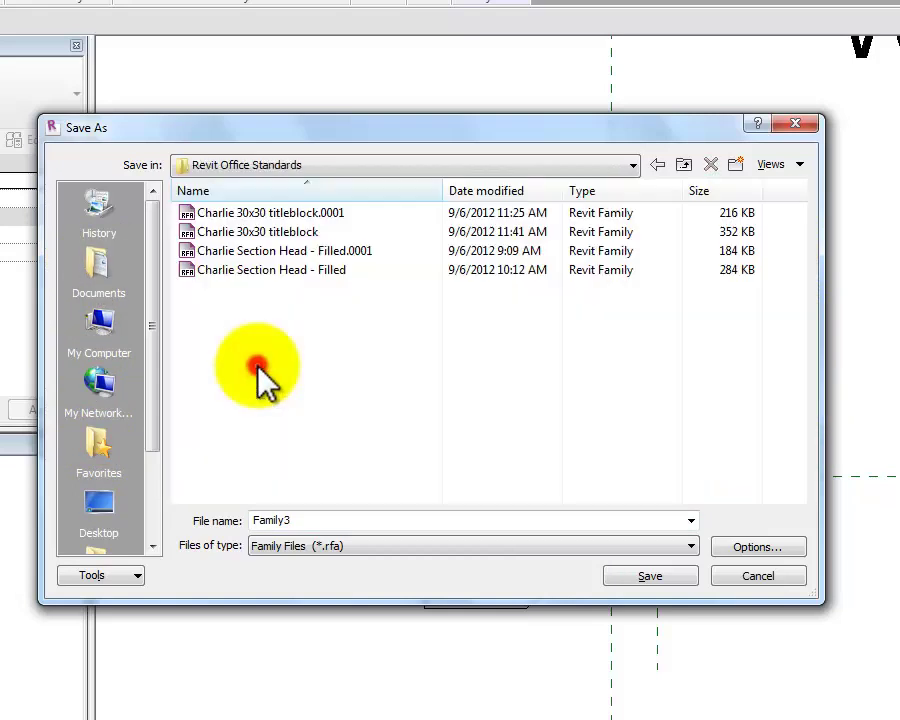
double_click(333, 522)
type("Re")
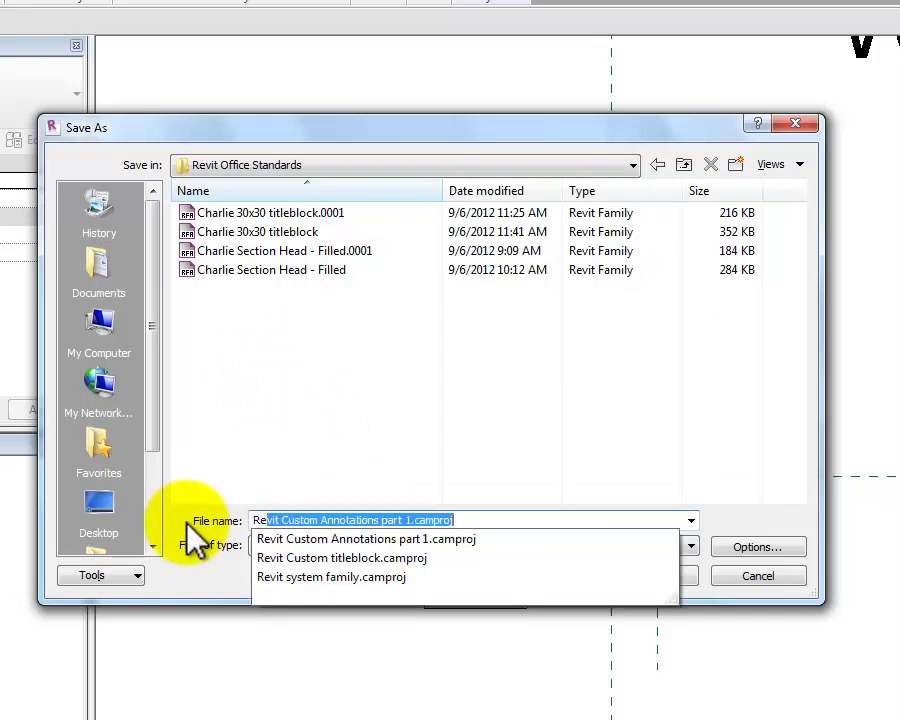
type("veal - V")
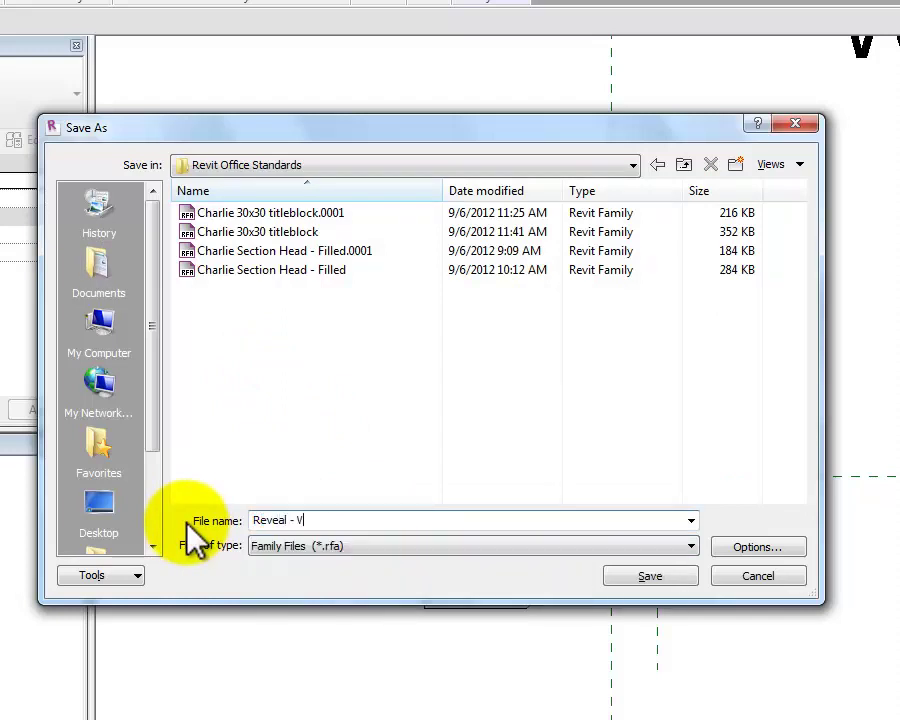
type(" Groove")
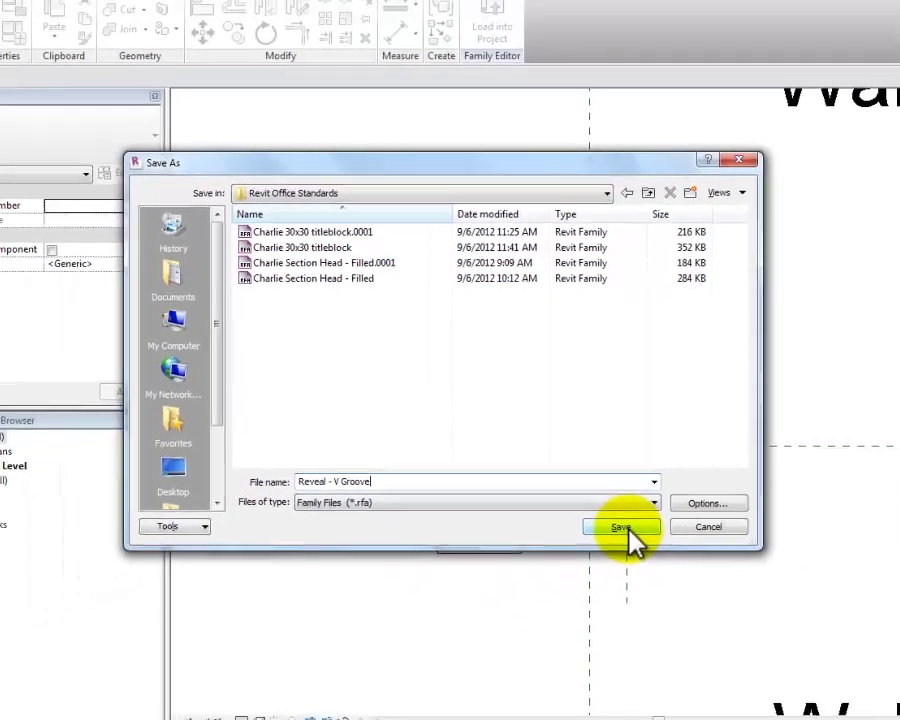
left_click(622, 527)
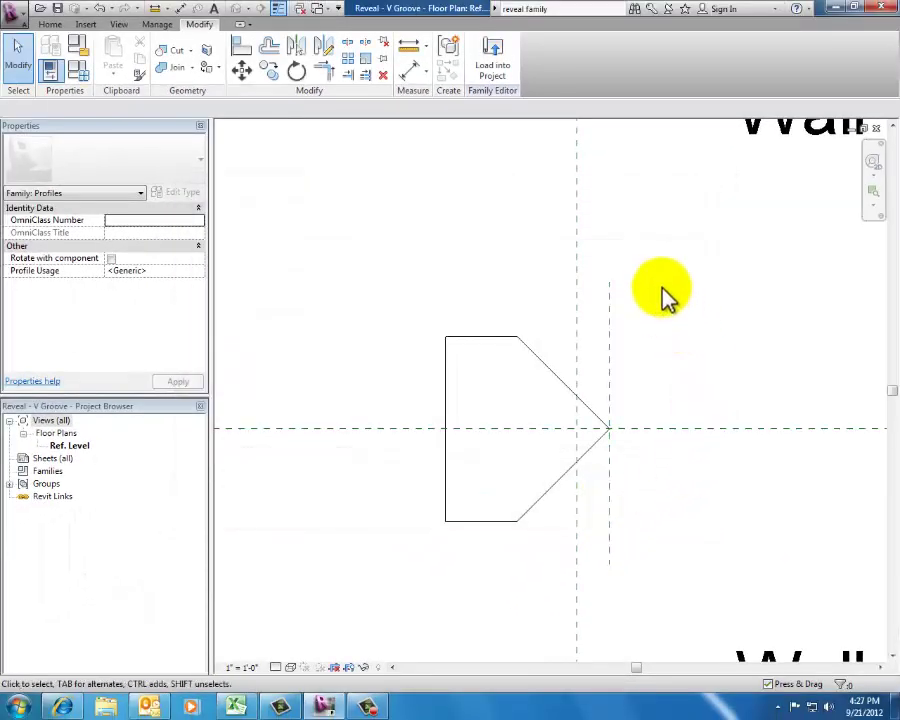